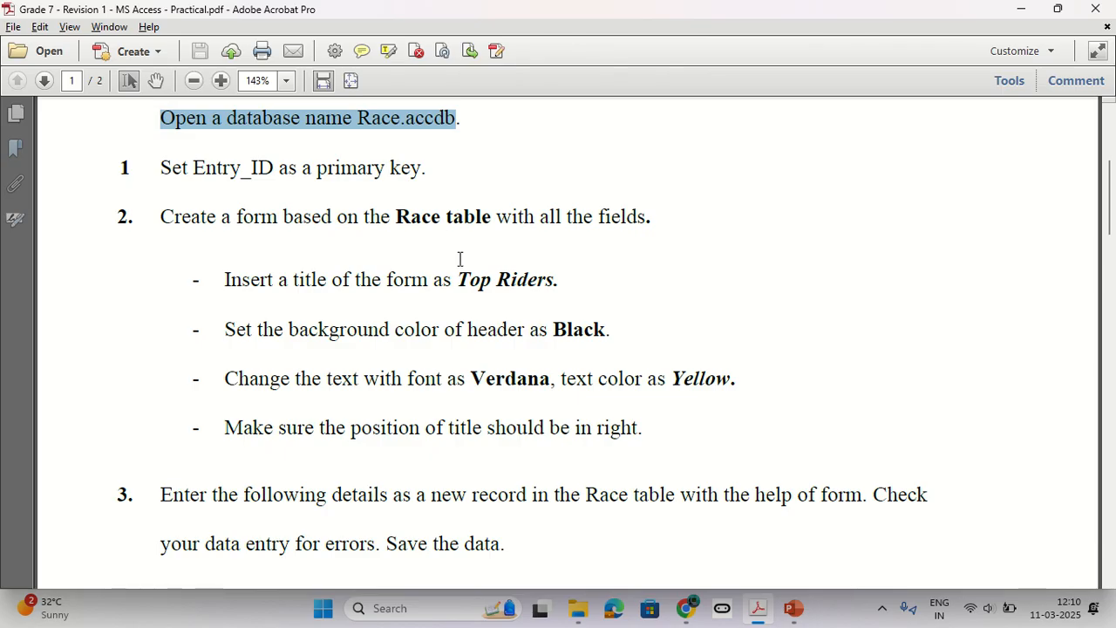
# Step: Open the Race.accdb database from the Documents folder in Access and enable its content
pyautogui.moveTo(584, 612)
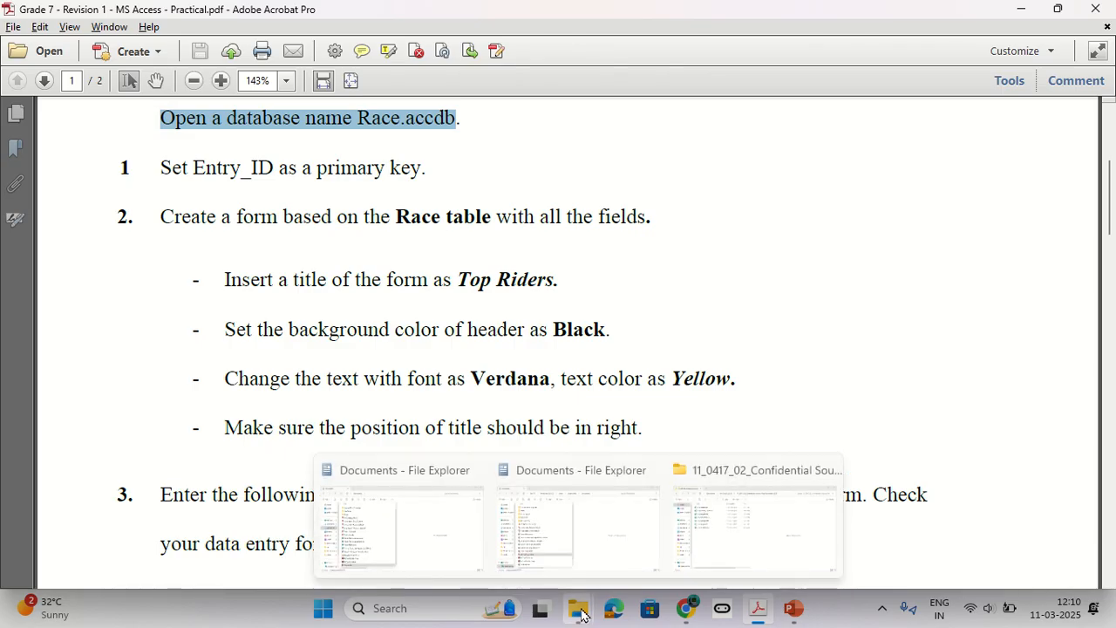
pyautogui.doubleClick(433, 125)
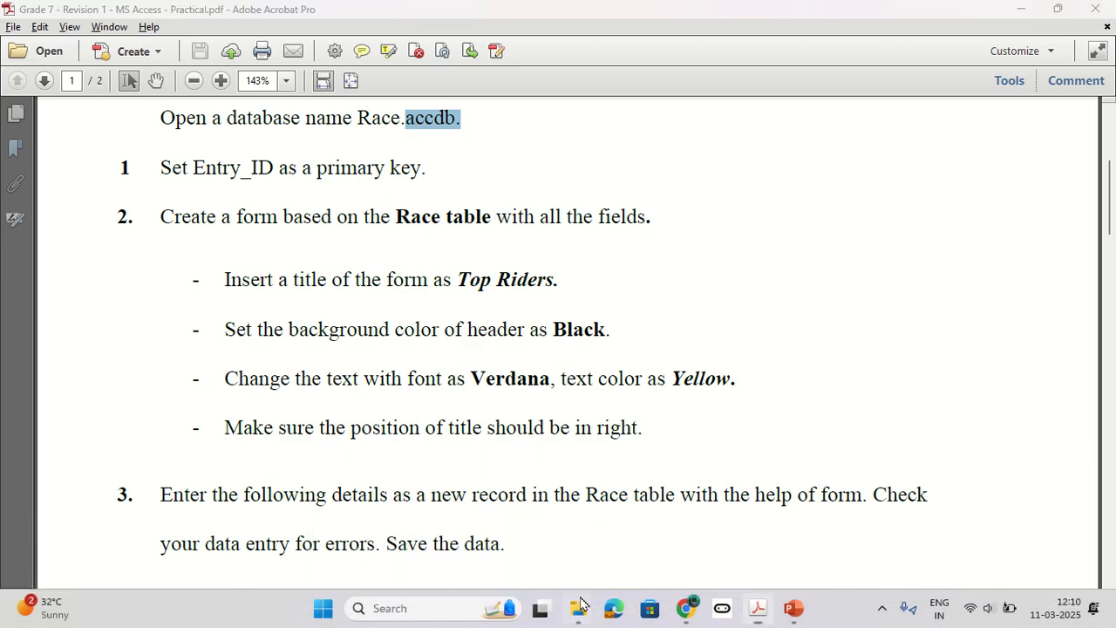
pyautogui.moveTo(579, 608)
pyautogui.moveTo(765, 539)
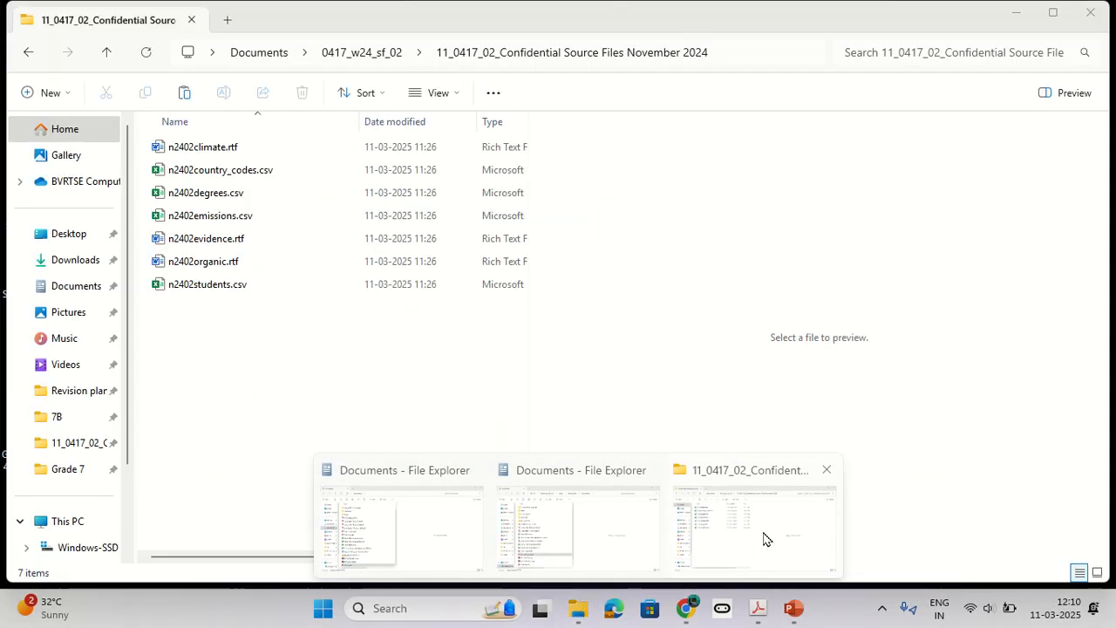
pyautogui.click(458, 526)
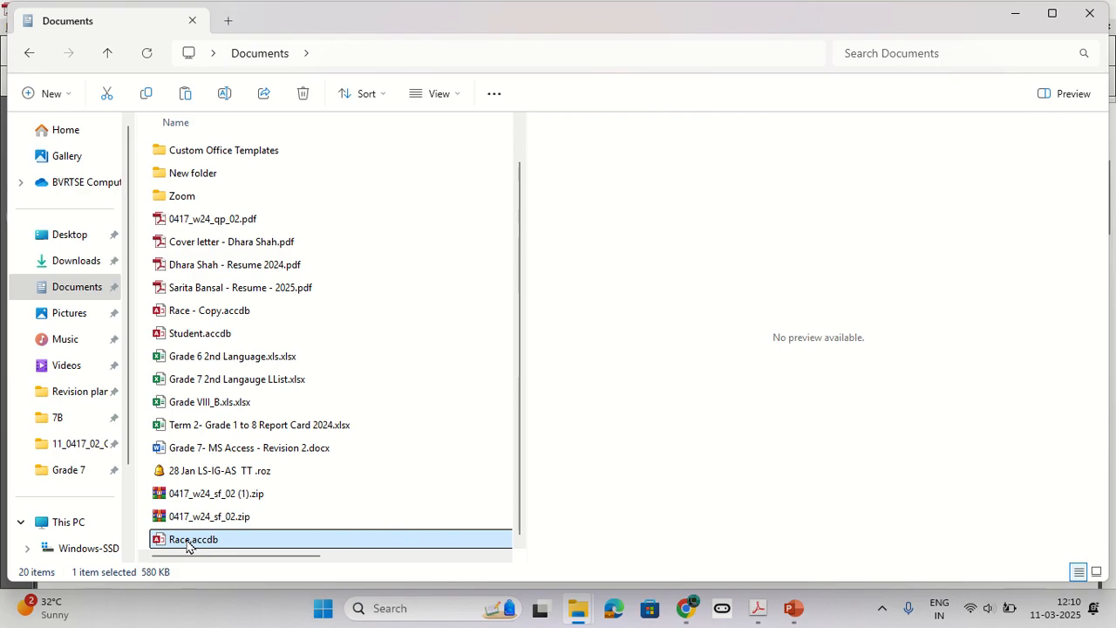
pyautogui.doubleClick(186, 540)
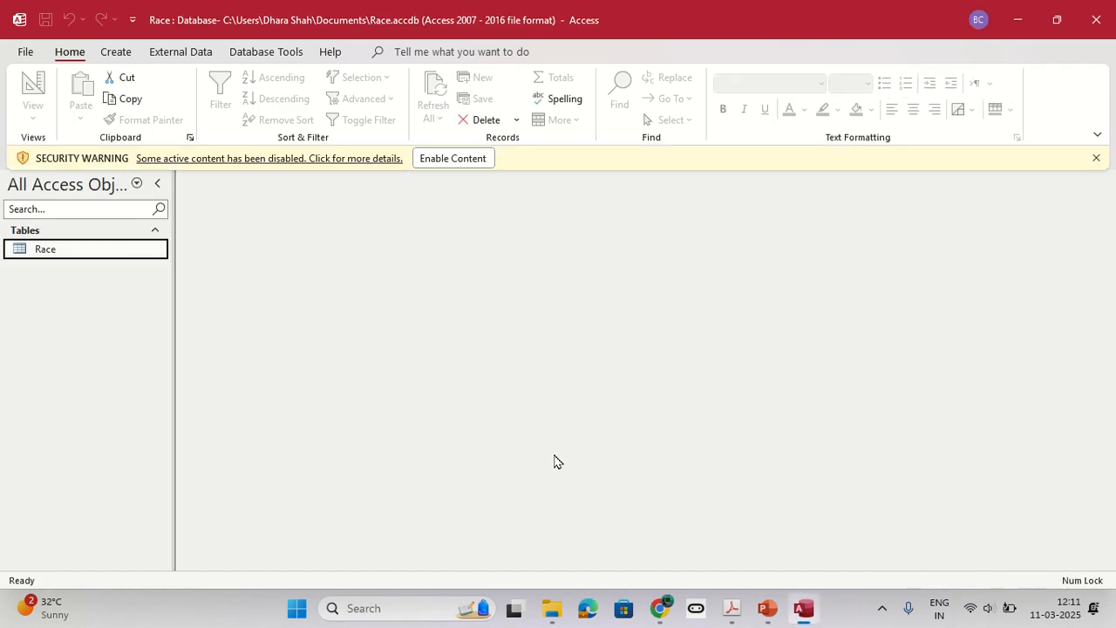
pyautogui.click(453, 159)
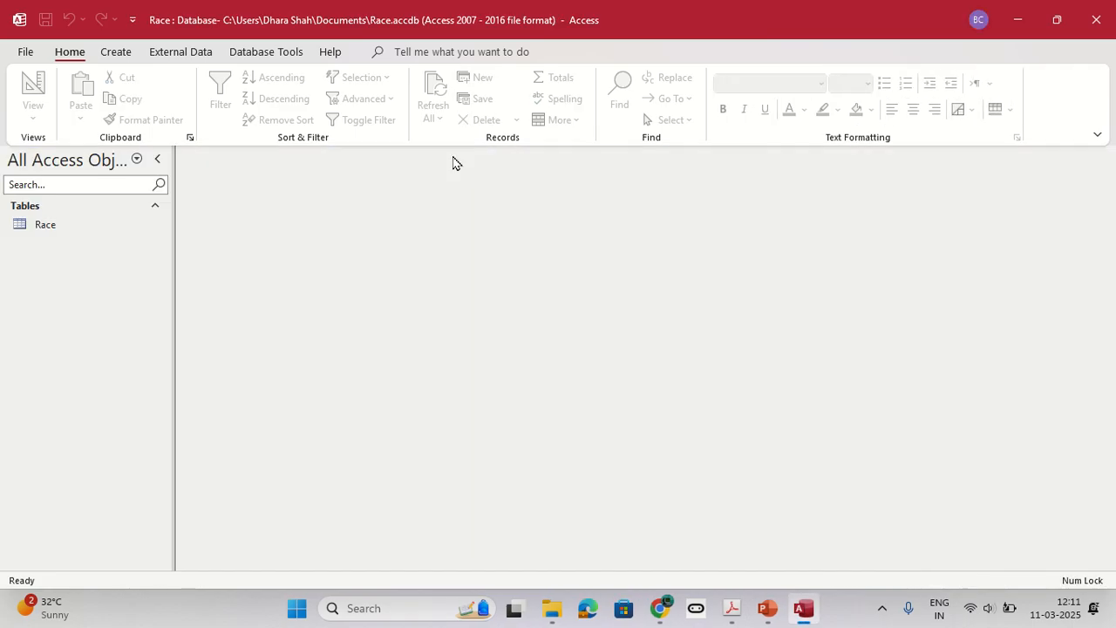
# Step: Open the Race table to show its records
pyautogui.click(66, 229)
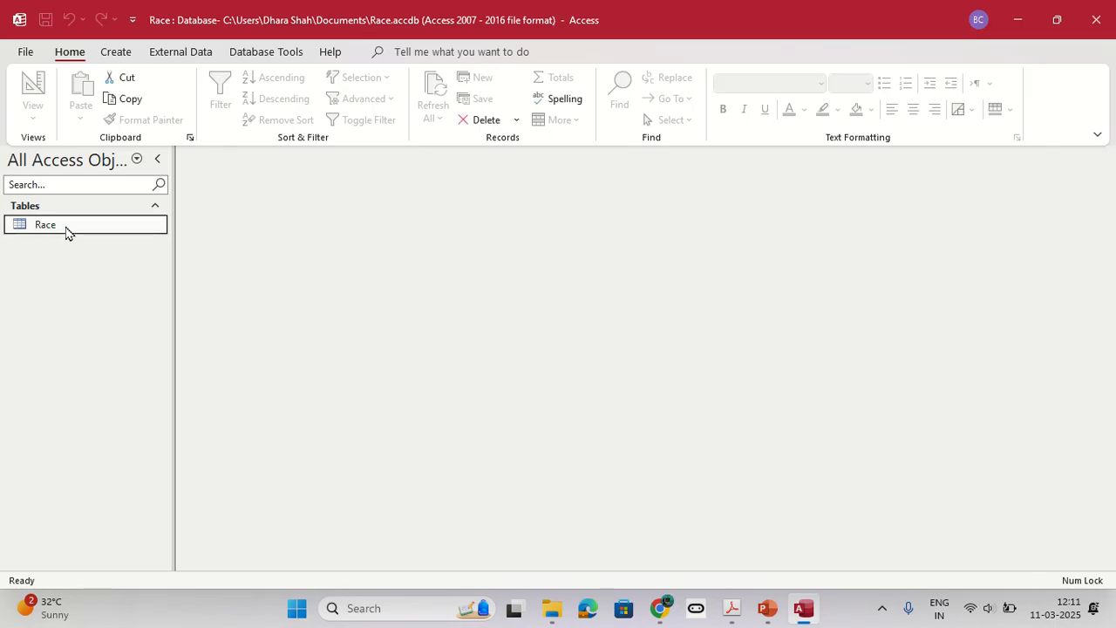
pyautogui.rightClick(67, 229)
pyautogui.click(104, 241)
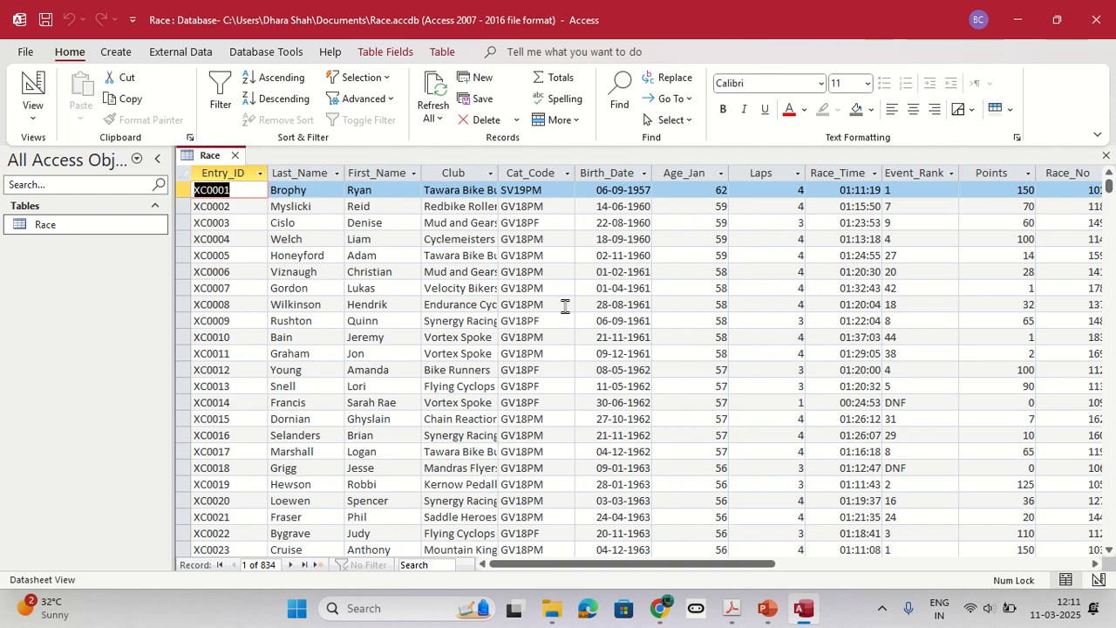
# Step: Check task 1 in the worksheet PDF, set Entry_ID as the Race table's primary key in Access, and save the table
pyautogui.hotkey('alt', 'Tab')
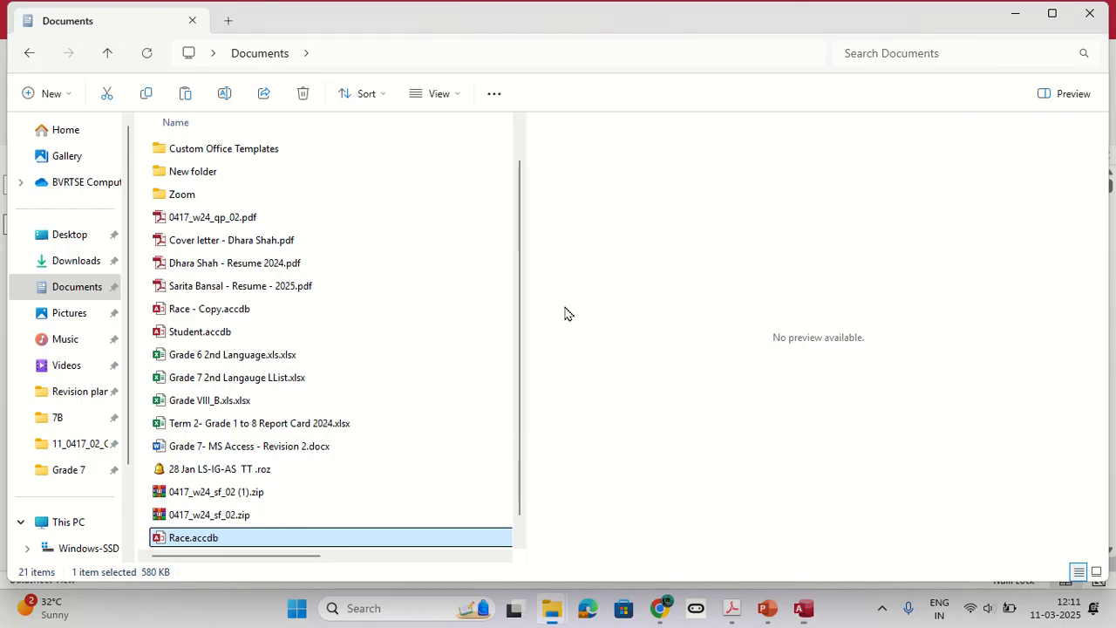
pyautogui.hotkey('alt', 'Tab')
pyautogui.press('Tab')
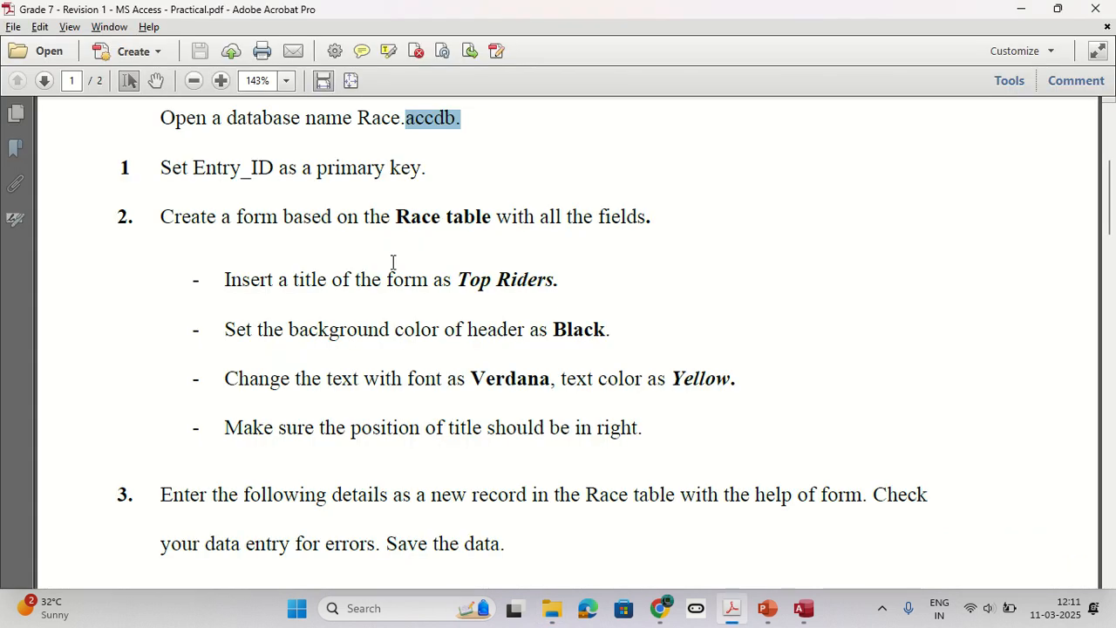
pyautogui.moveTo(163, 172); pyautogui.dragTo(449, 174)
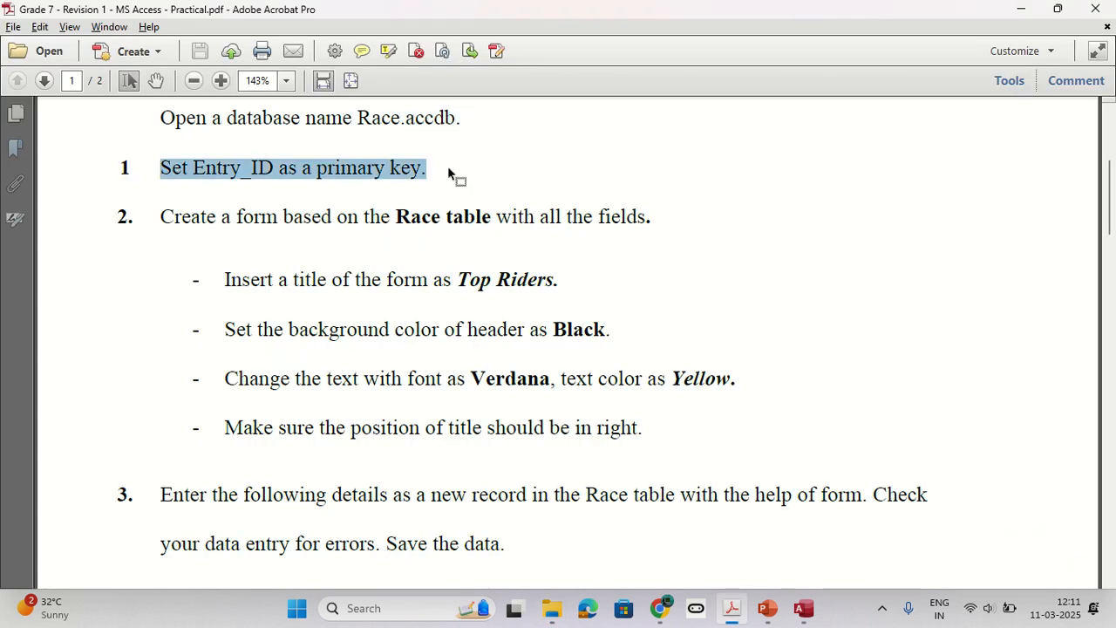
pyautogui.hotkey('alt', 'Tab')
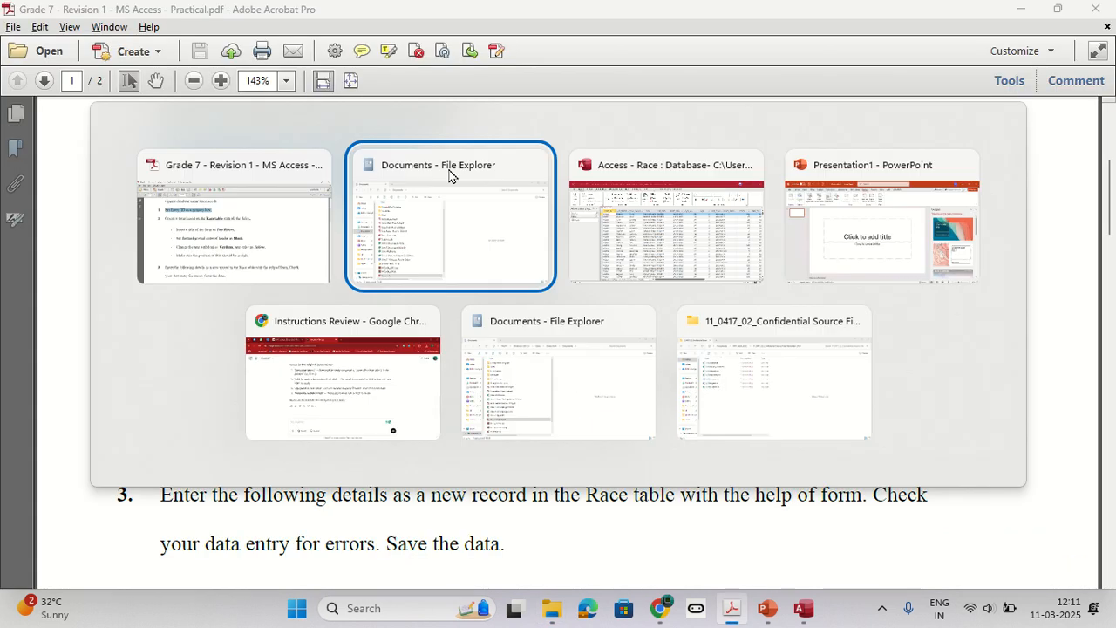
pyautogui.hotkey('alt', 'Tab')
pyautogui.click(32, 119)
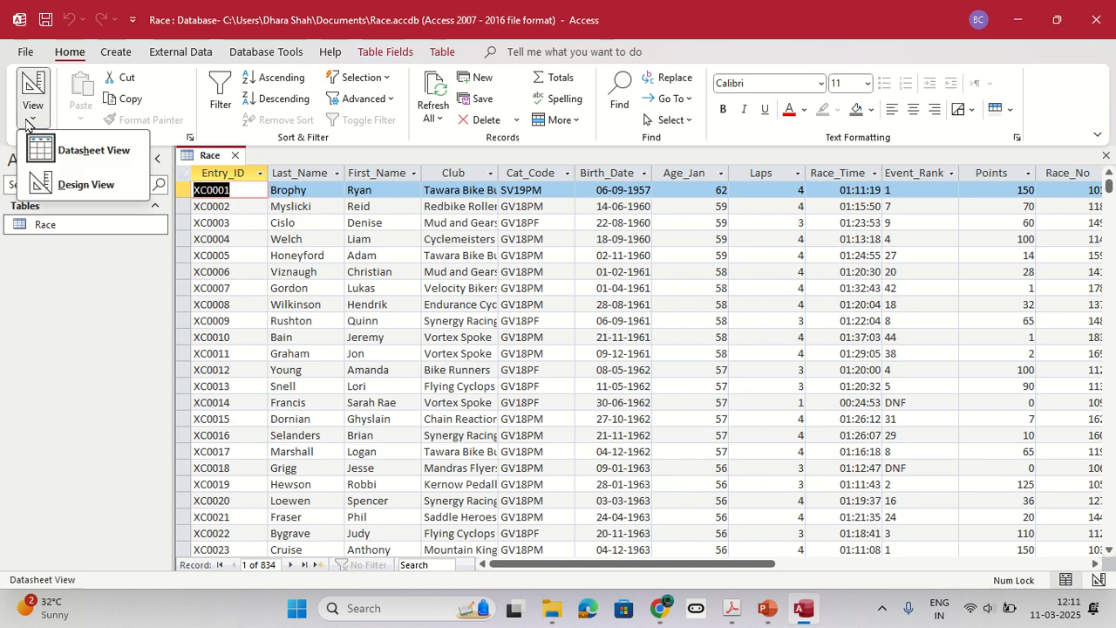
pyautogui.click(59, 184)
pyautogui.click(183, 190)
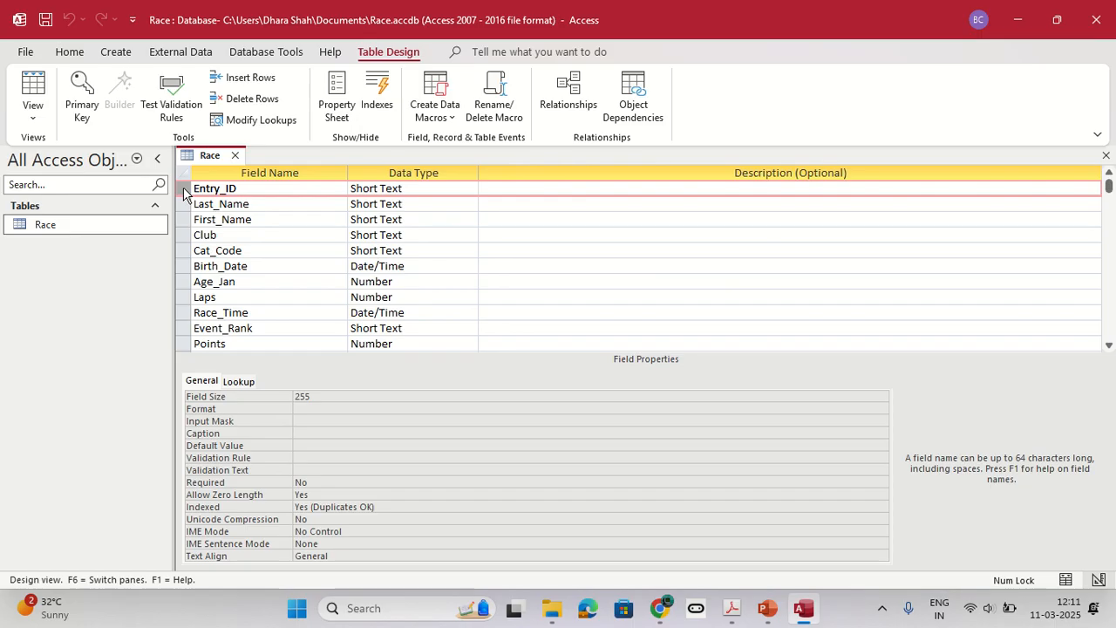
pyautogui.click(76, 98)
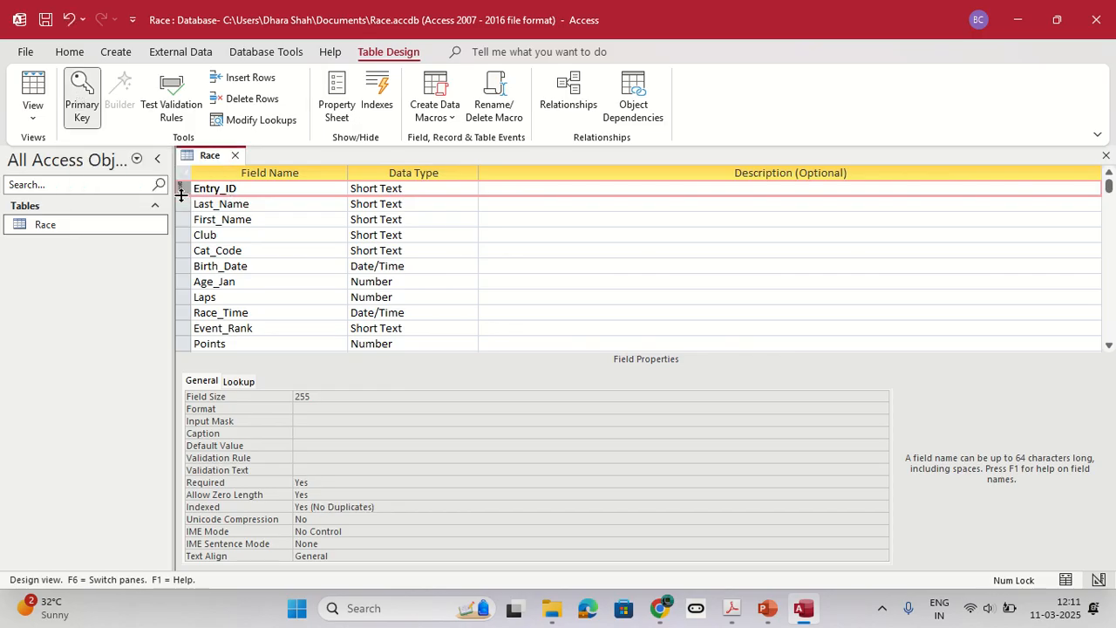
pyautogui.click(41, 24)
# Step: Check task 2 in the worksheet PDF and set up a Columnar form in the Access Form Wizard with all Race table fields
pyautogui.hotkey('alt', 'Tab')
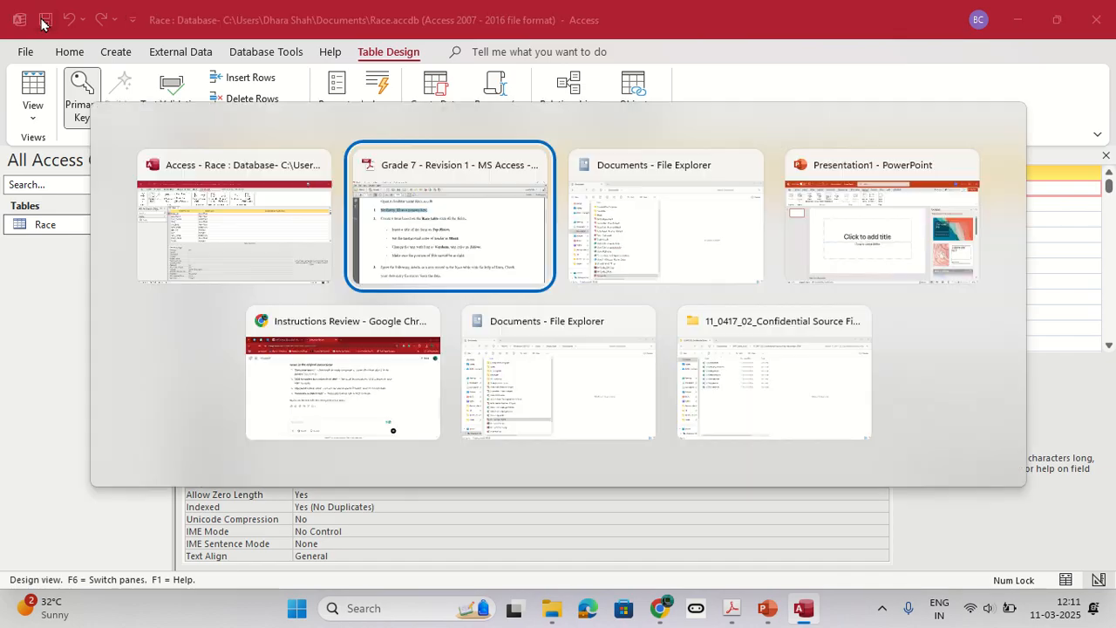
pyautogui.scroll(-1, 270, 256)
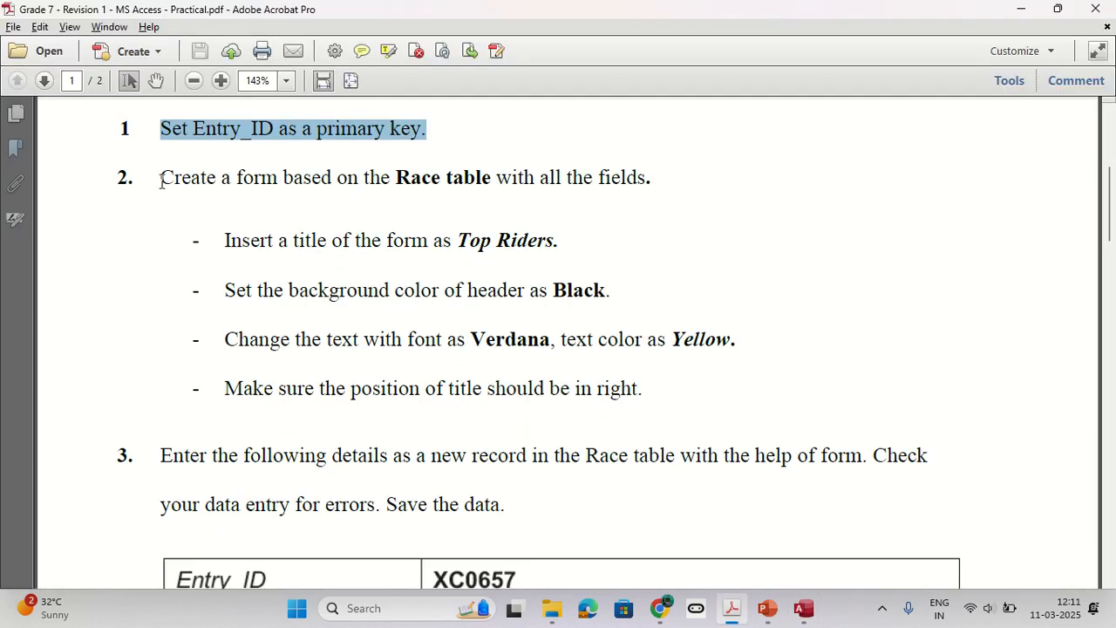
pyautogui.moveTo(161, 180); pyautogui.dragTo(663, 177)
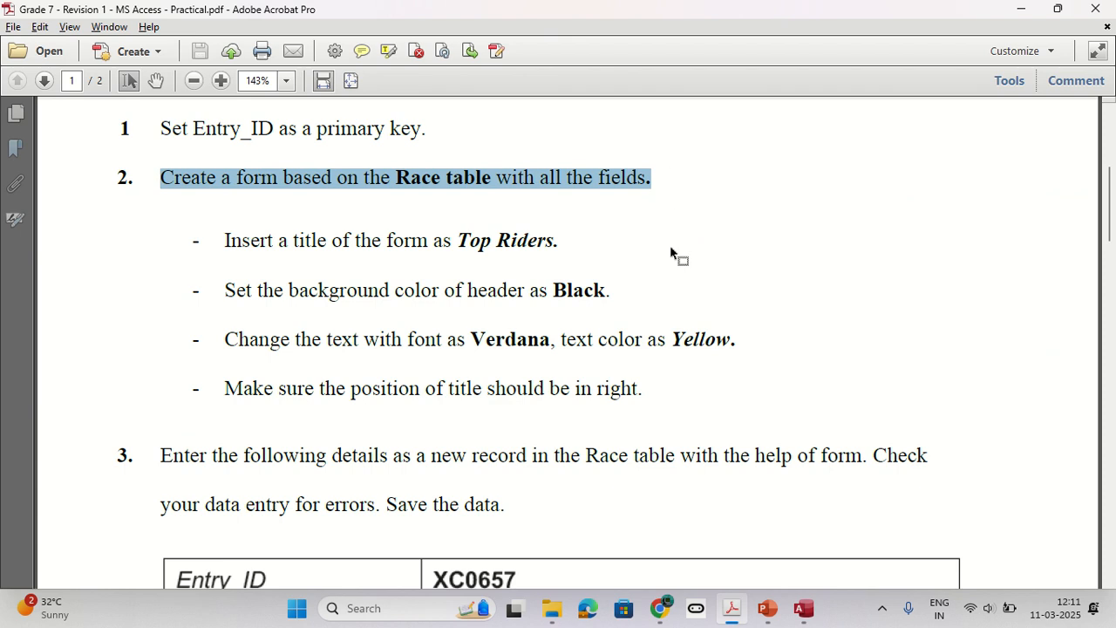
pyautogui.hotkey('alt', 'Tab')
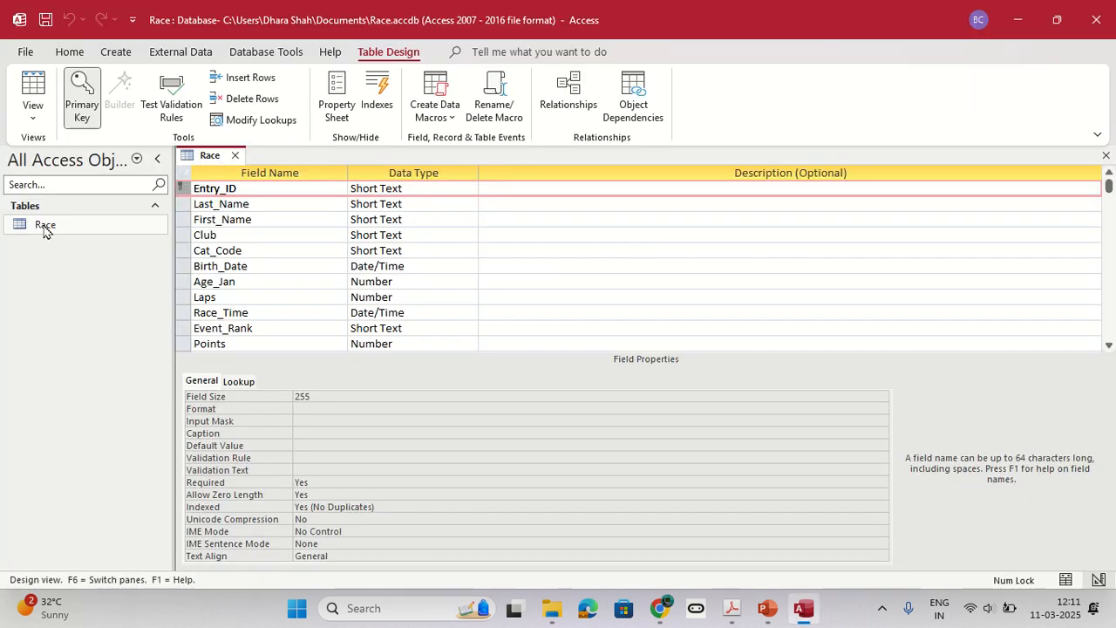
pyautogui.click(116, 53)
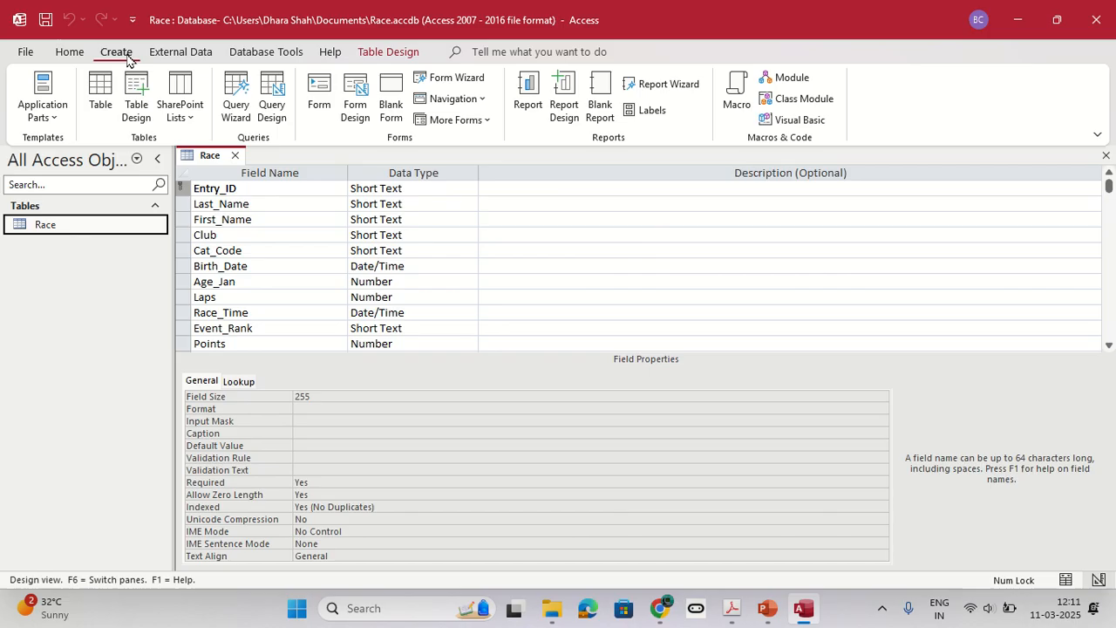
pyautogui.click(449, 80)
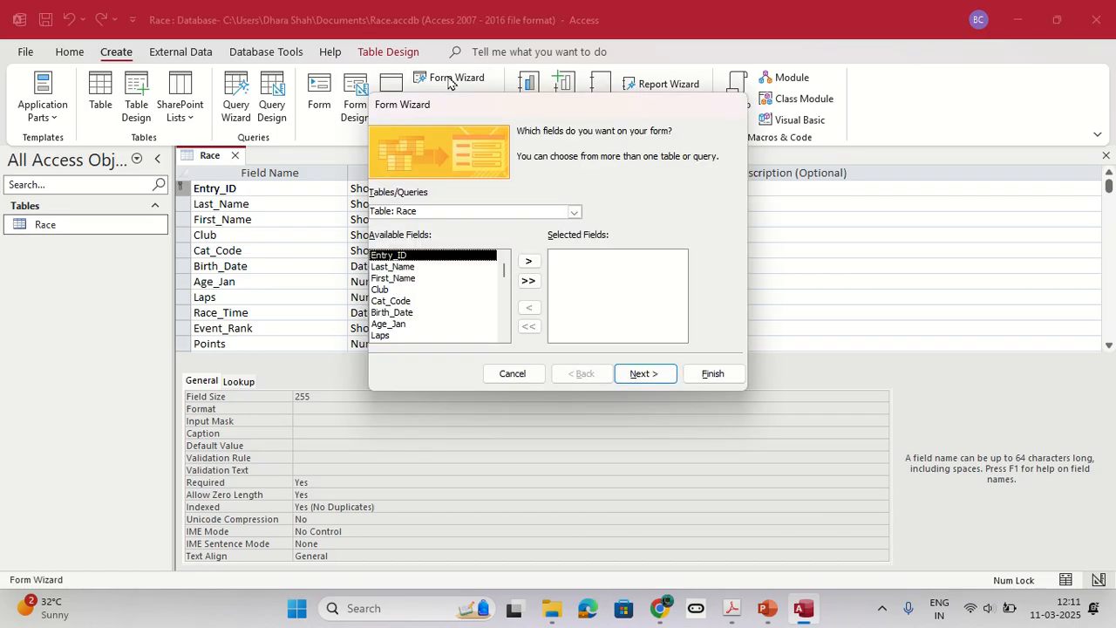
pyautogui.hotkey('alt', 'Tab')
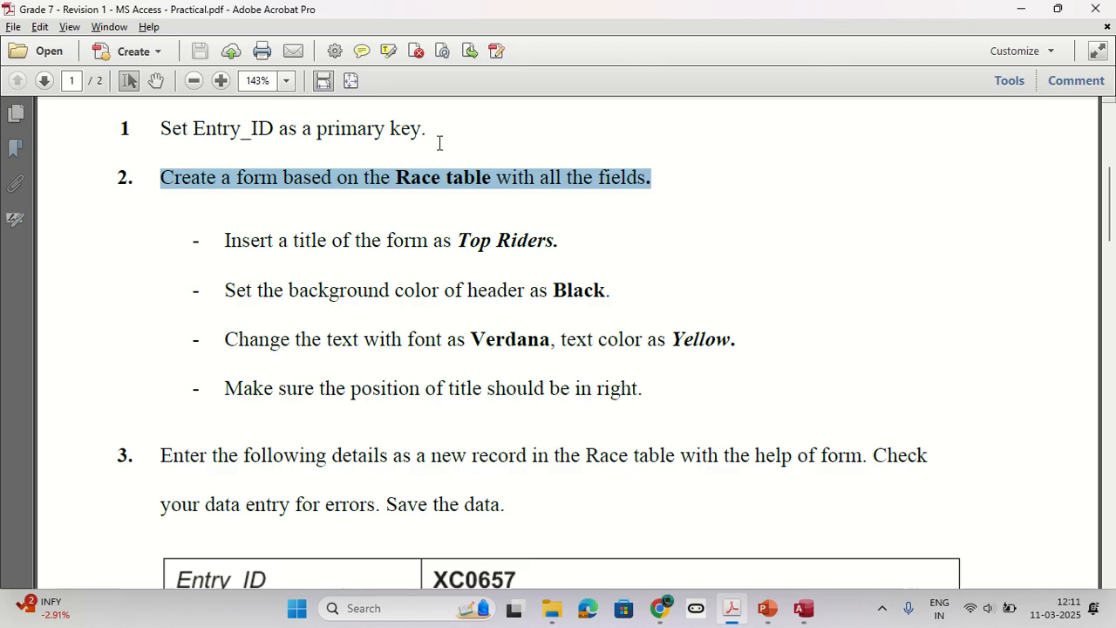
pyautogui.moveTo(539, 180); pyautogui.dragTo(119, 128)
pyautogui.hotkey('alt', 'Tab')
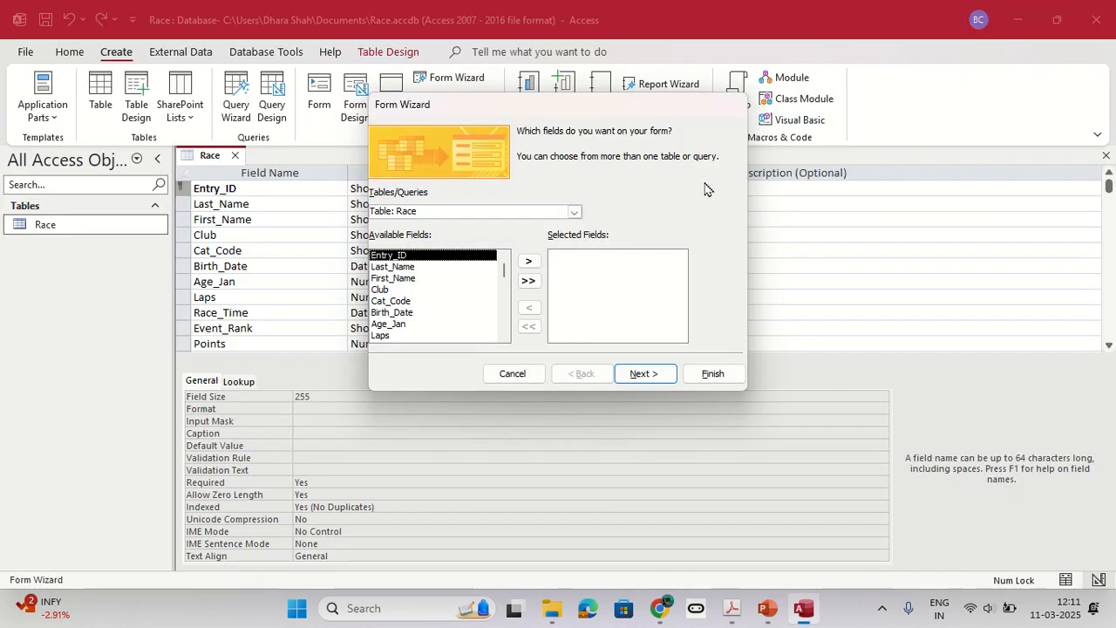
pyautogui.click(529, 282)
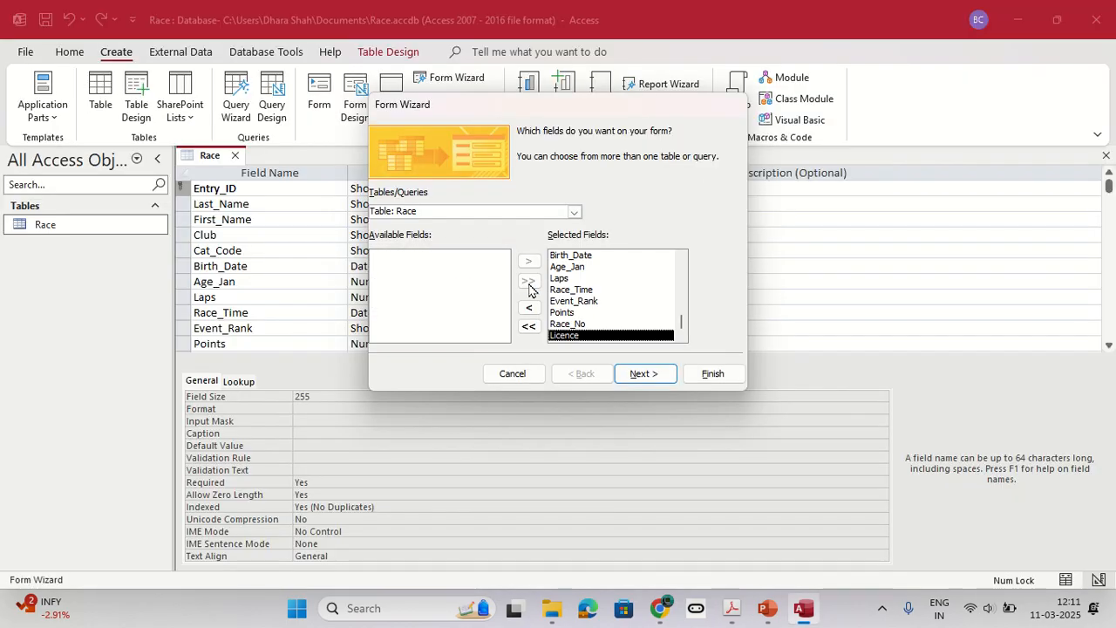
pyautogui.click(644, 374)
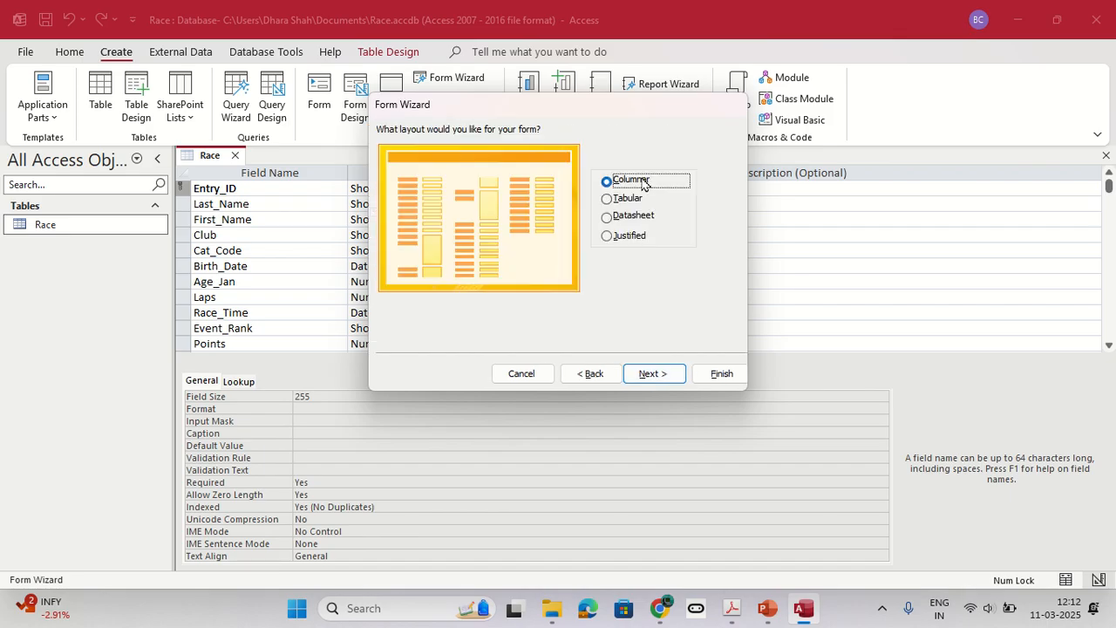
pyautogui.click(655, 376)
# Step: Copy the form title Top Riders from task 2 of the worksheet PDF in Acrobat
pyautogui.hotkey('alt', 'Tab')
pyautogui.scroll(-1, 579, 353)
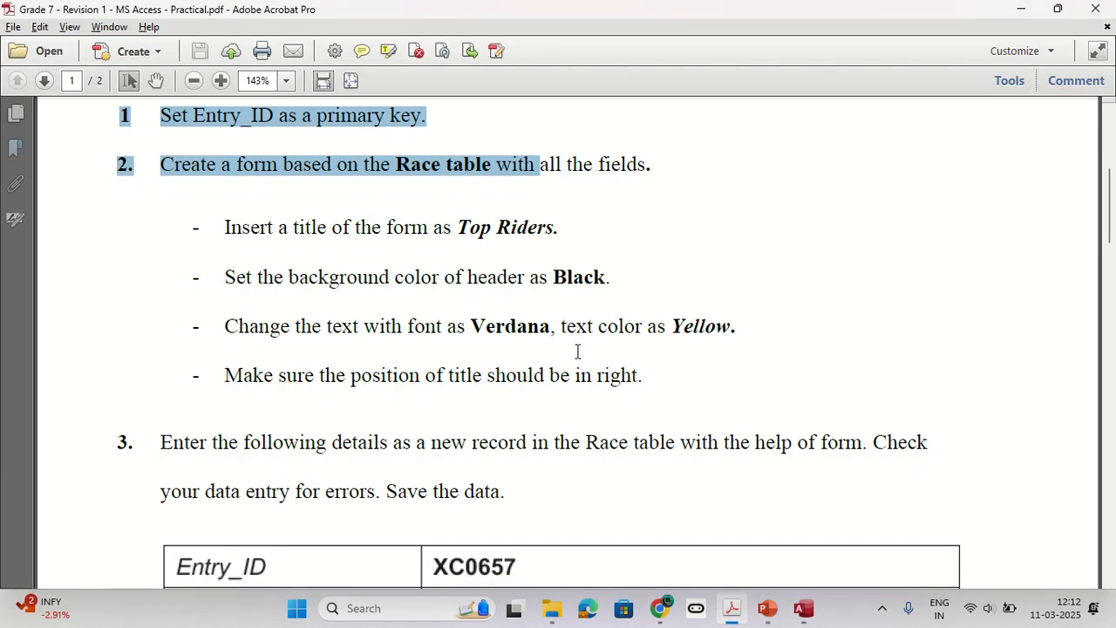
pyautogui.moveTo(460, 233); pyautogui.dragTo(578, 232)
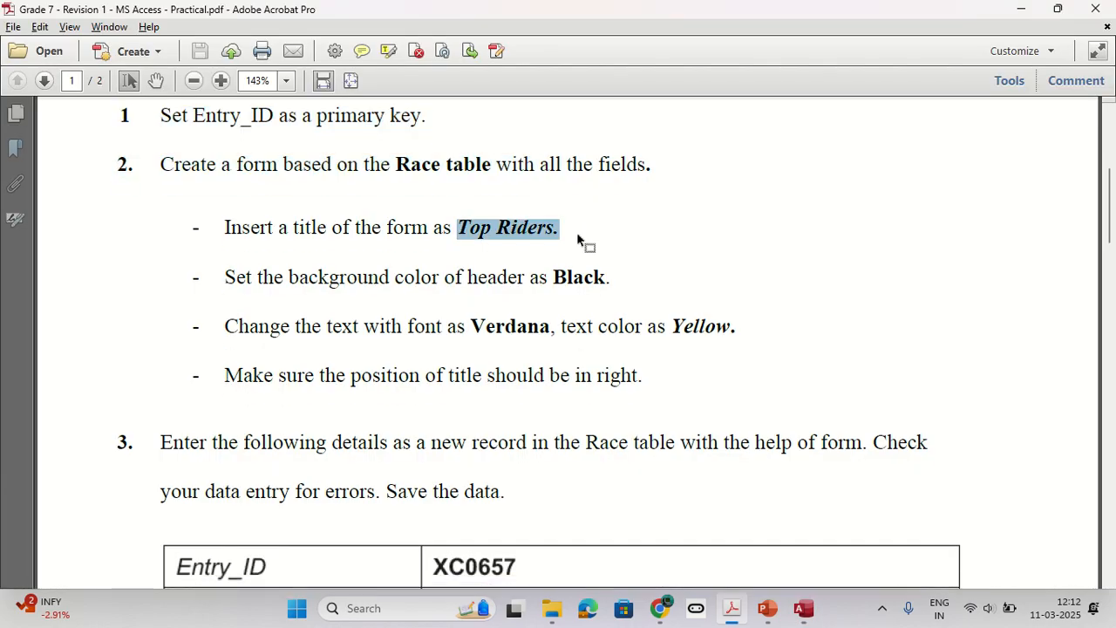
pyautogui.scroll(1, 578, 241)
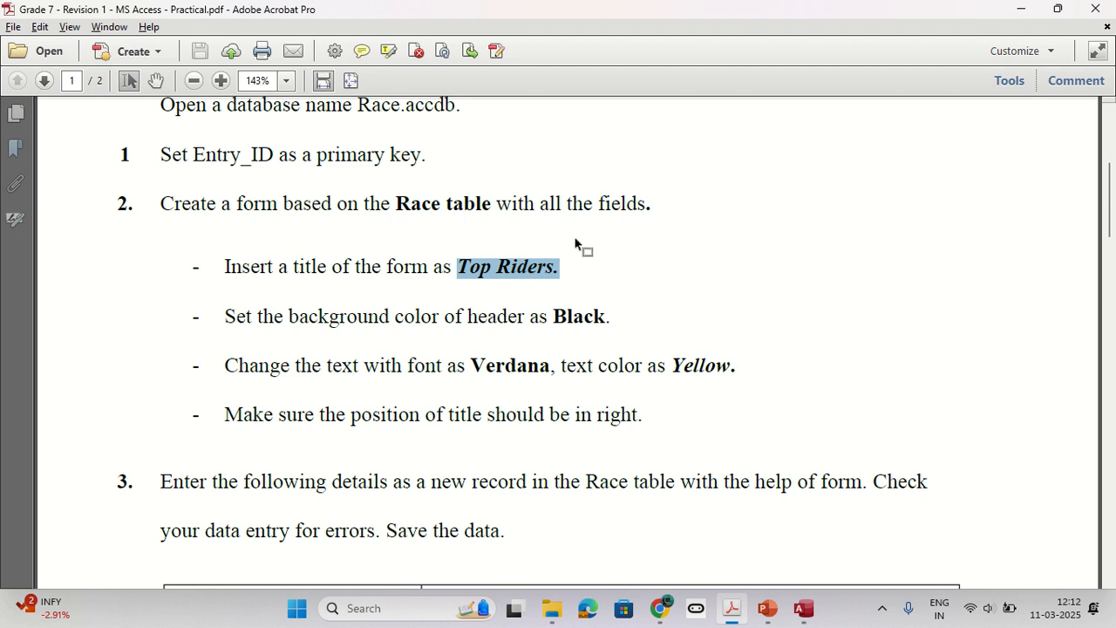
pyautogui.click(528, 266)
pyautogui.moveTo(460, 266); pyautogui.dragTo(540, 277)
pyautogui.hotkey('ctrl', 'c')
# Step: Return to the Access Form Wizard, title the form Top Riders, and finish it with the option to modify the form's design
pyautogui.hotkey('alt', 'Tab')
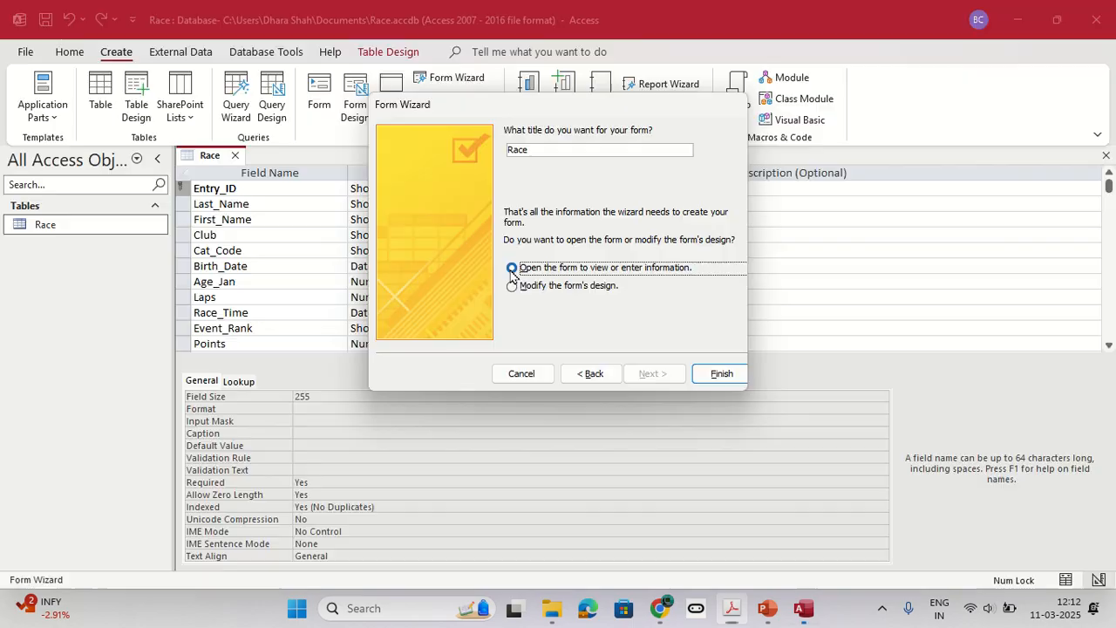
pyautogui.doubleClick(527, 150)
pyautogui.hotkey('ctrl', 'v')
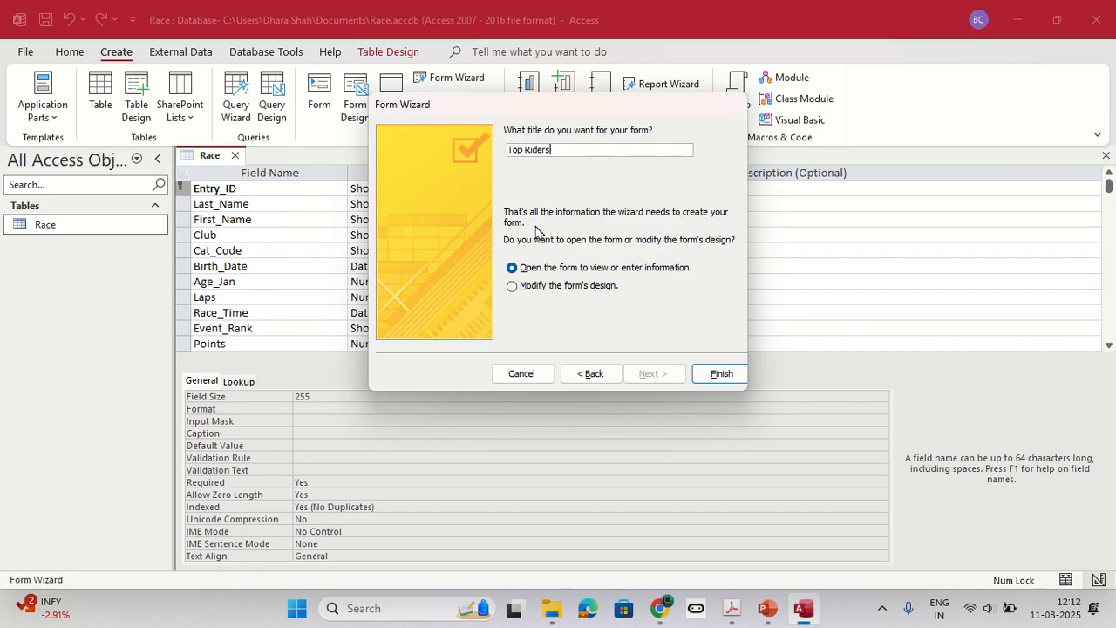
pyautogui.click(513, 286)
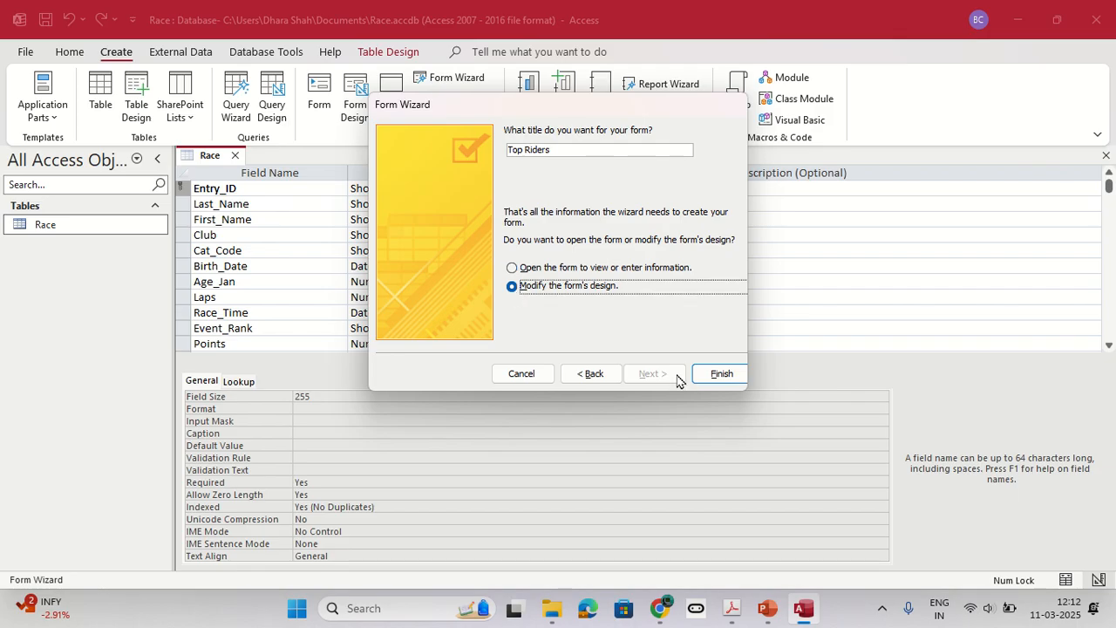
pyautogui.click(720, 375)
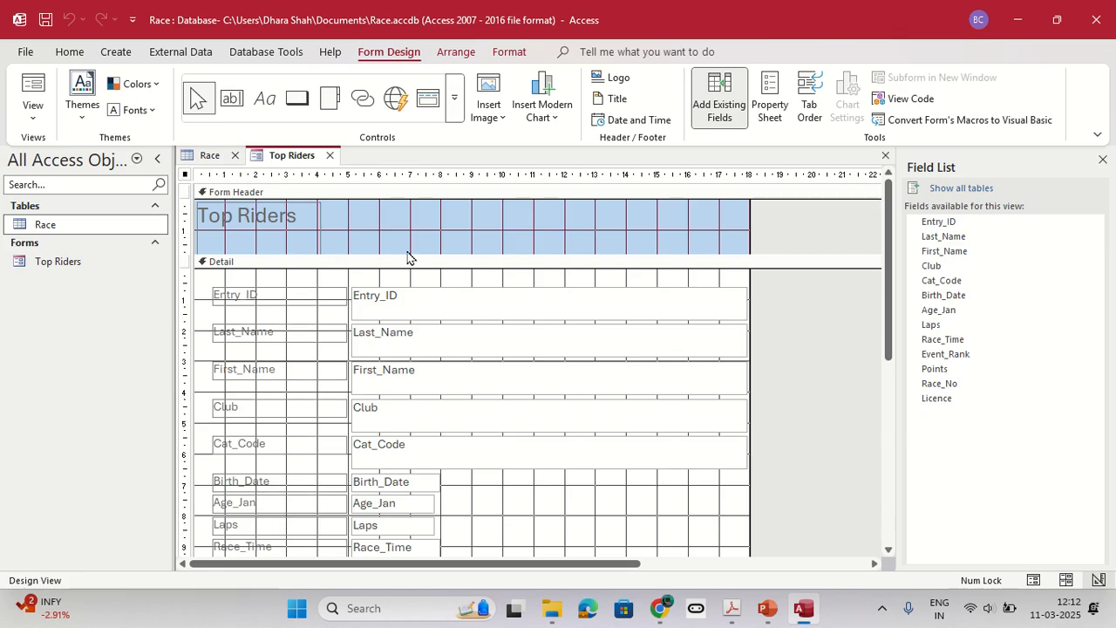
# Step: Check the form title and header background color requirements in task 2 of the worksheet PDF in Acrobat
pyautogui.hotkey('alt', 'Tab')
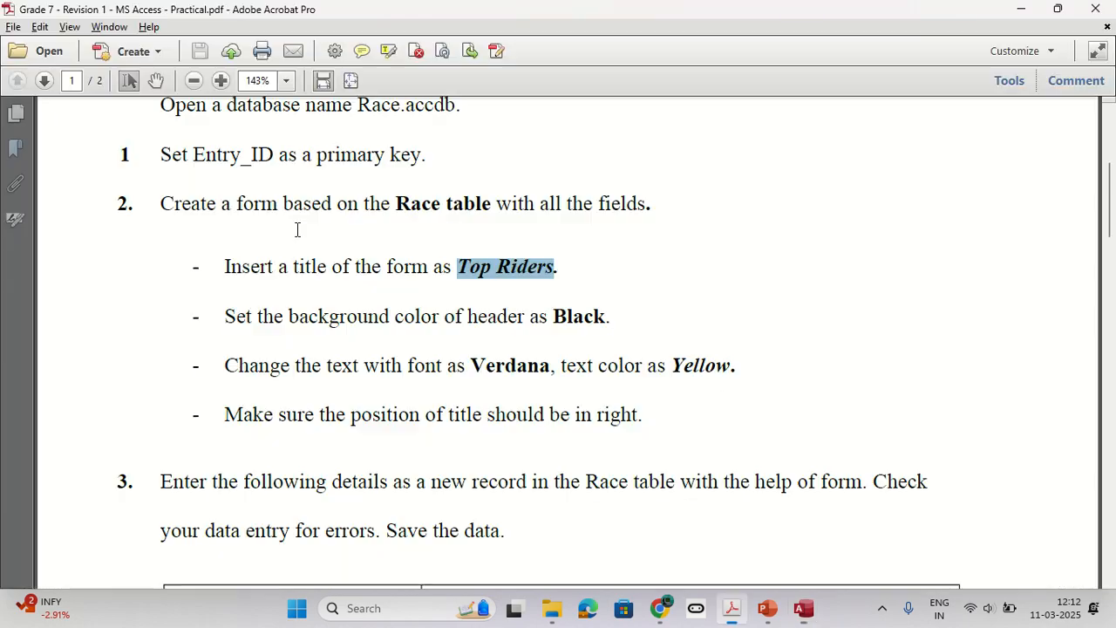
pyautogui.moveTo(225, 317); pyautogui.dragTo(614, 328)
pyautogui.hotkey('alt', 'Tab')
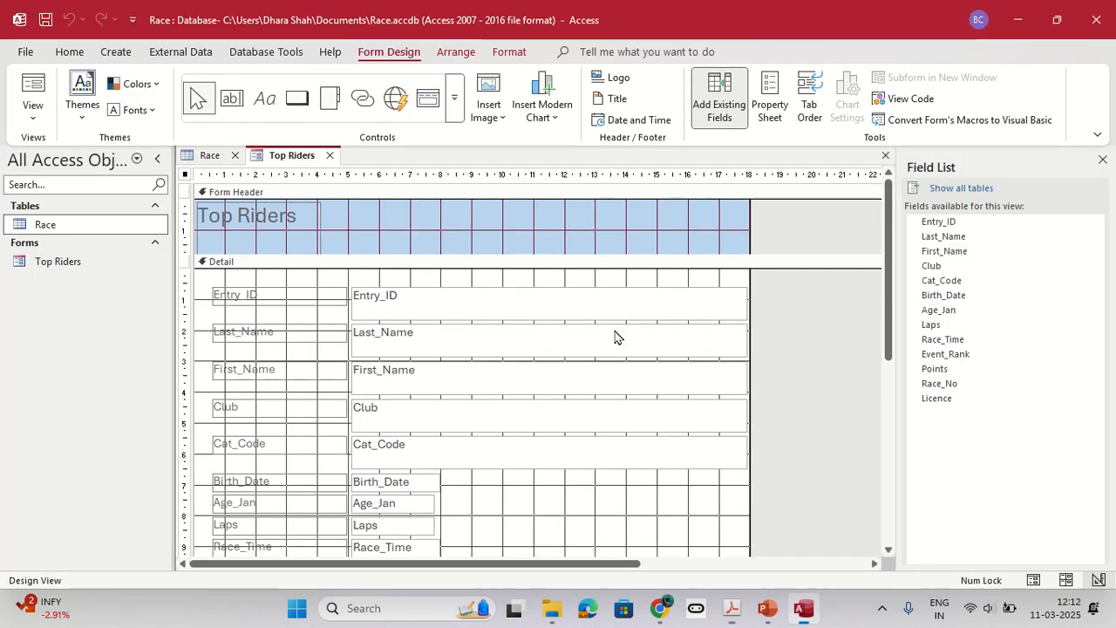
pyautogui.click(462, 226)
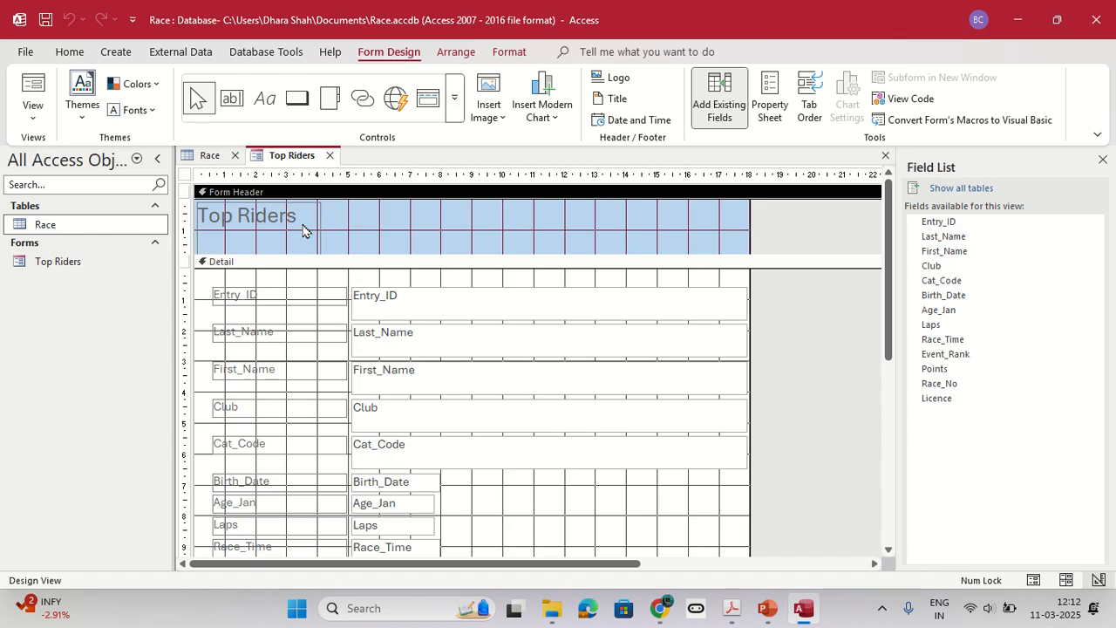
pyautogui.hotkey('alt', 'Tab')
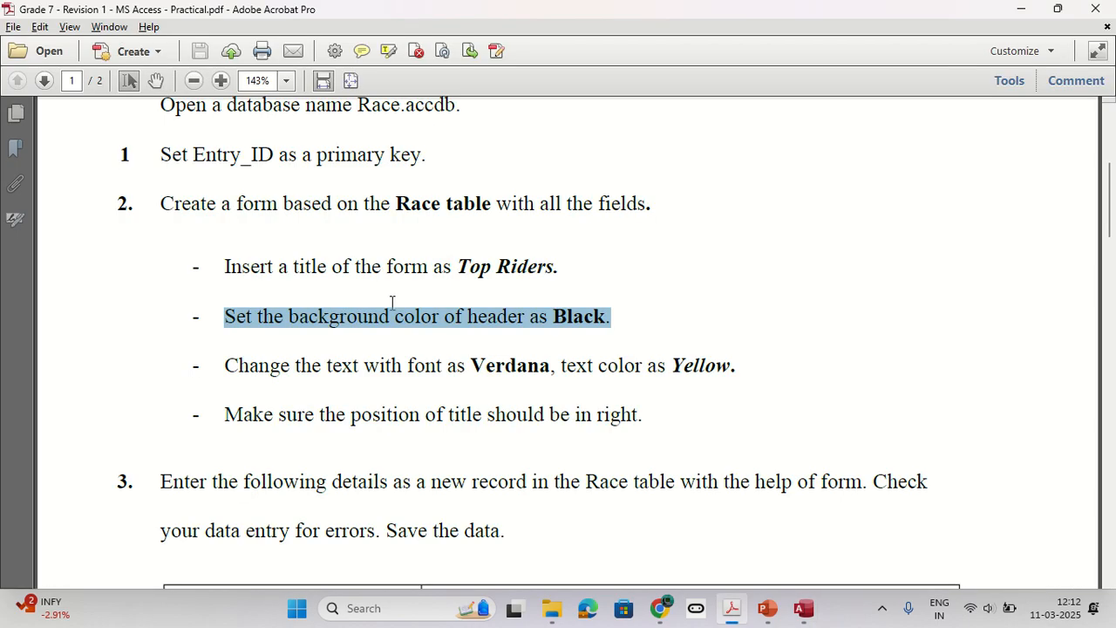
pyautogui.click(346, 286)
pyautogui.moveTo(226, 317); pyautogui.dragTo(616, 329)
pyautogui.moveTo(229, 263); pyautogui.dragTo(566, 269)
# Step: Return to Access and set the background color of the Top Riders form header to black
pyautogui.hotkey('alt', 'Tab')
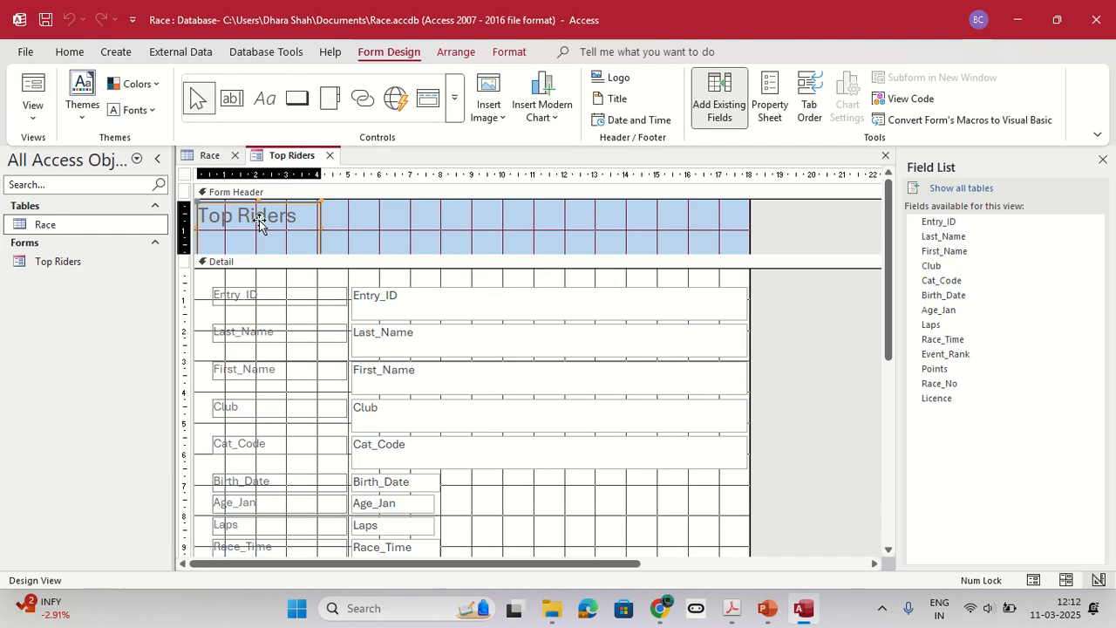
pyautogui.click(411, 229)
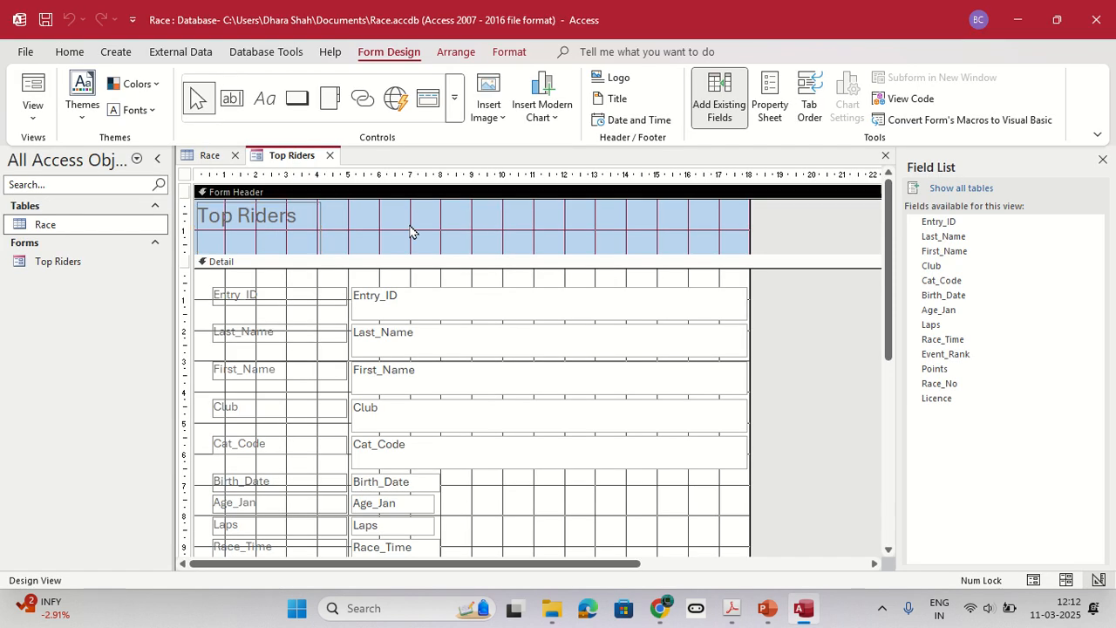
pyautogui.click(515, 52)
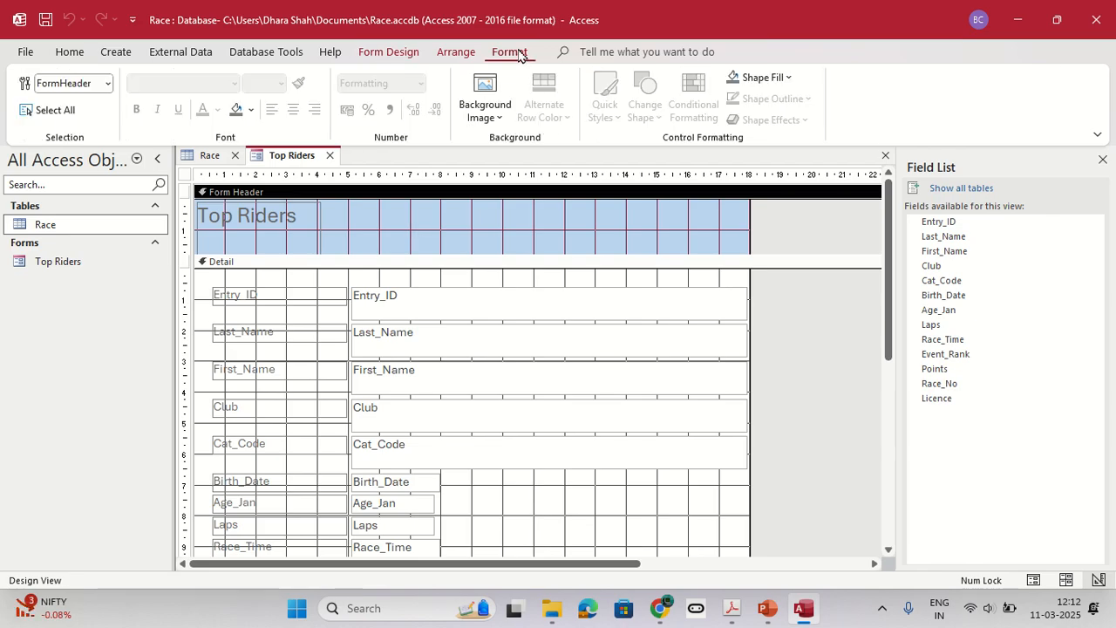
pyautogui.click(251, 110)
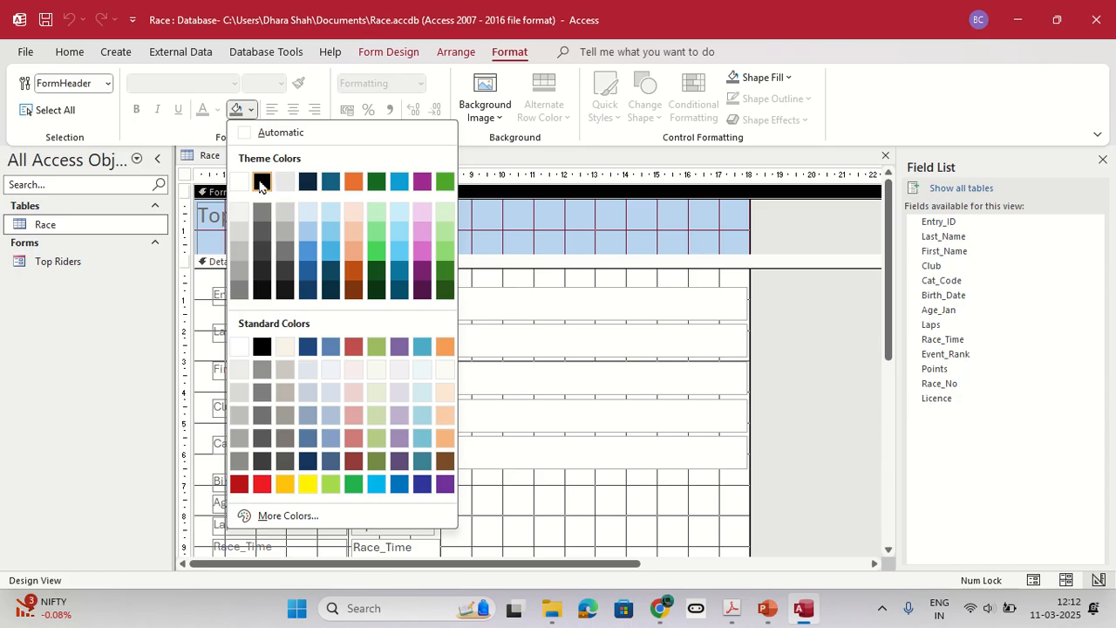
pyautogui.click(261, 180)
# Step: Check the title text requirements in the worksheet PDF, and set the Top Riders title's font to Verdana in Access
pyautogui.hotkey('alt', 'Tab')
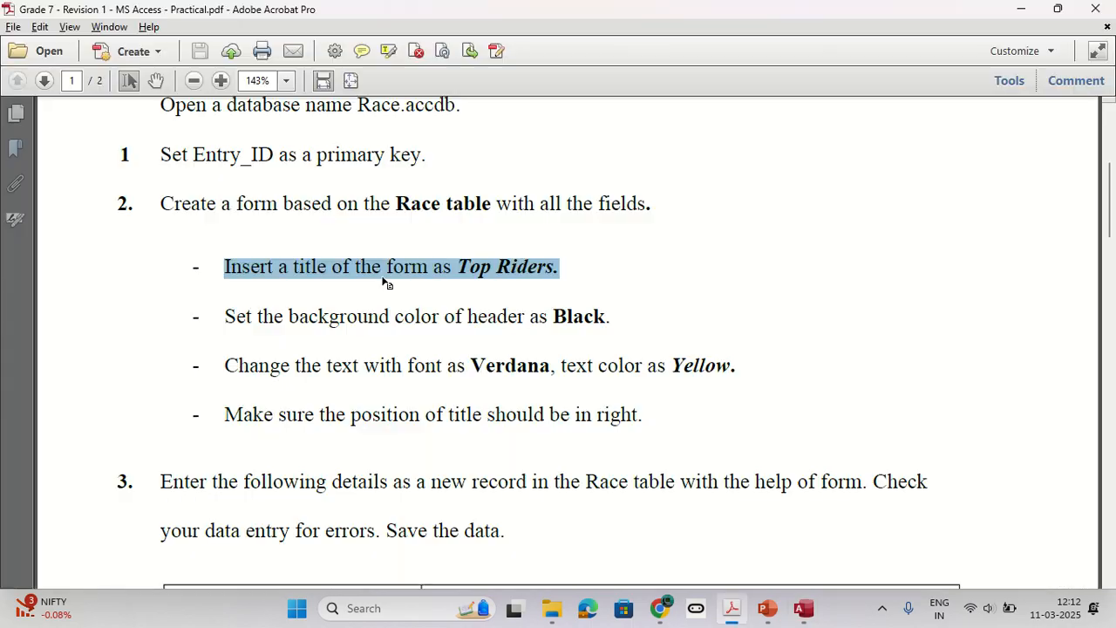
pyautogui.moveTo(229, 367); pyautogui.dragTo(704, 379)
pyautogui.hotkey('alt', 'Tab')
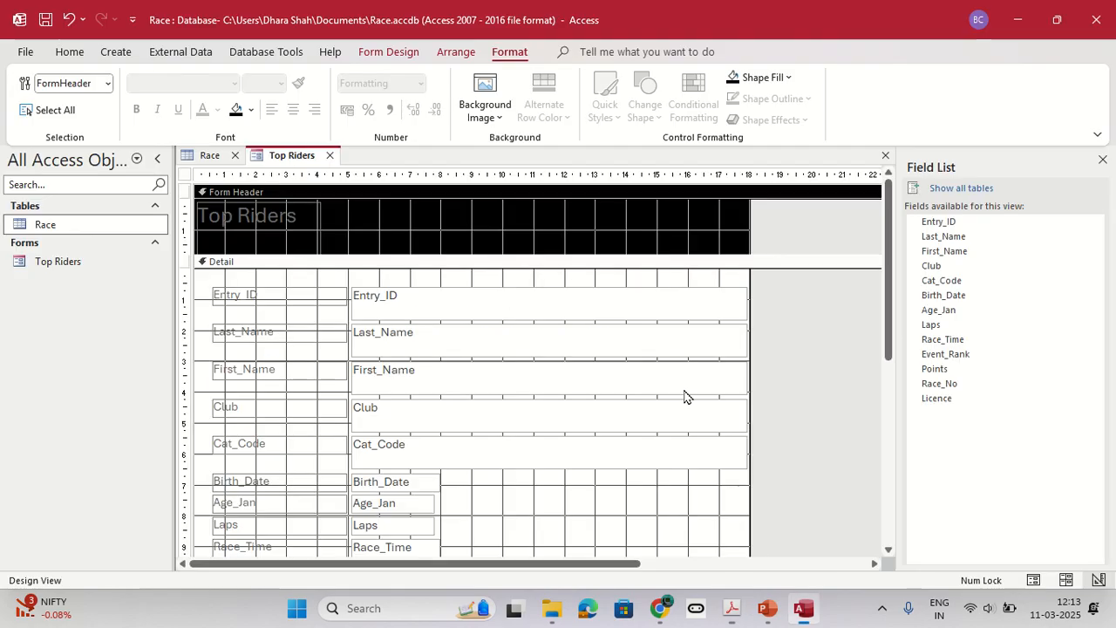
pyautogui.click(296, 216)
pyautogui.click(294, 215)
pyautogui.moveTo(294, 215); pyautogui.dragTo(194, 215)
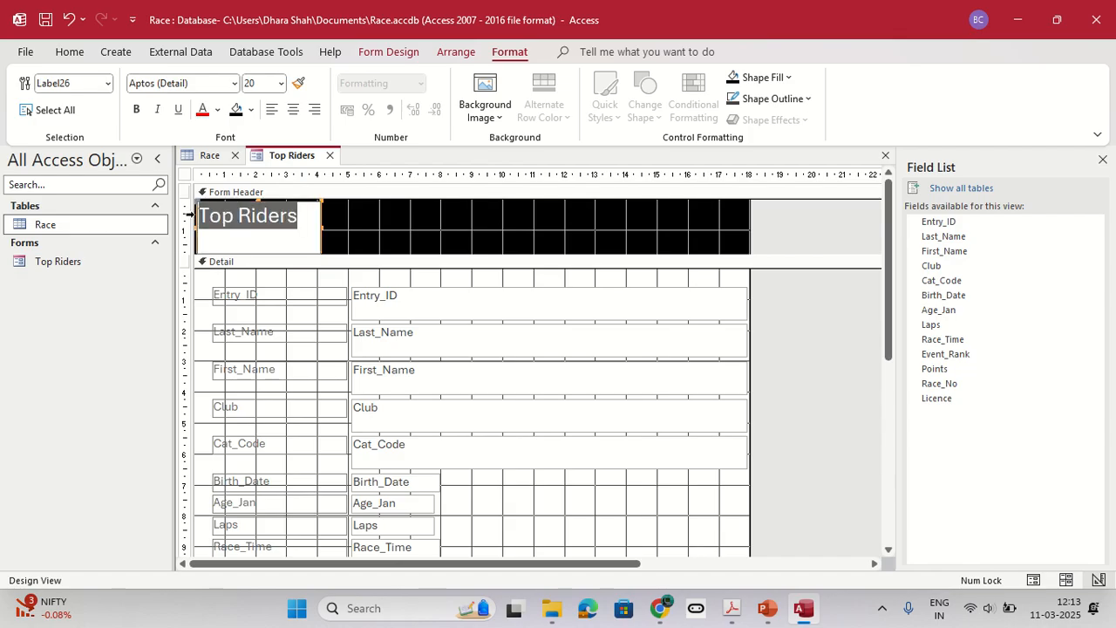
pyautogui.click(167, 82)
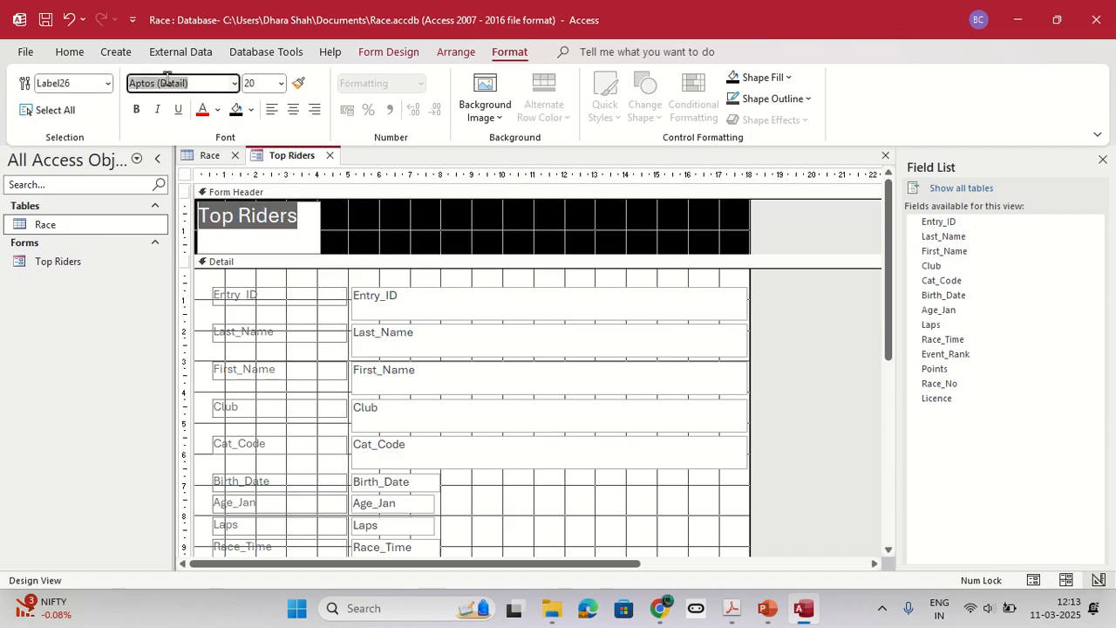
pyautogui.write('Verdana')
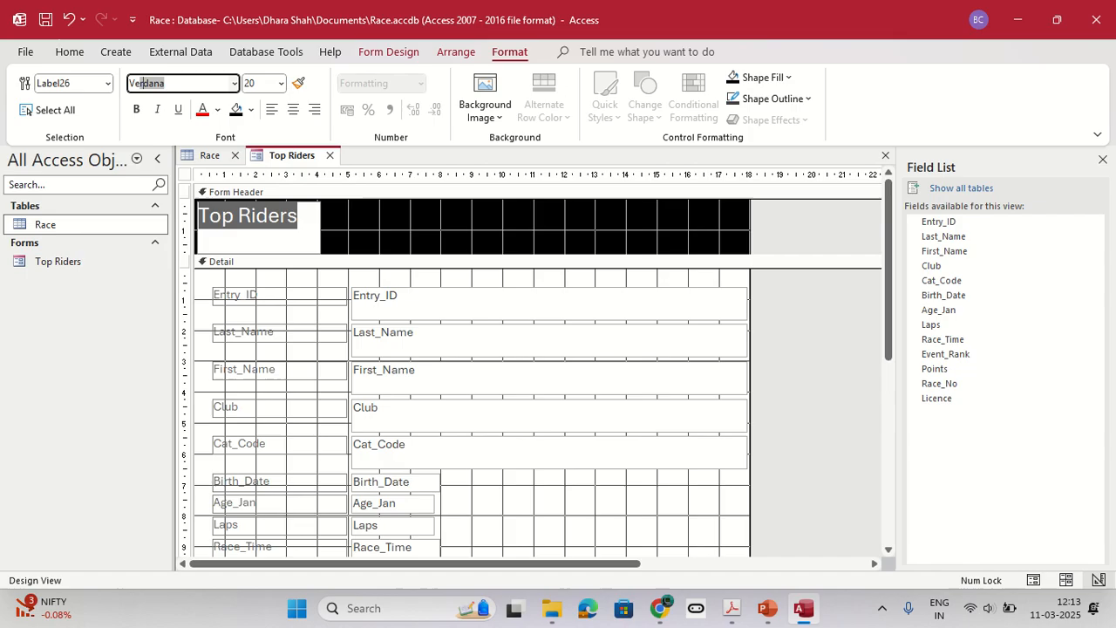
pyautogui.press('Return')
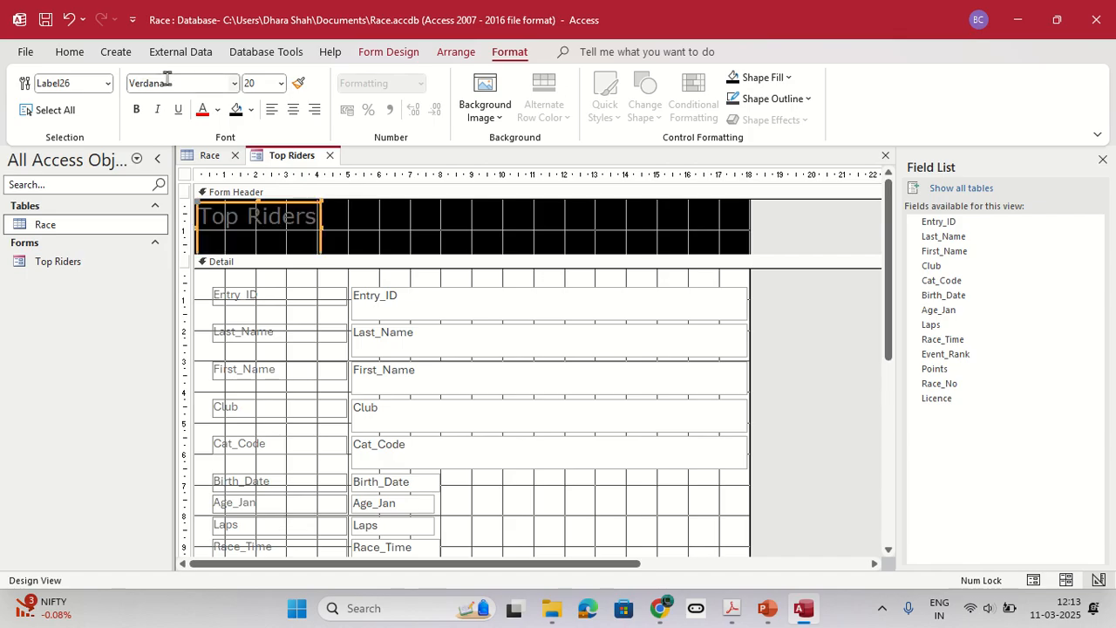
pyautogui.click(250, 109)
pyautogui.click(309, 485)
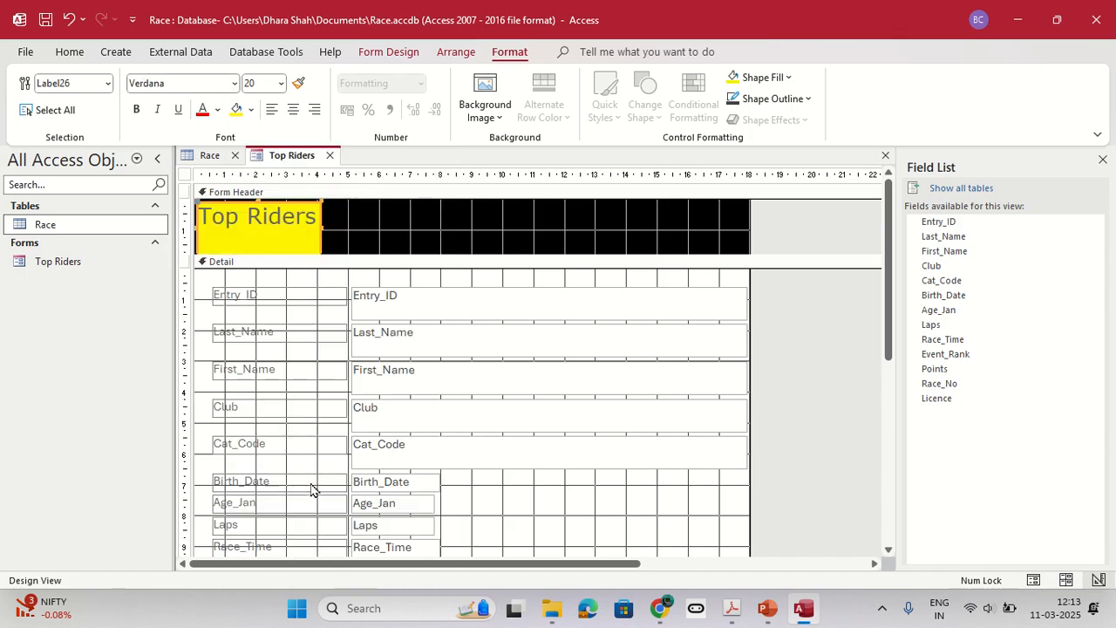
pyautogui.hotkey('ctrl', 'z')
pyautogui.click(202, 109)
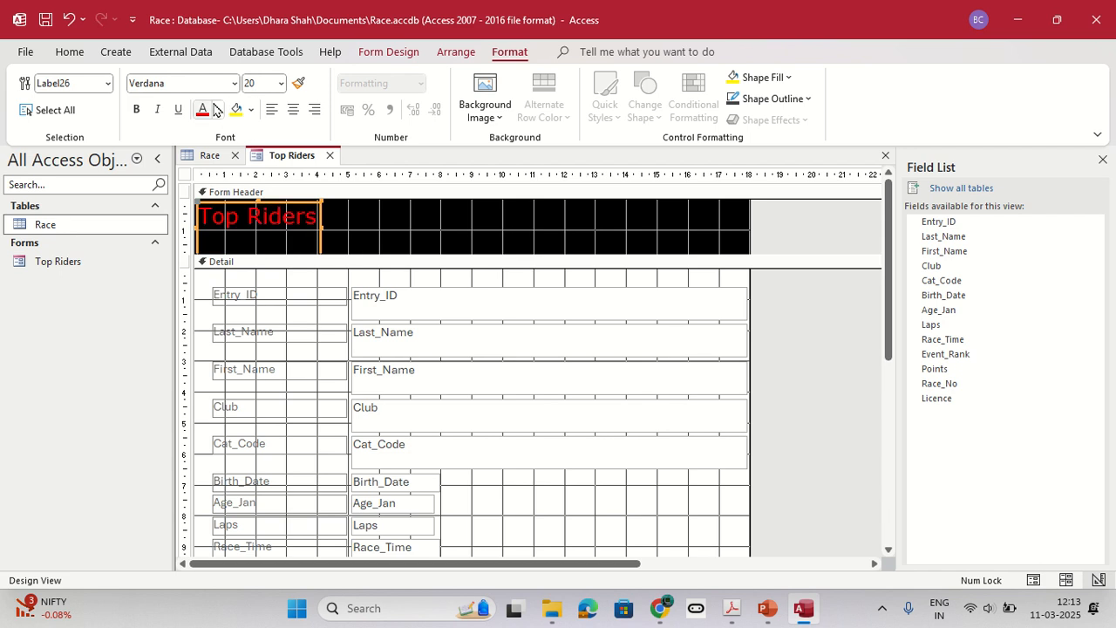
pyautogui.click(235, 110)
pyautogui.click(251, 109)
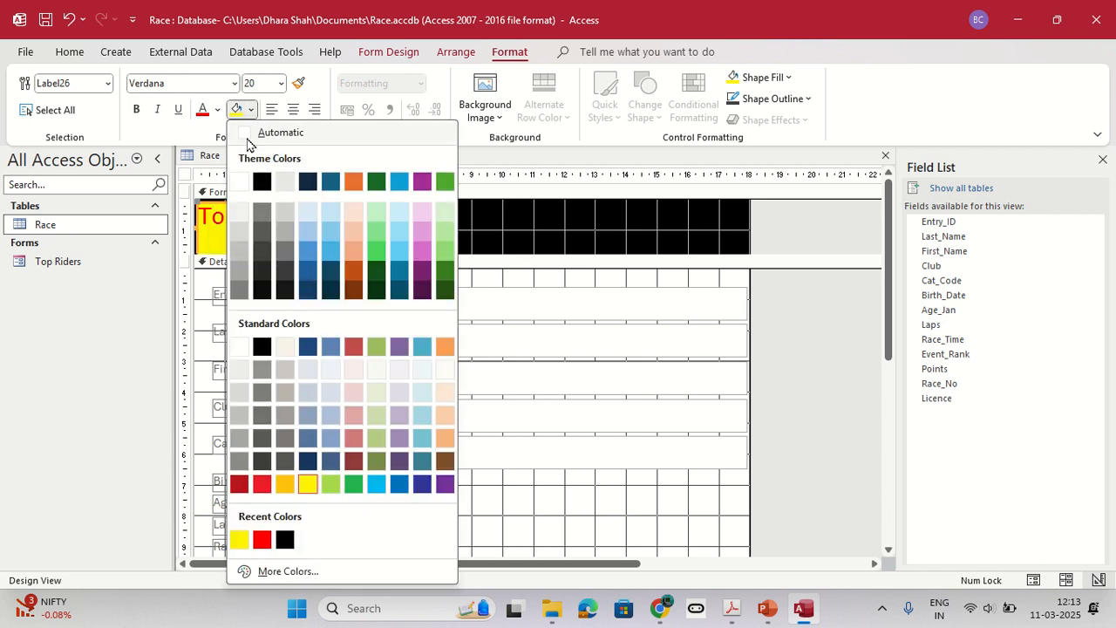
pyautogui.click(285, 459)
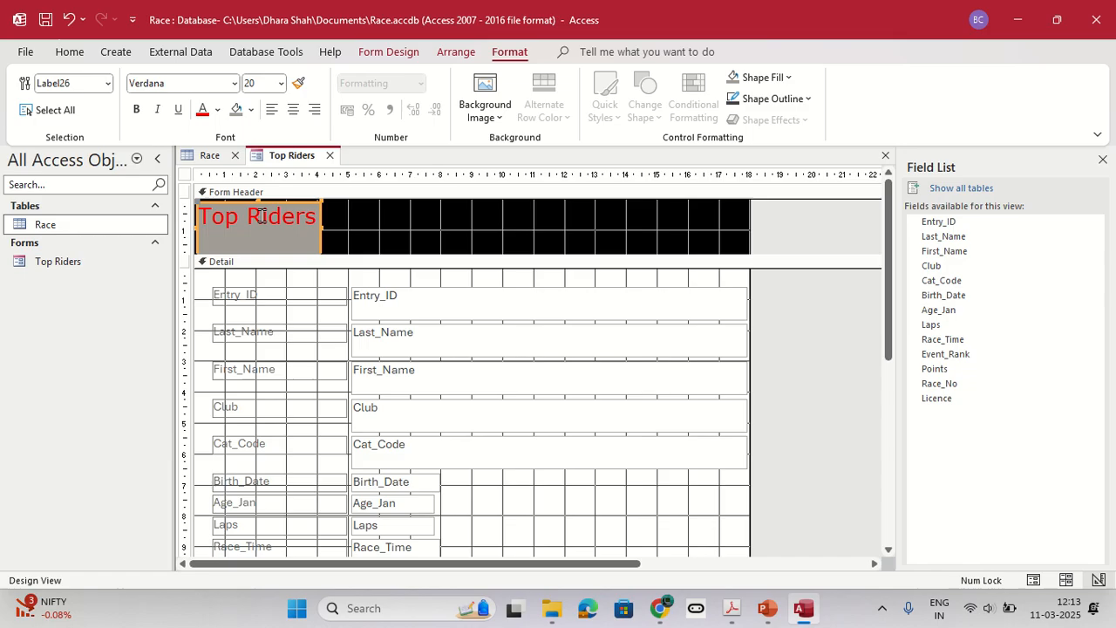
# Step: Set the Top Riders title's background color to black and its text color to yellow
pyautogui.click(251, 109)
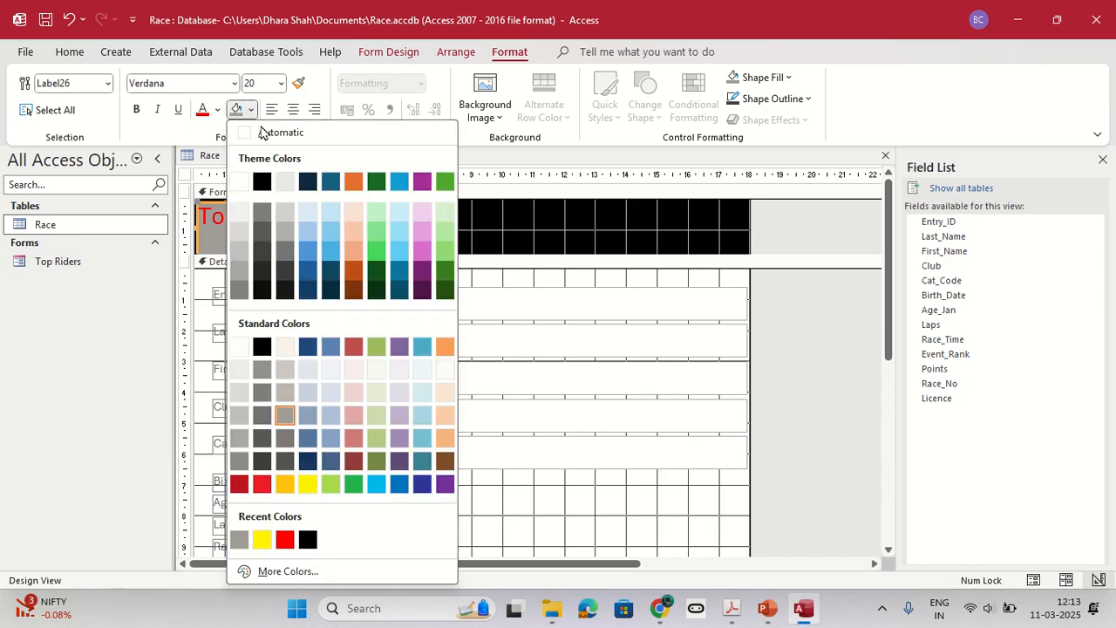
pyautogui.click(260, 181)
pyautogui.click(218, 109)
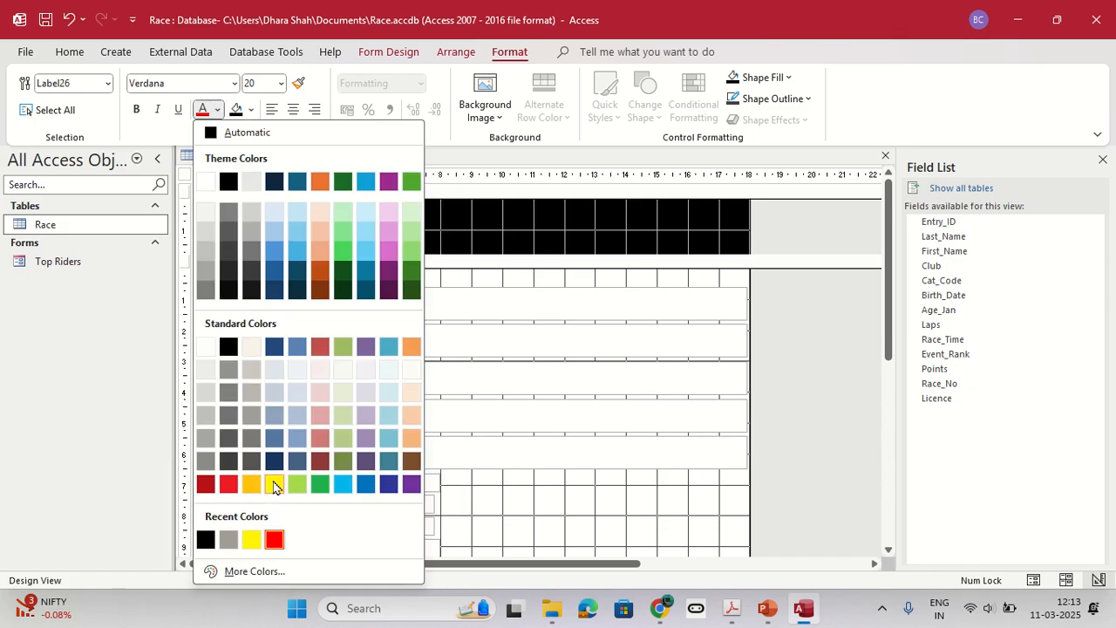
pyautogui.click(270, 486)
# Step: Check the text color and title position requirements in task 2 of the worksheet PDF in Acrobat
pyautogui.hotkey('alt', 'Tab')
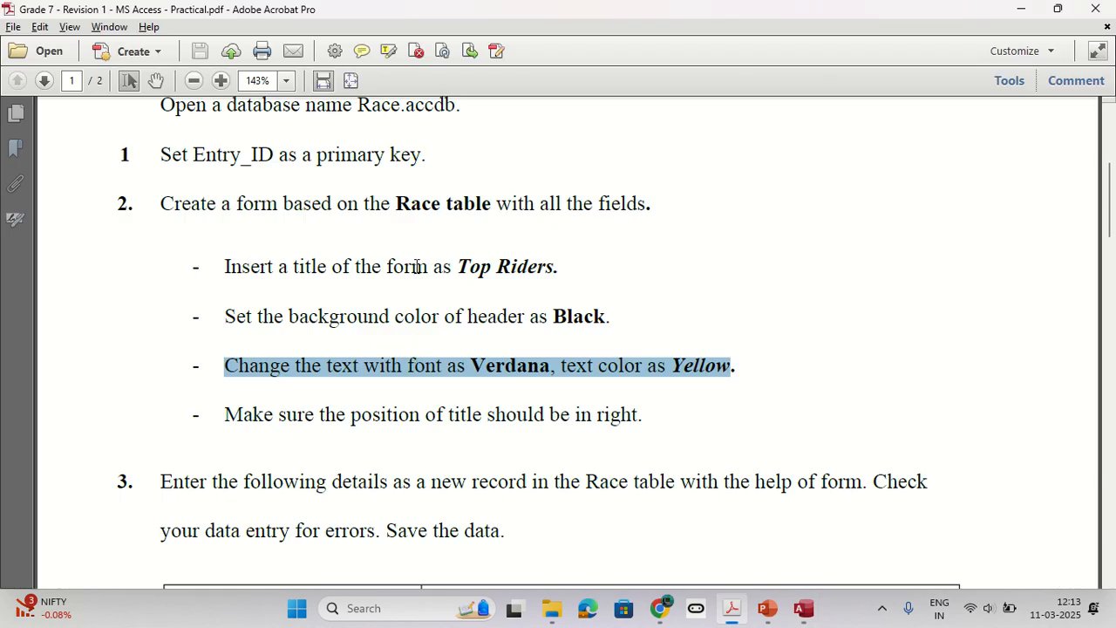
pyautogui.doubleClick(702, 368)
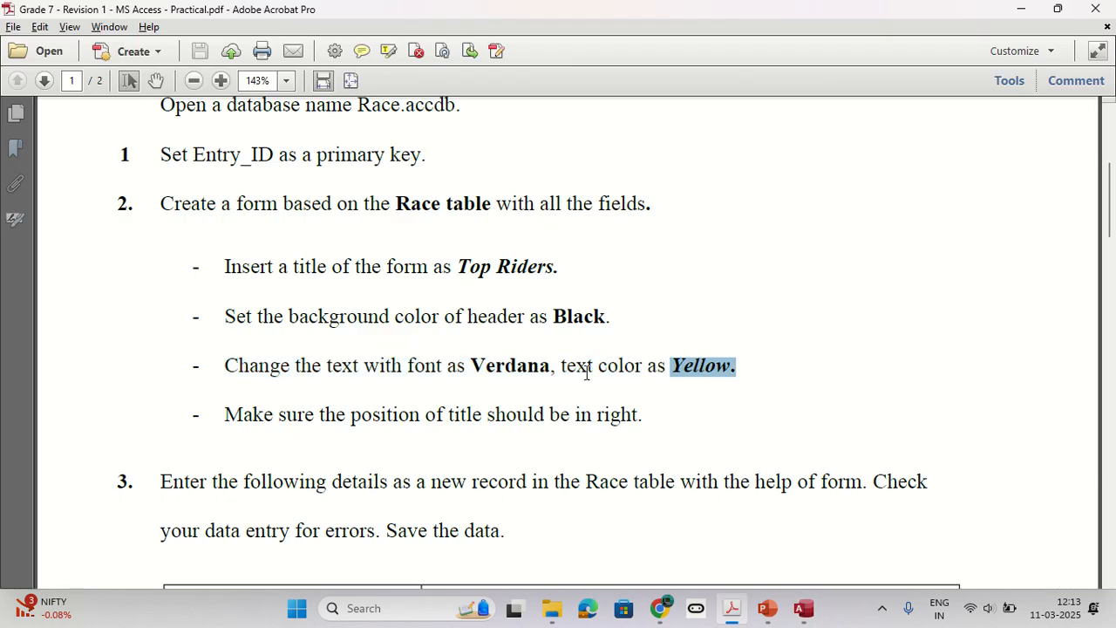
pyautogui.click(516, 368)
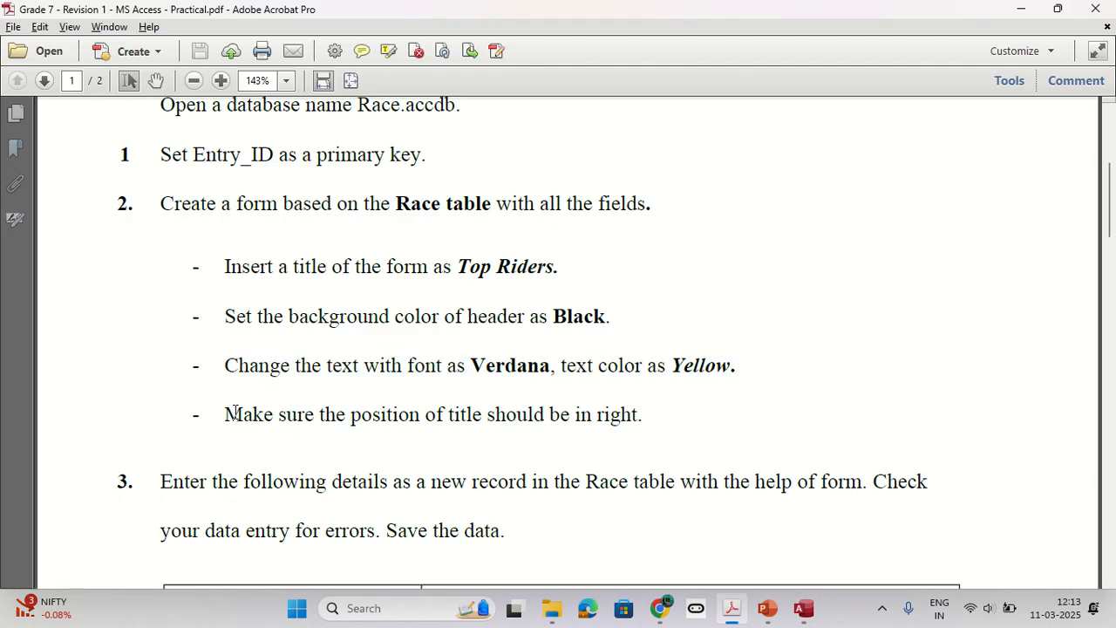
pyautogui.moveTo(229, 414); pyautogui.dragTo(619, 424)
pyautogui.doubleClick(618, 416)
# Step: Return to Access and move the Top Riders title to the right end of the form header
pyautogui.hotkey('alt', 'Tab')
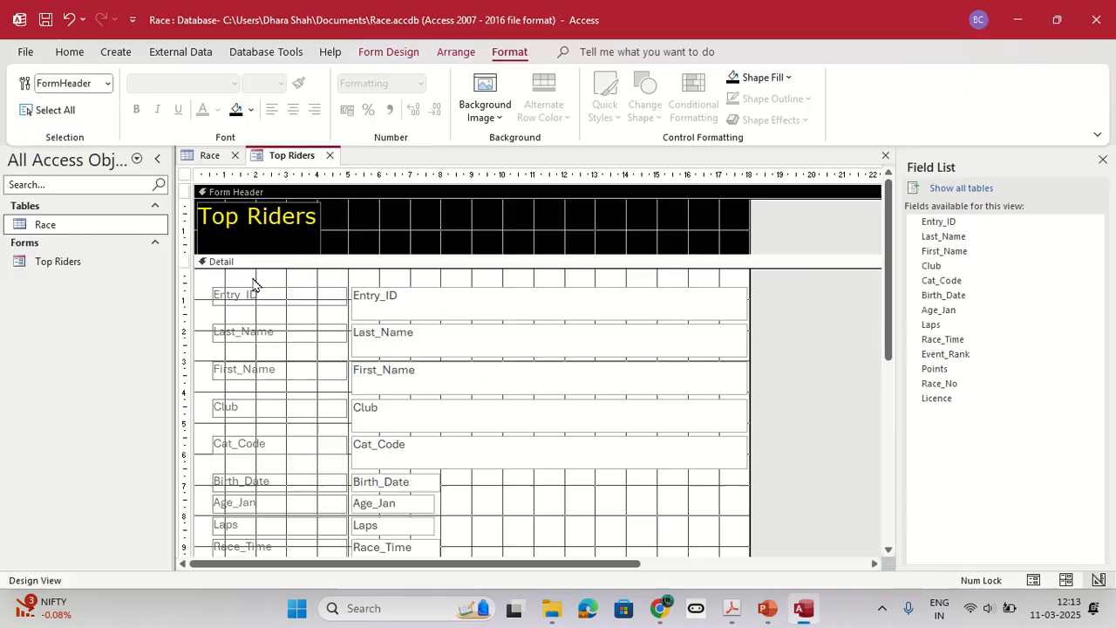
pyautogui.click(258, 228)
pyautogui.moveTo(266, 203); pyautogui.dragTo(691, 199)
pyautogui.click(521, 232)
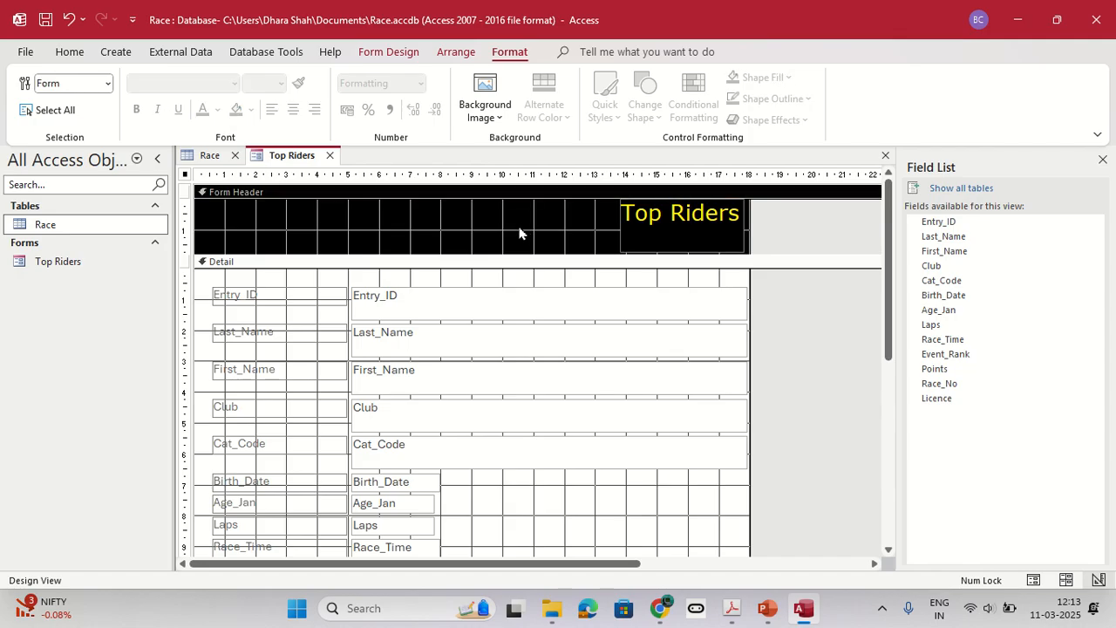
# Step: Read task 3 in the worksheet PDF in Acrobat for the new Race record details
pyautogui.hotkey('alt', 'Tab')
pyautogui.hotkey('alt', 'Tab')
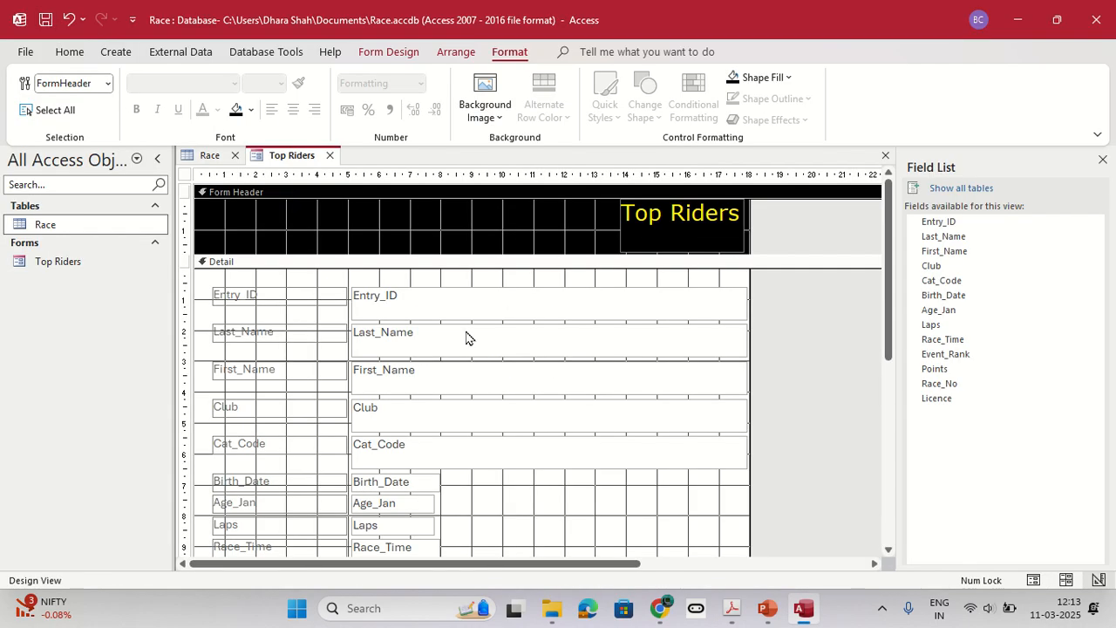
pyautogui.hotkey('alt', 'Tab')
pyautogui.scroll(-1, 469, 349)
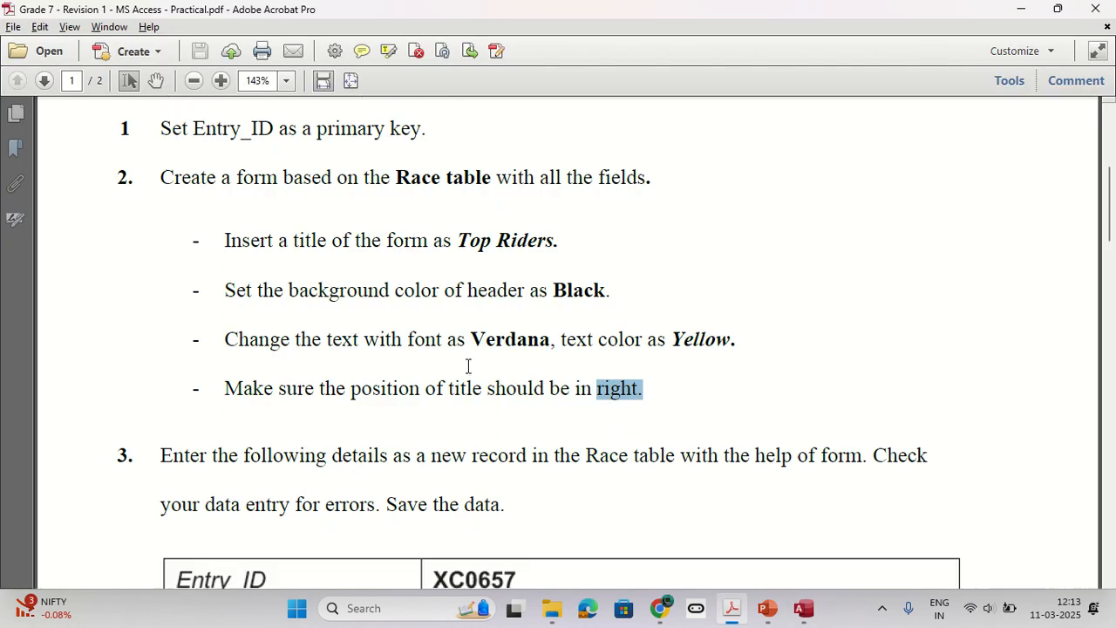
pyautogui.scroll(-5, 469, 367)
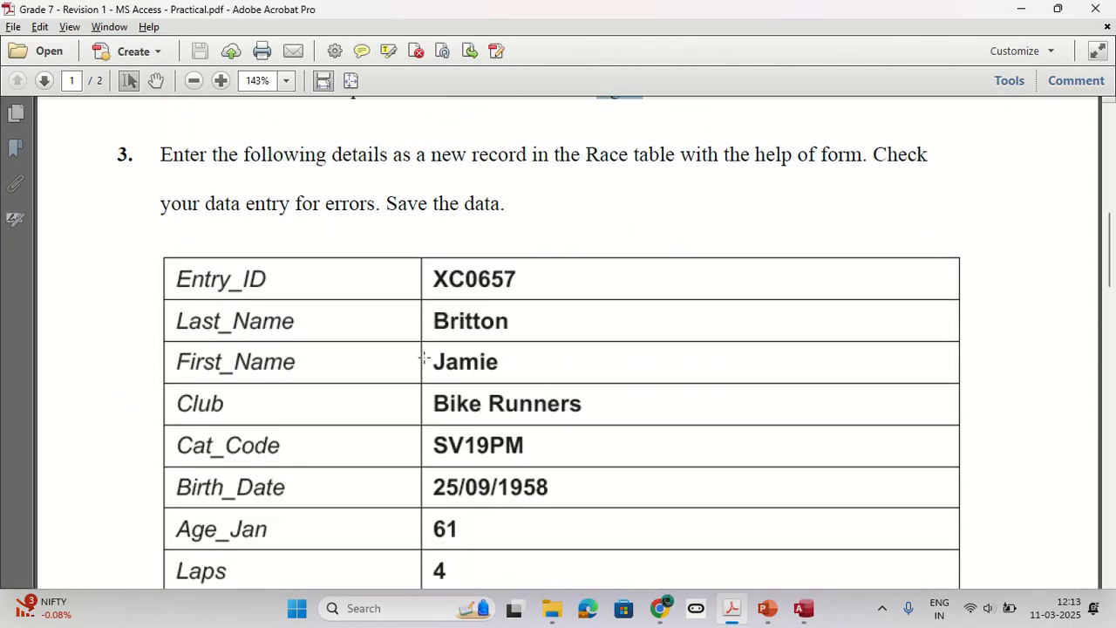
pyautogui.moveTo(157, 156); pyautogui.dragTo(926, 170)
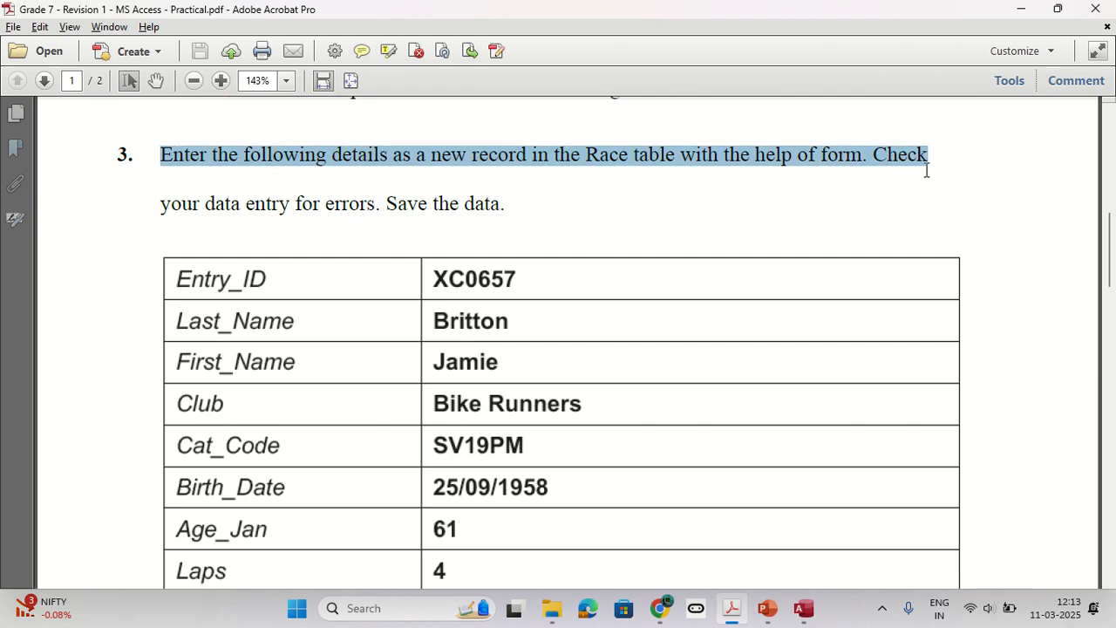
# Step: Return to Access and try to show the Top Riders form in Form View
pyautogui.hotkey('alt', 'Tab')
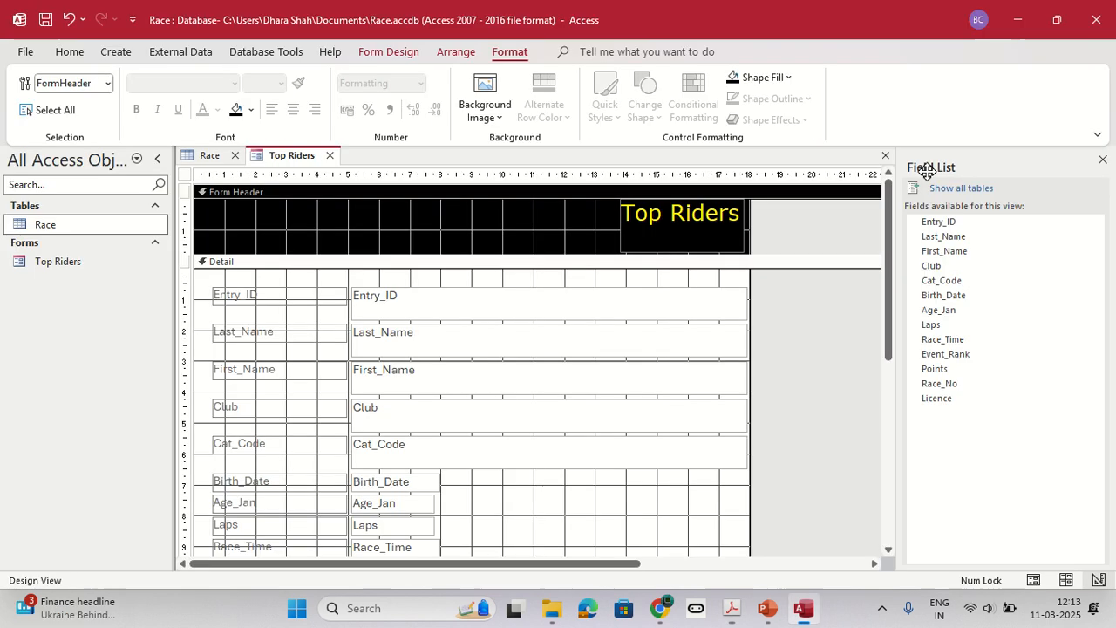
pyautogui.click(71, 53)
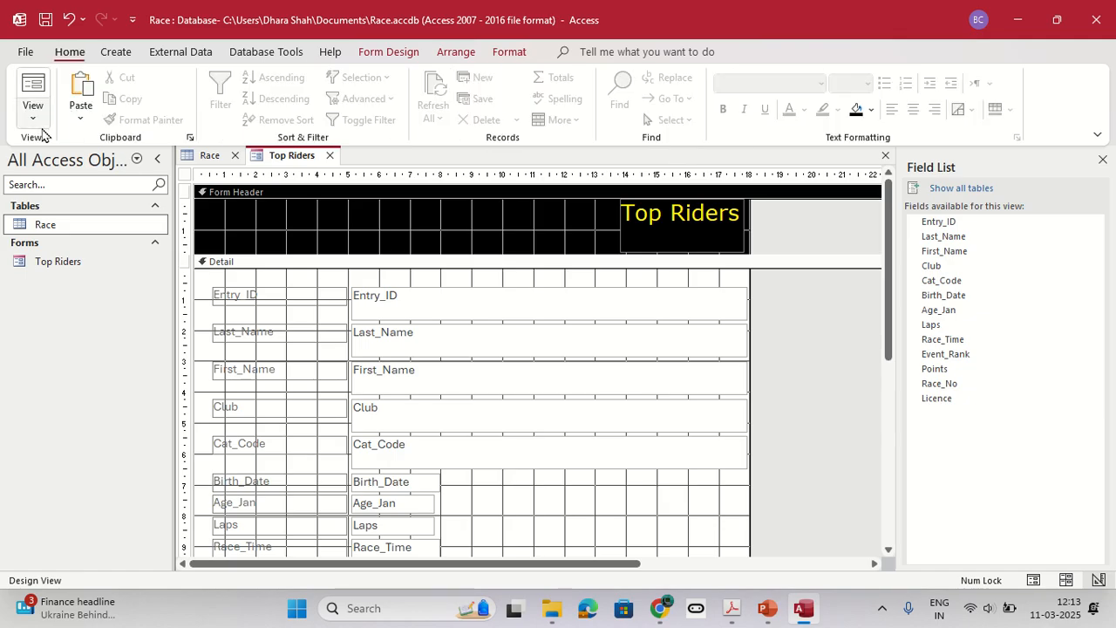
pyautogui.click(35, 118)
pyautogui.click(47, 155)
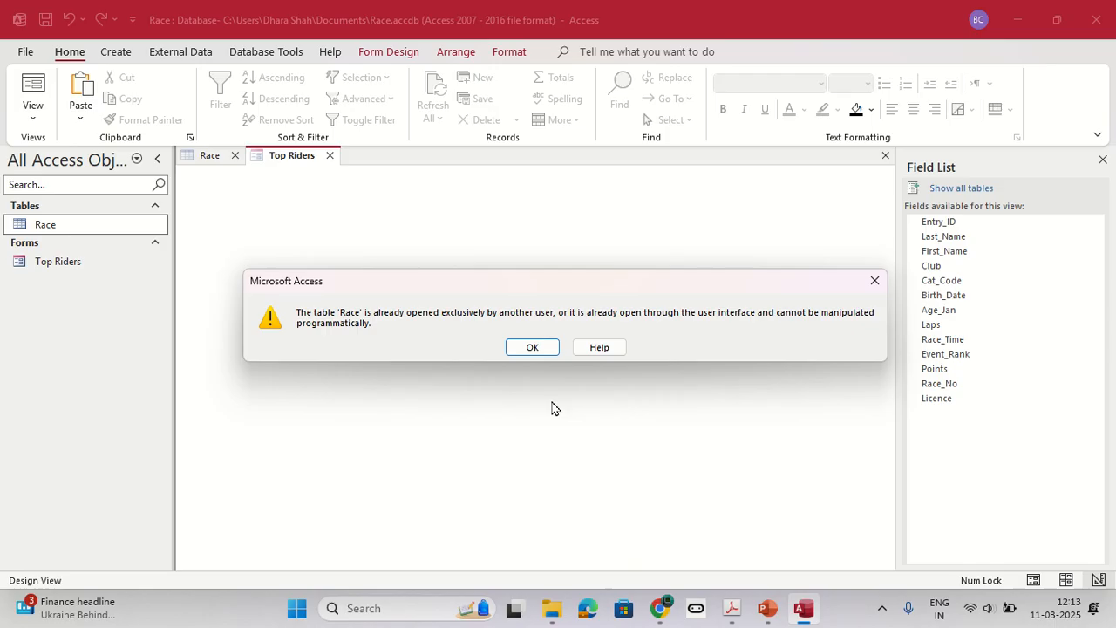
pyautogui.click(533, 348)
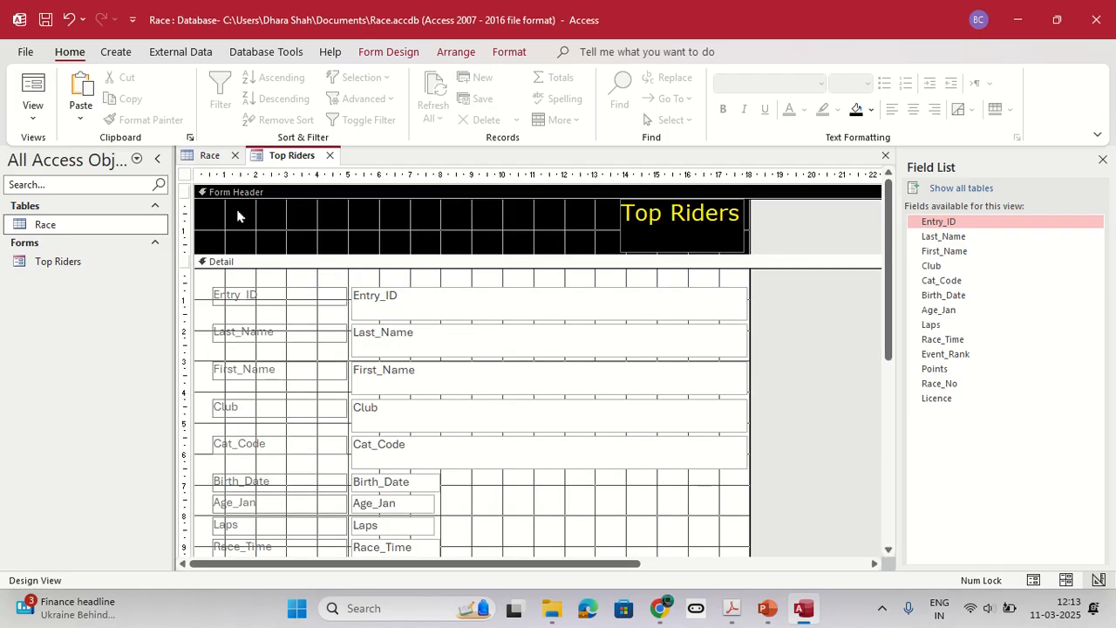
# Step: Close the Race table and show the Top Riders form in Form View
pyautogui.click(234, 155)
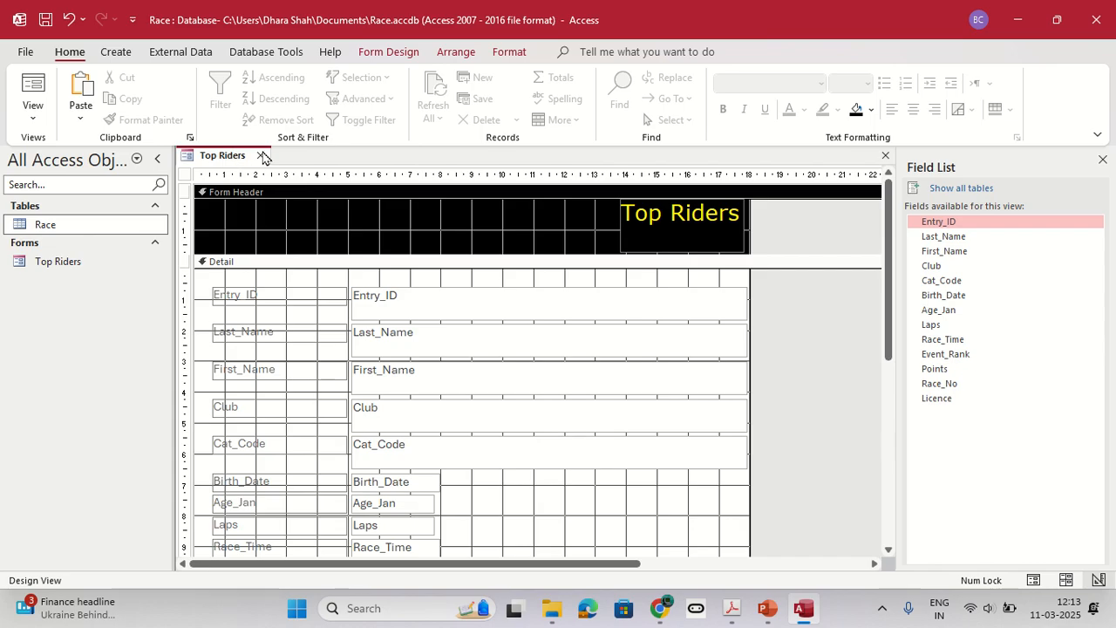
pyautogui.click(34, 114)
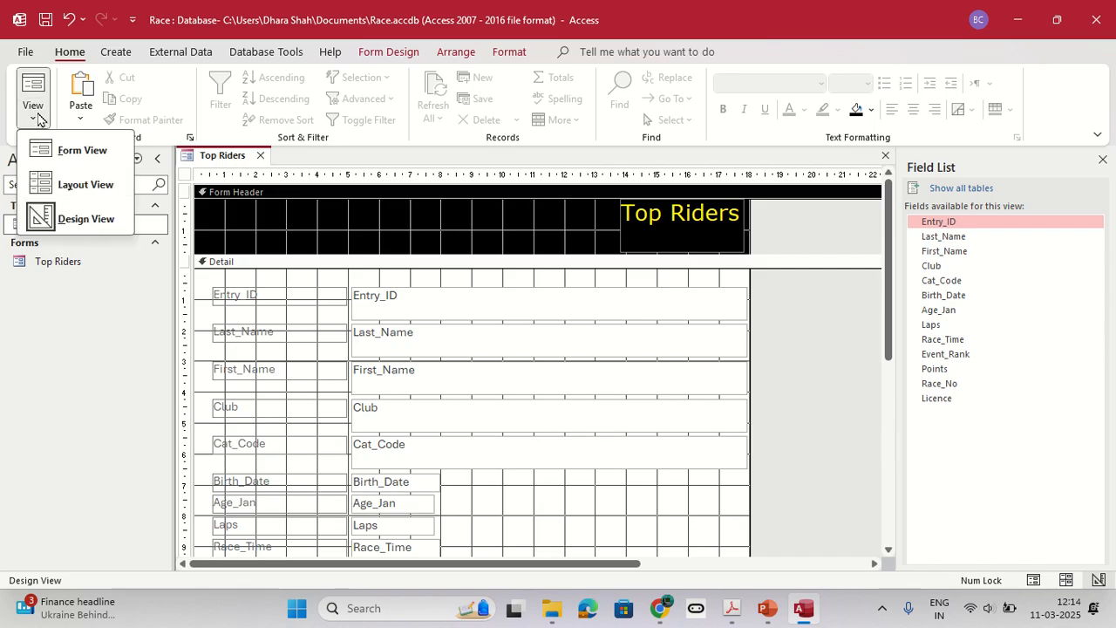
pyautogui.click(61, 155)
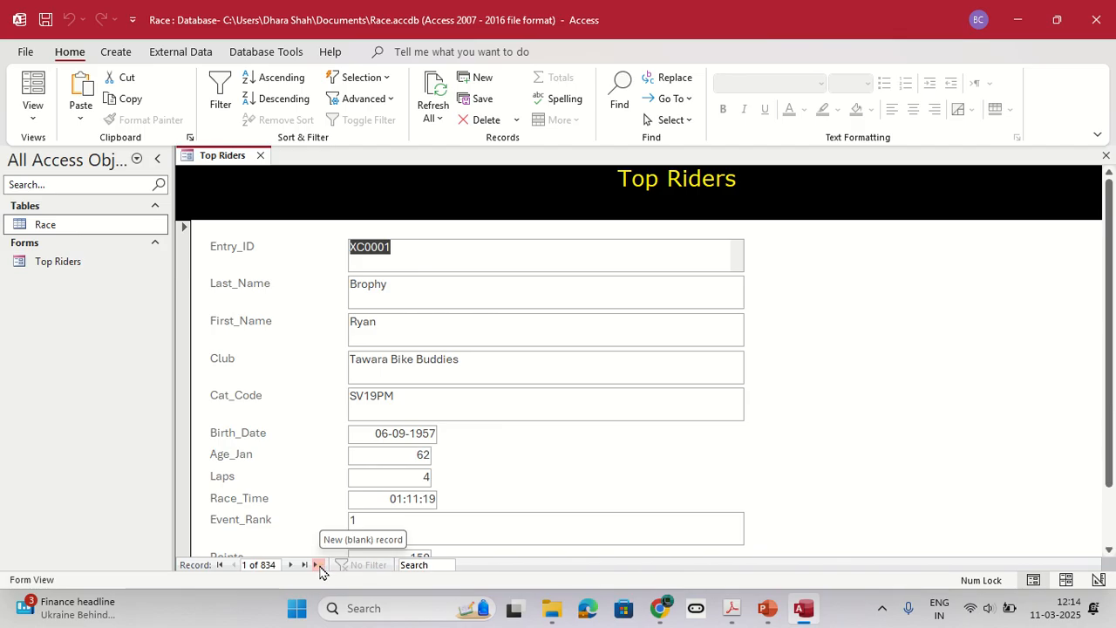
# Step: Start a new blank record in the form and set its Entry_ID to XC0657, checking the worksheet PDF in Acrobat
pyautogui.click(318, 565)
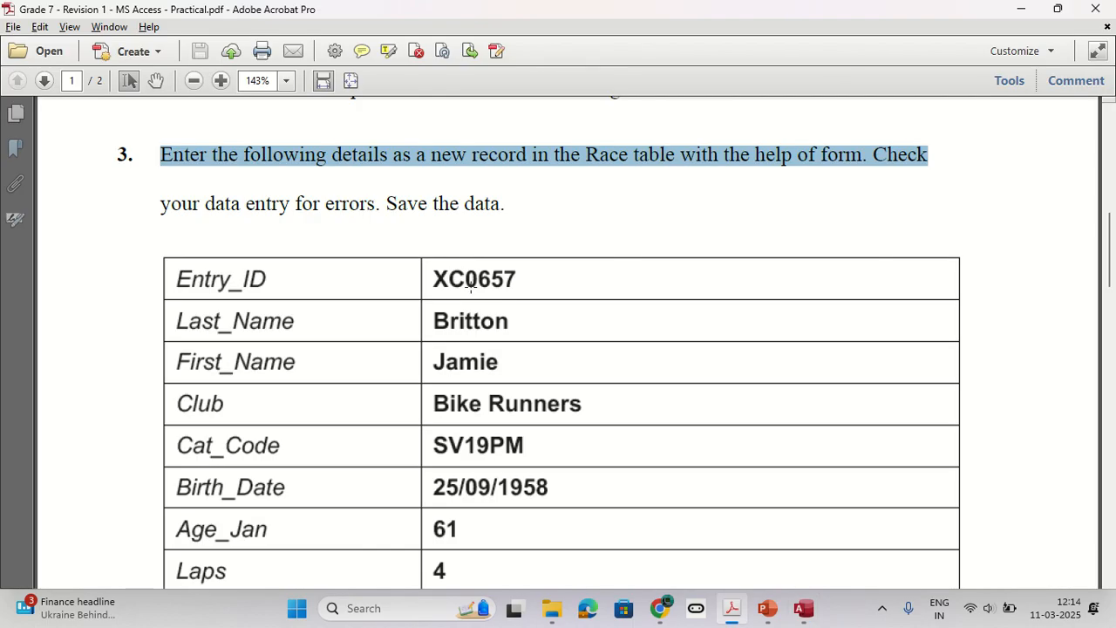
pyautogui.hotkey('alt', 'Tab')
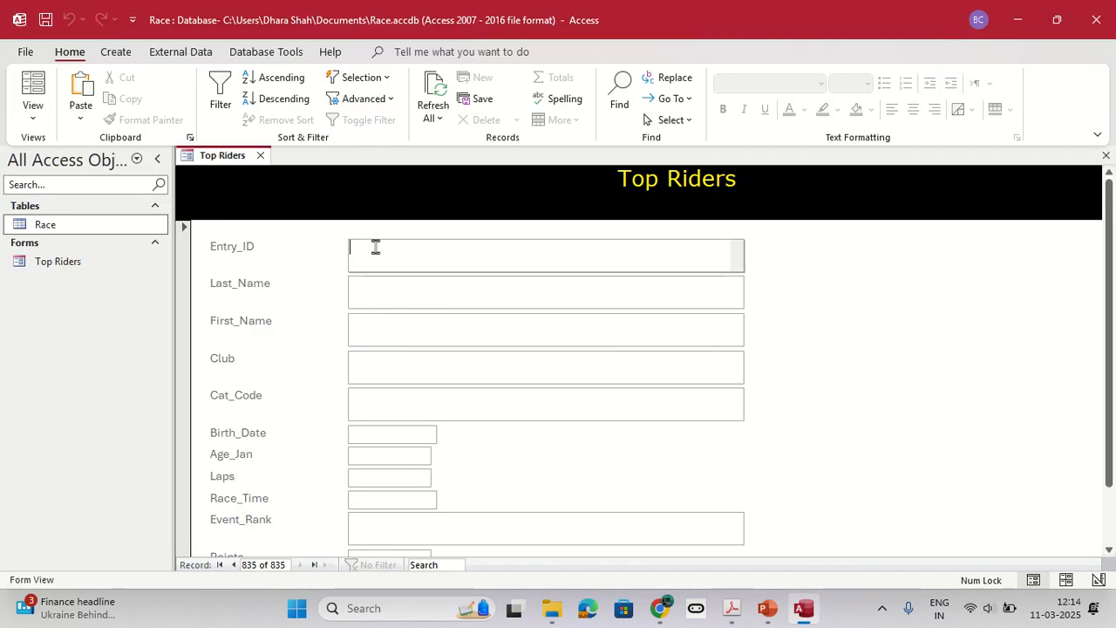
pyautogui.write('XC')
pyautogui.hotkey('alt', 'Tab')
pyautogui.hotkey('alt', 'Tab')
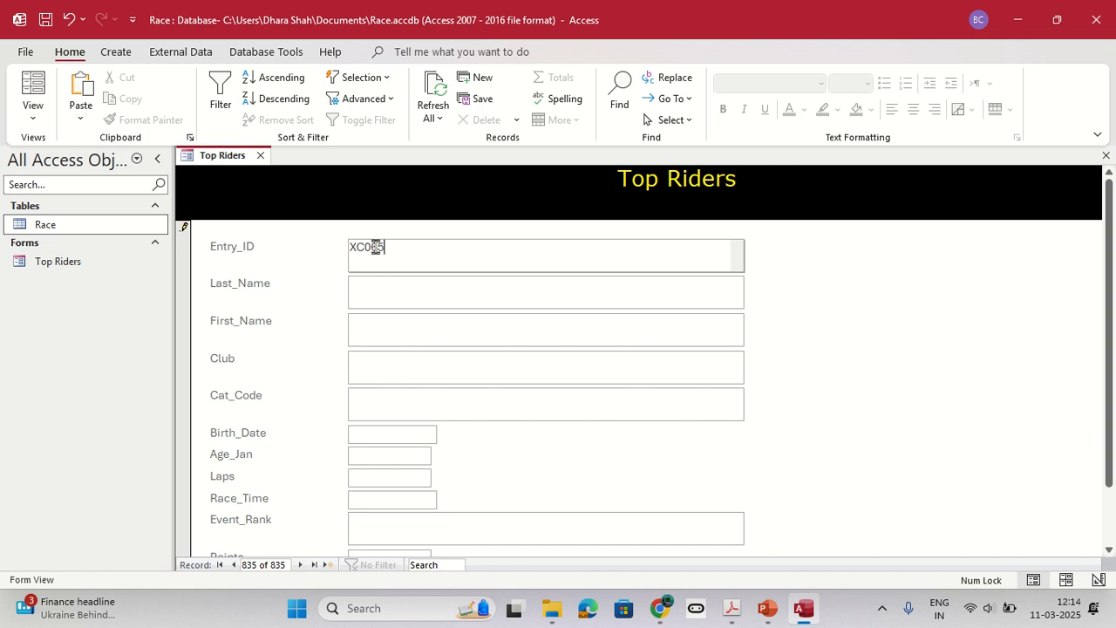
pyautogui.write('C0657')
pyautogui.hotkey('alt', 'Tab')
pyautogui.hotkey('alt', 'Tab')
# Step: Fill in the new record's Last_Name with the rider's last name given in the worksheet
pyautogui.click(401, 295)
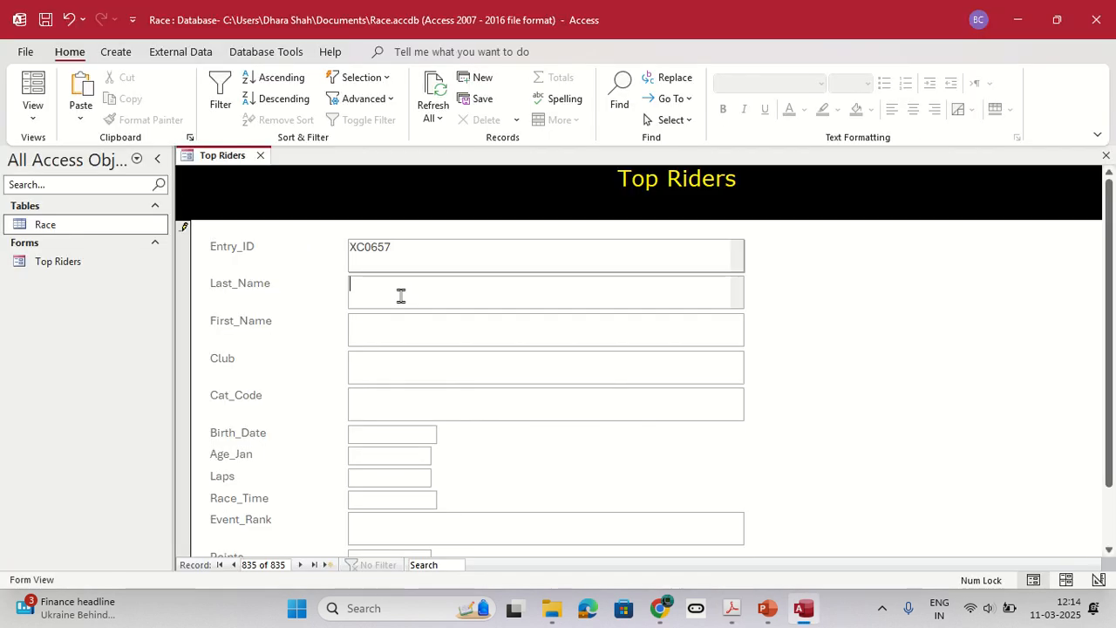
pyautogui.write('B')
pyautogui.write('itton')
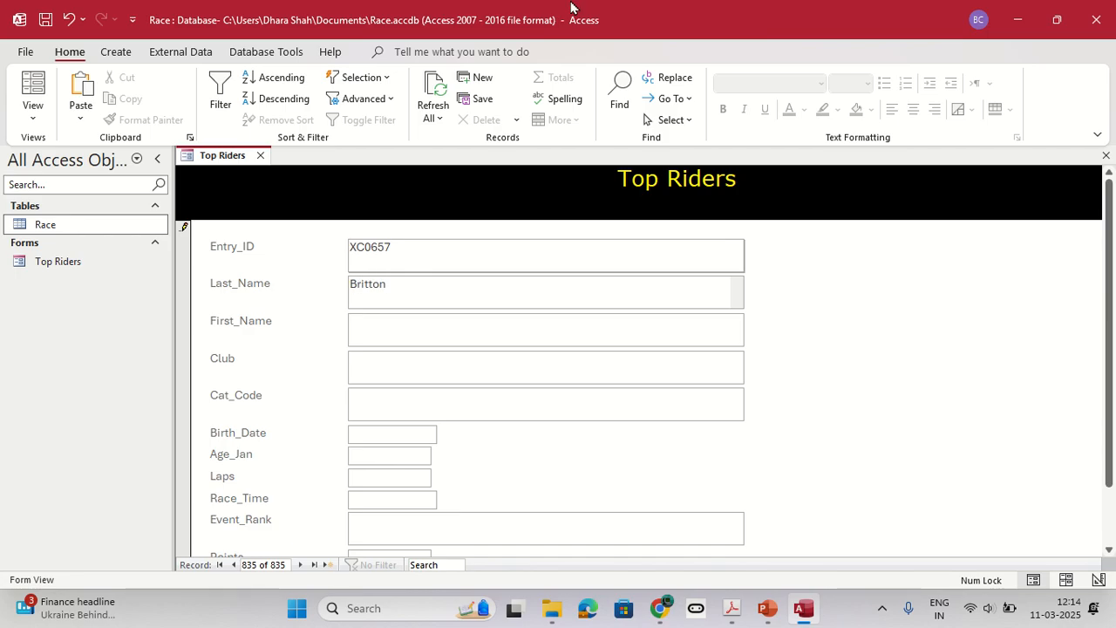
pyautogui.moveTo(571, 7)
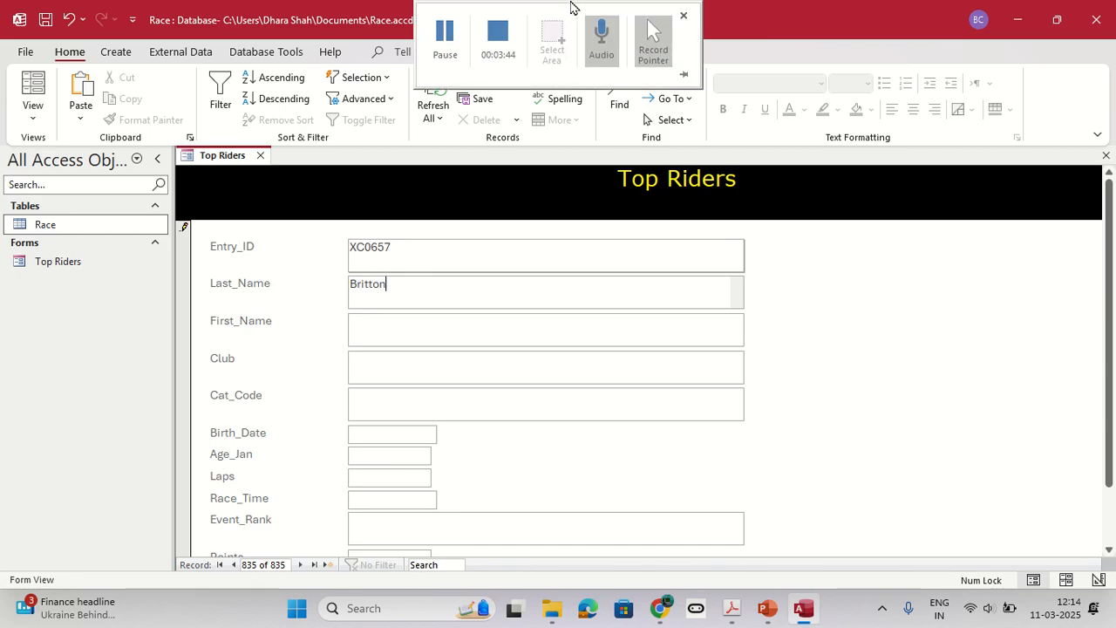
pyautogui.click(444, 33)
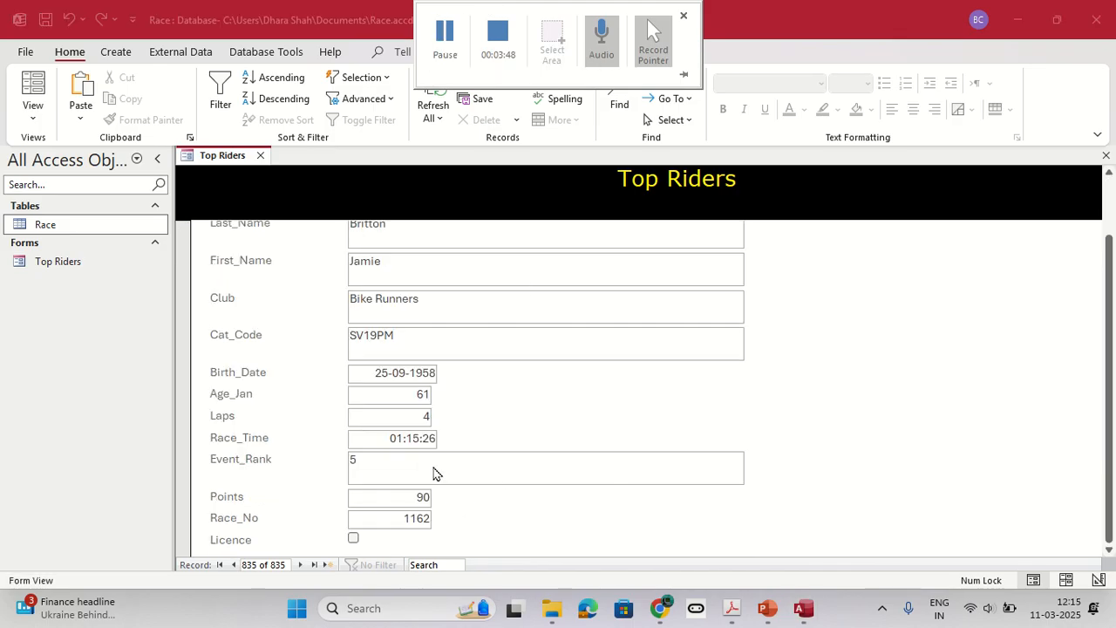
pyautogui.moveTo(648, 7)
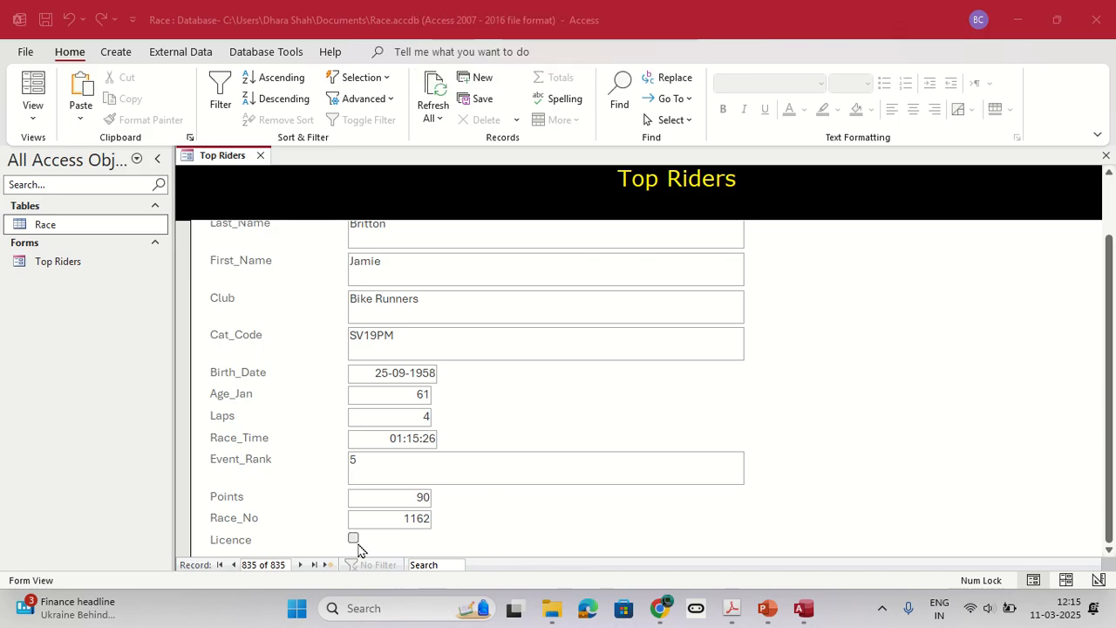
# Step: Check the Licence value in the worksheet PDF in Acrobat, tick Licence in the Access form, and advance to a new blank record
pyautogui.hotkey('alt', 'Tab')
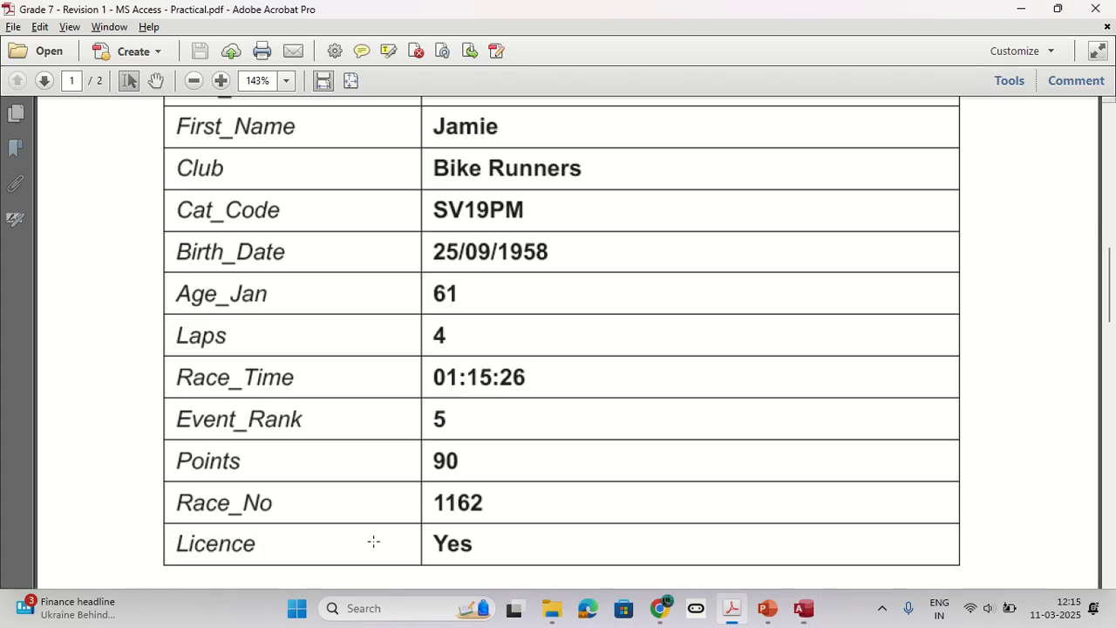
pyautogui.hotkey('alt', 'Tab')
pyautogui.click(354, 539)
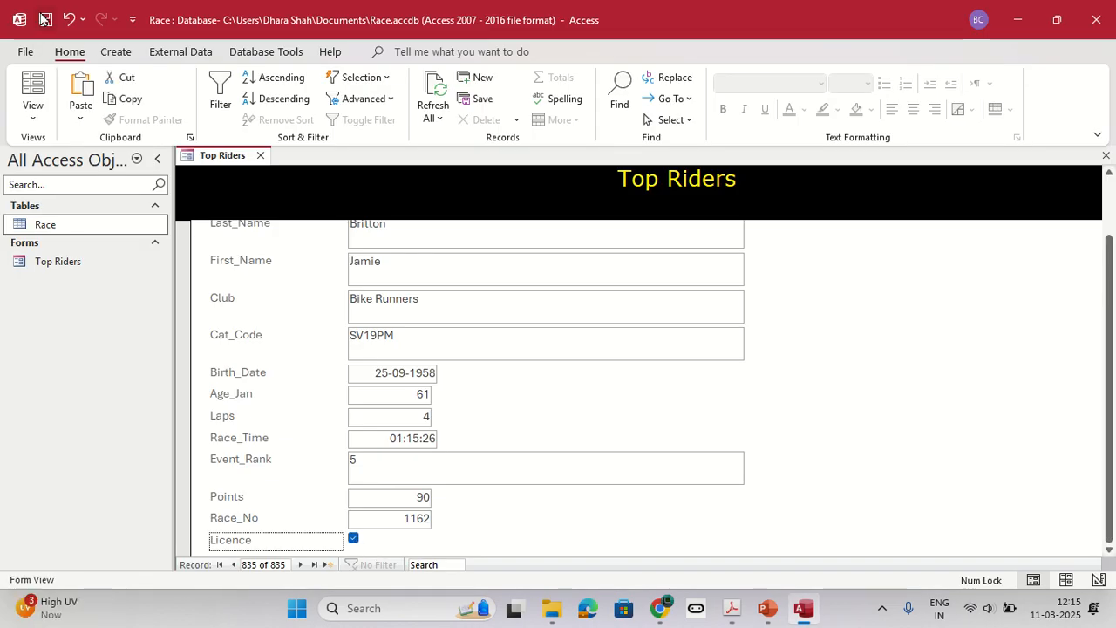
pyautogui.click(327, 565)
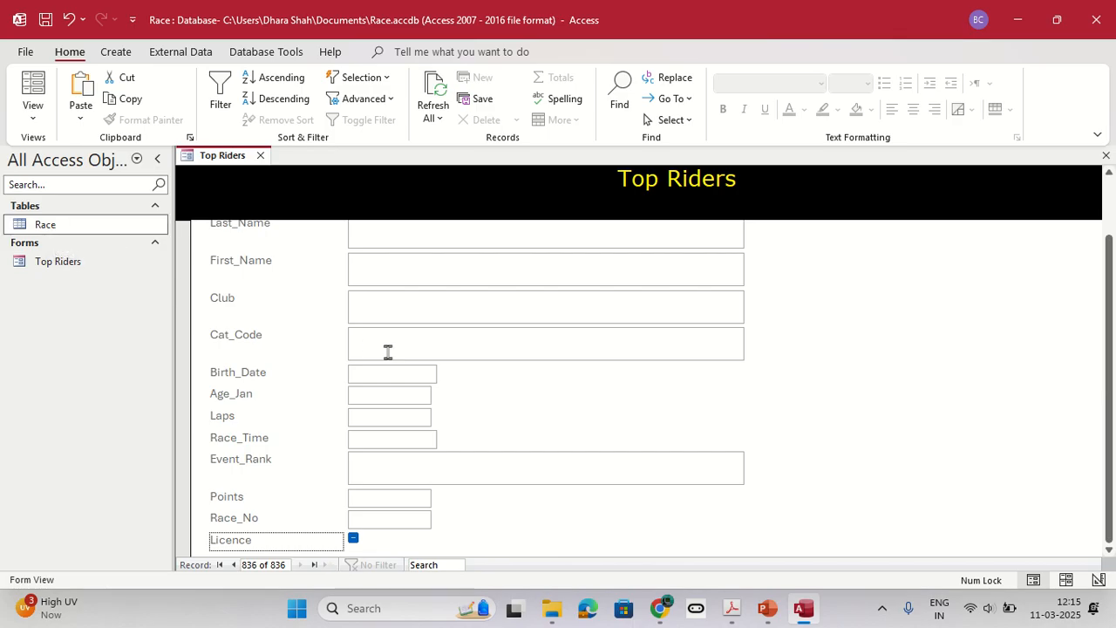
# Step: Read the query requirements in task 4 of the worksheet PDF in Acrobat
pyautogui.hotkey('alt', 'Tab')
pyautogui.scroll(3, 406, 468)
pyautogui.scroll(2, 407, 468)
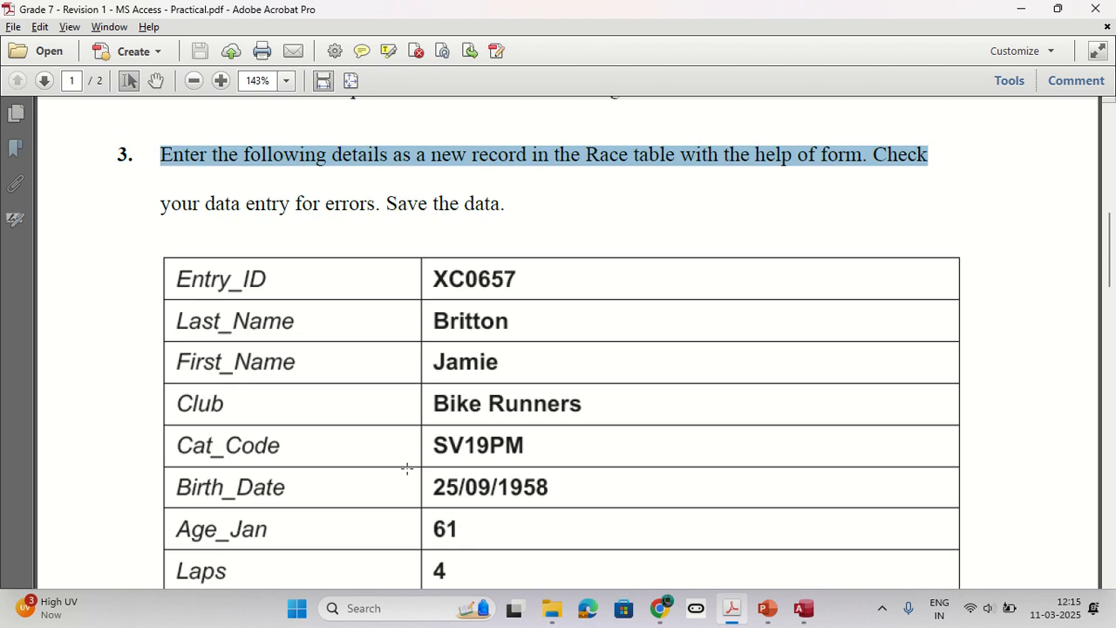
pyautogui.scroll(-10, 406, 468)
pyautogui.scroll(-5, 406, 468)
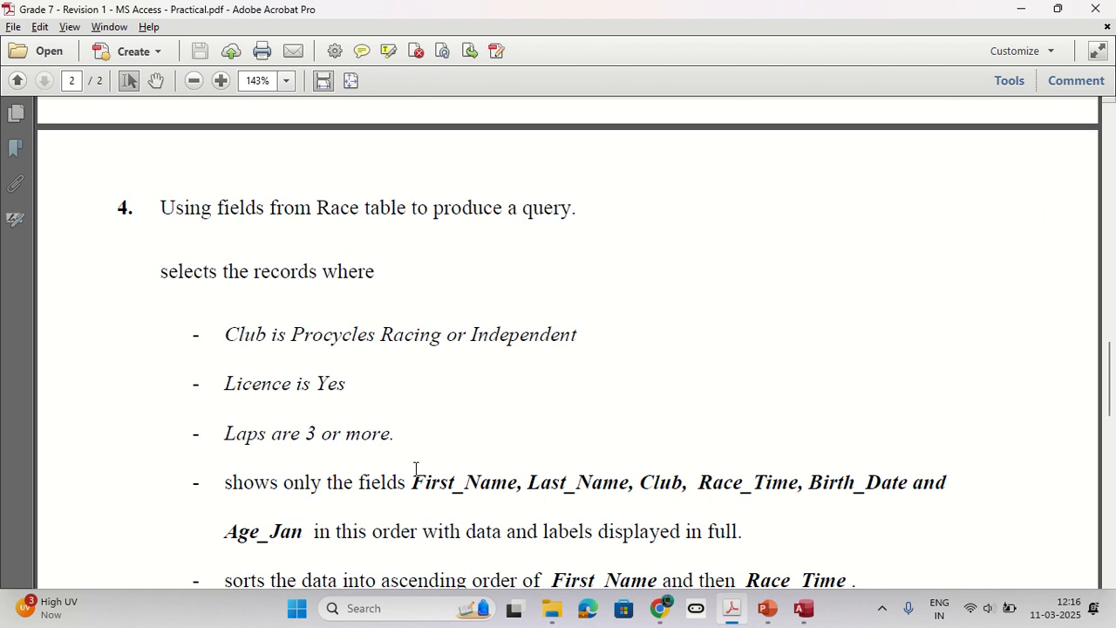
# Step: Return to Access and start a Simple Query Wizard query based on the Race table
pyautogui.hotkey('alt', 'Tab')
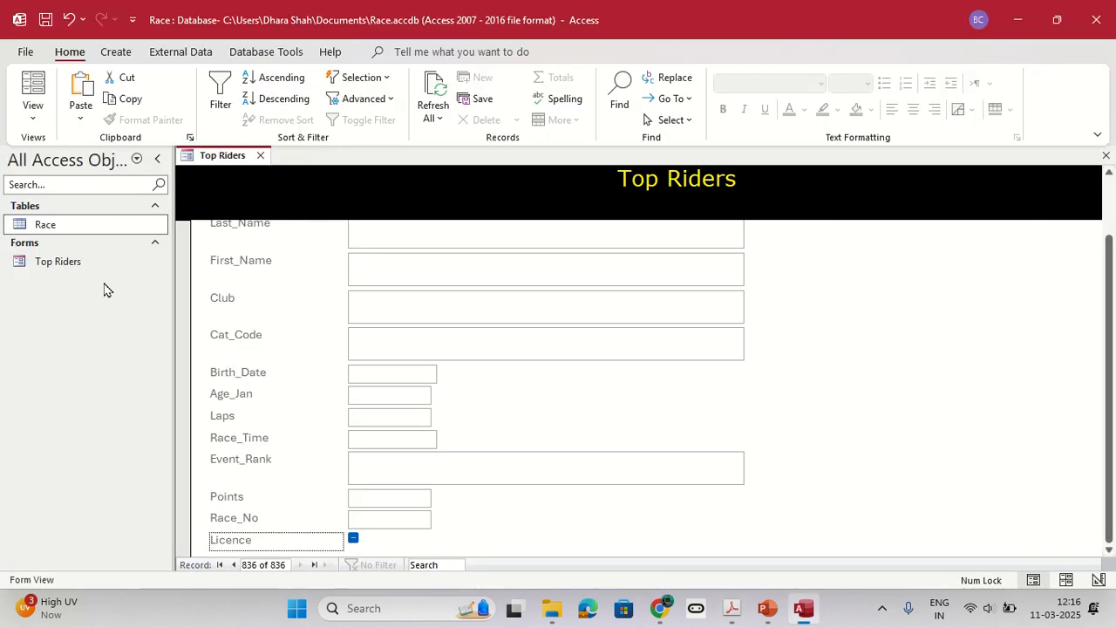
pyautogui.click(26, 228)
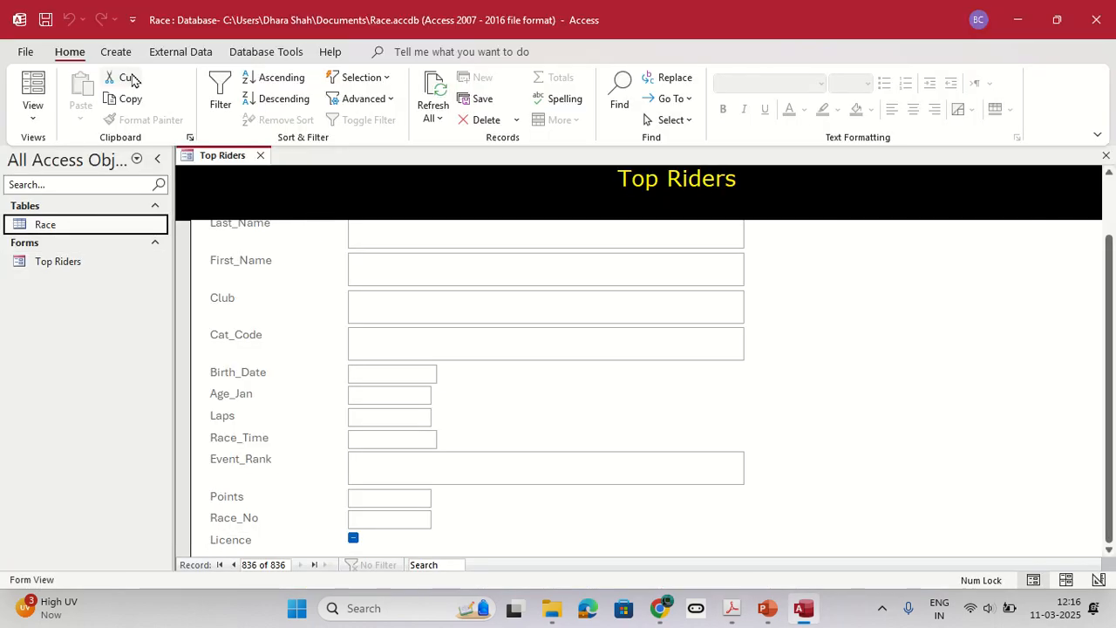
pyautogui.click(116, 51)
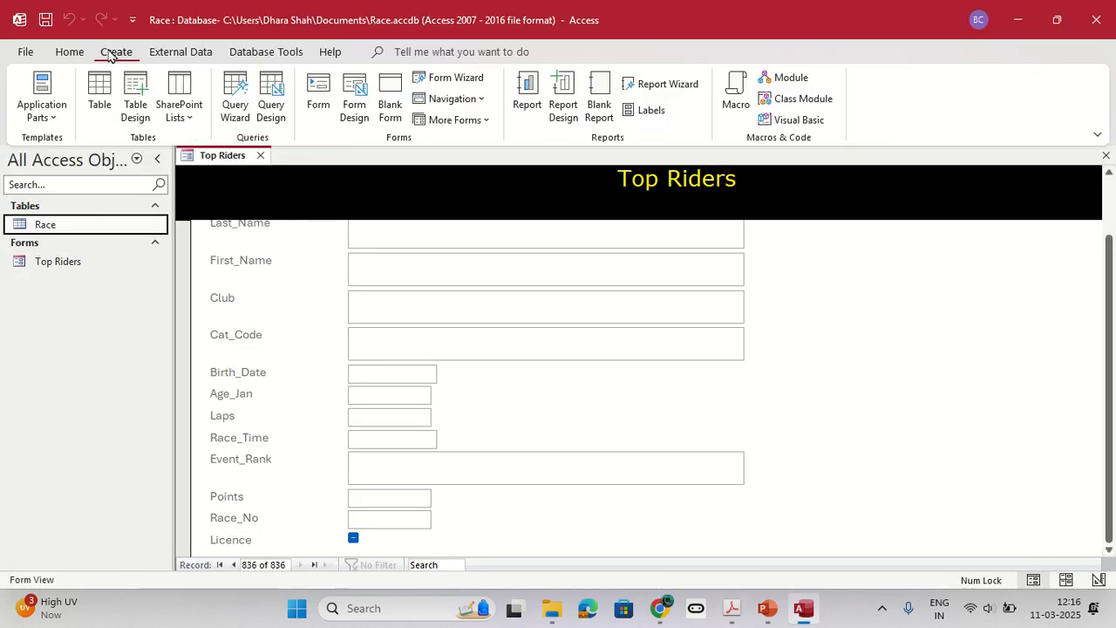
pyautogui.click(238, 100)
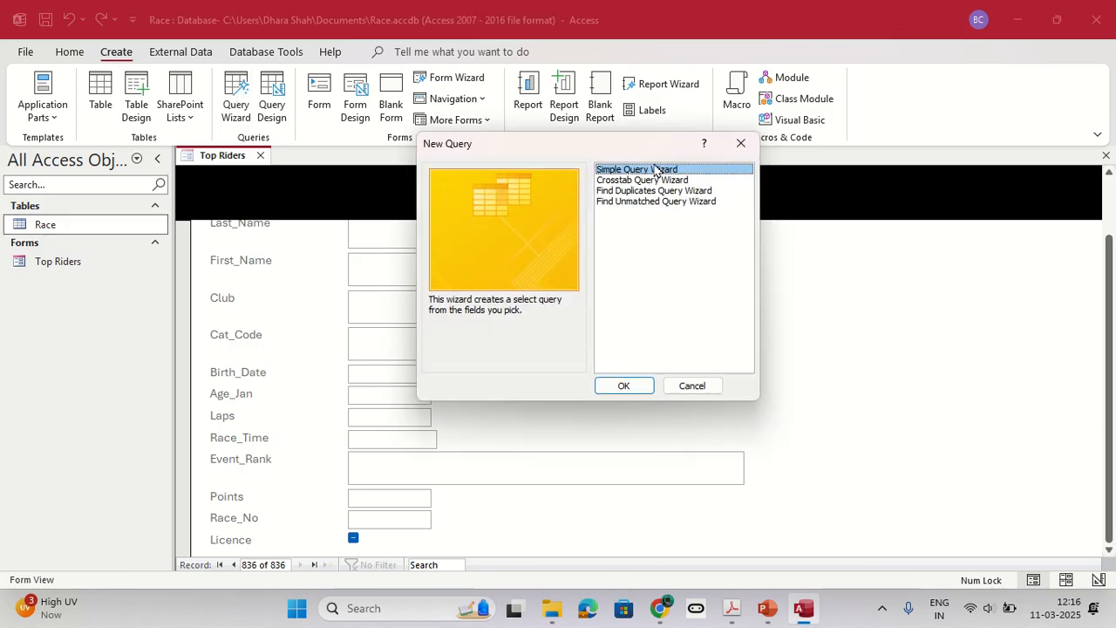
pyautogui.click(630, 389)
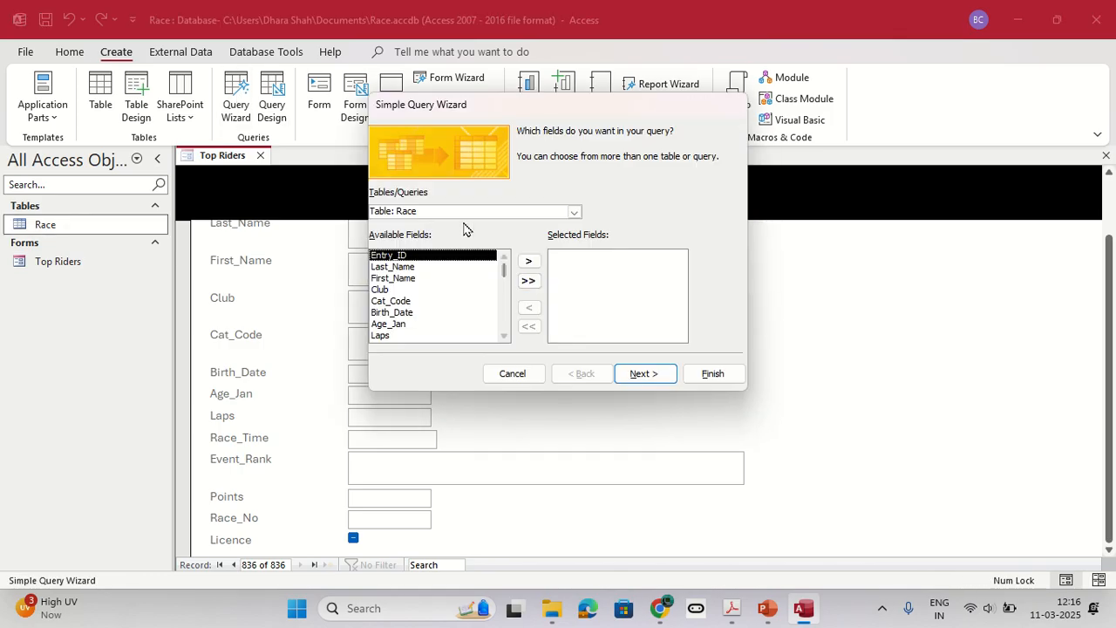
pyautogui.click(428, 210)
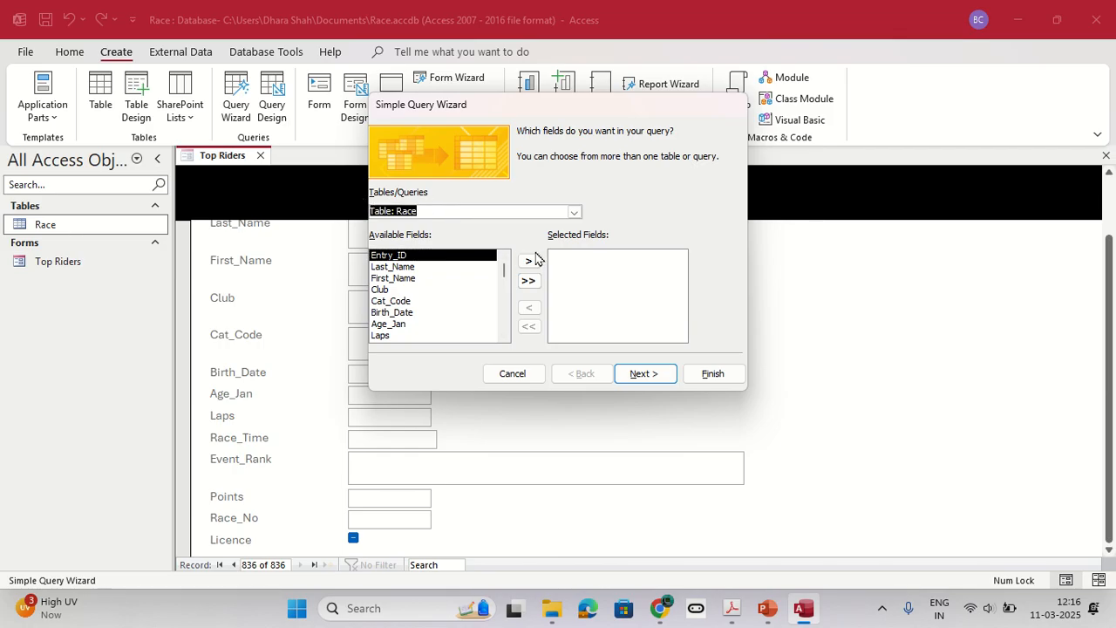
# Step: Check the required field order in the worksheet PDF in Acrobat, and add First_Name and Last_Name to the query in Access
pyautogui.hotkey('alt', 'Tab')
pyautogui.scroll(-3, 526, 285)
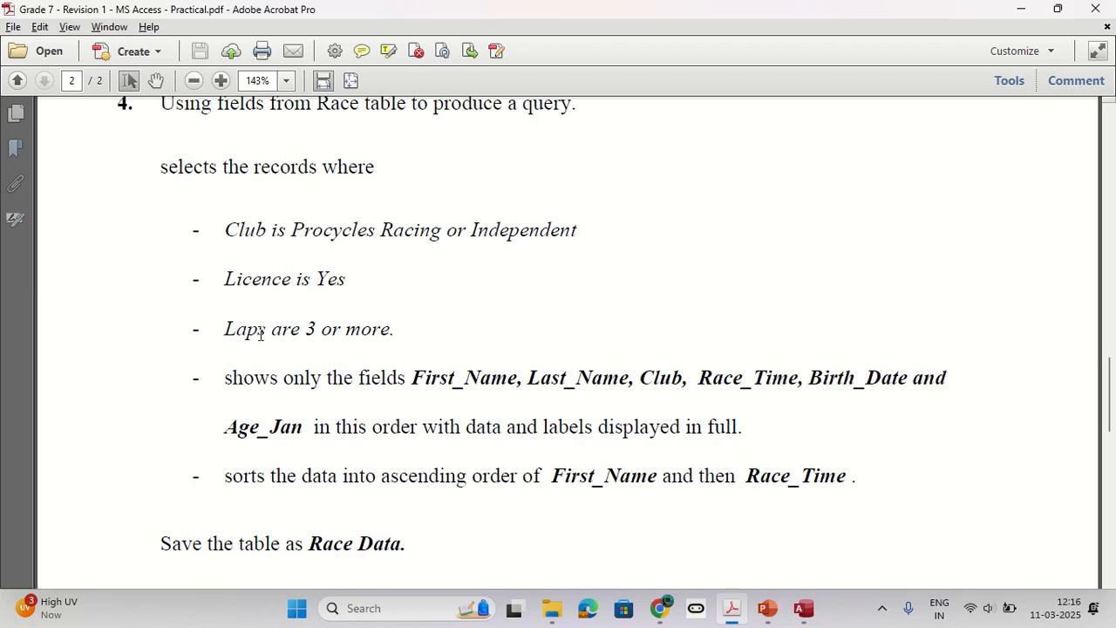
pyautogui.moveTo(416, 375); pyautogui.dragTo(530, 378)
pyautogui.hotkey('alt', 'Tab')
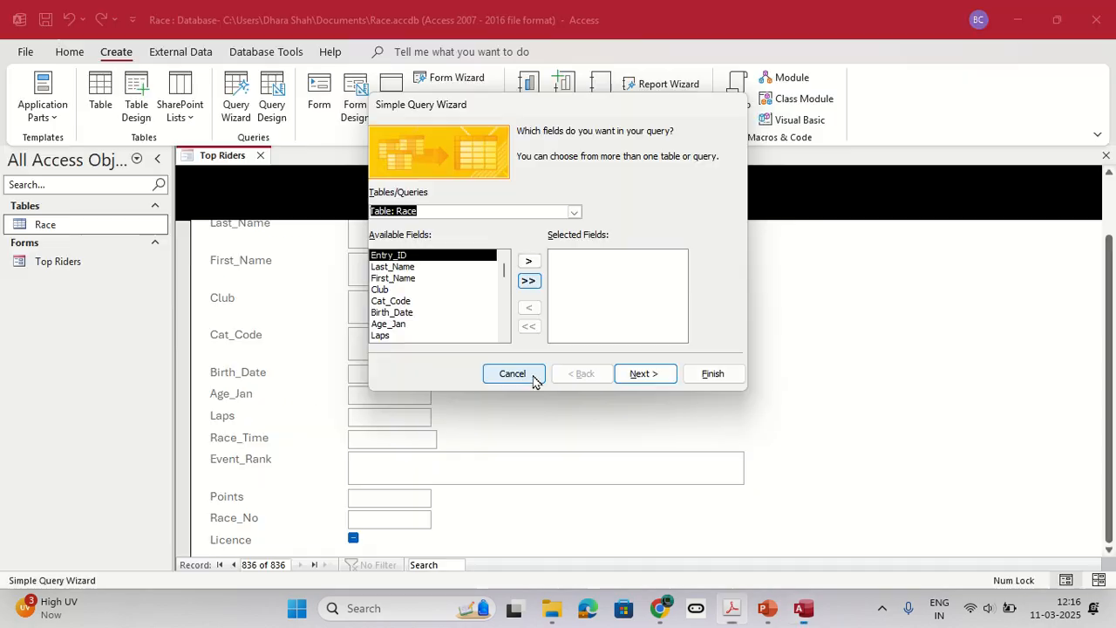
pyautogui.click(407, 277)
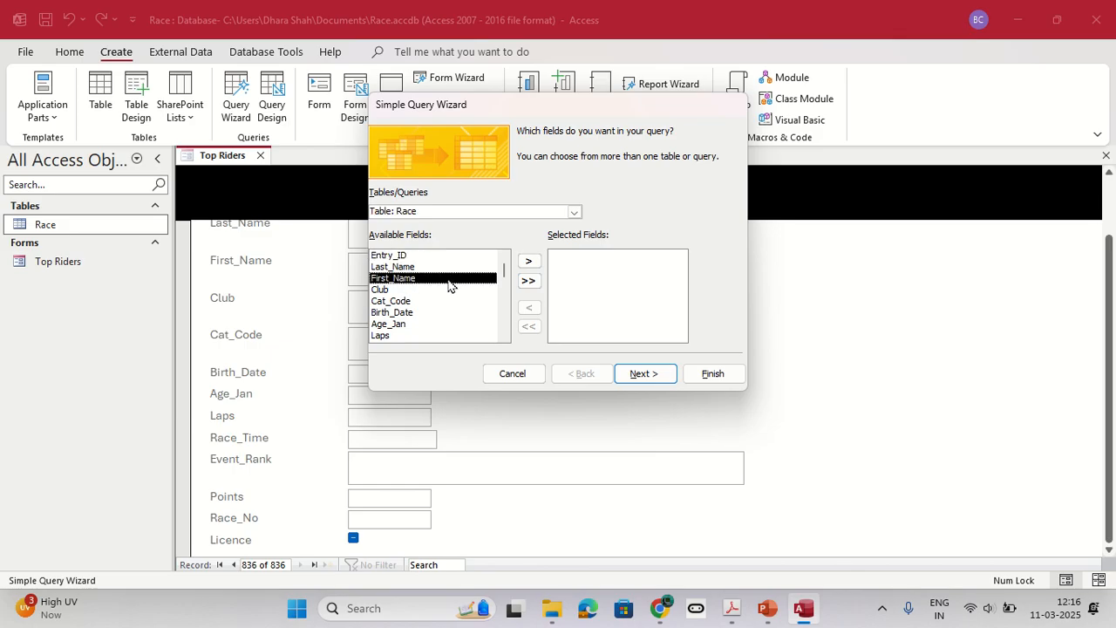
pyautogui.click(526, 261)
pyautogui.click(419, 266)
pyautogui.click(524, 262)
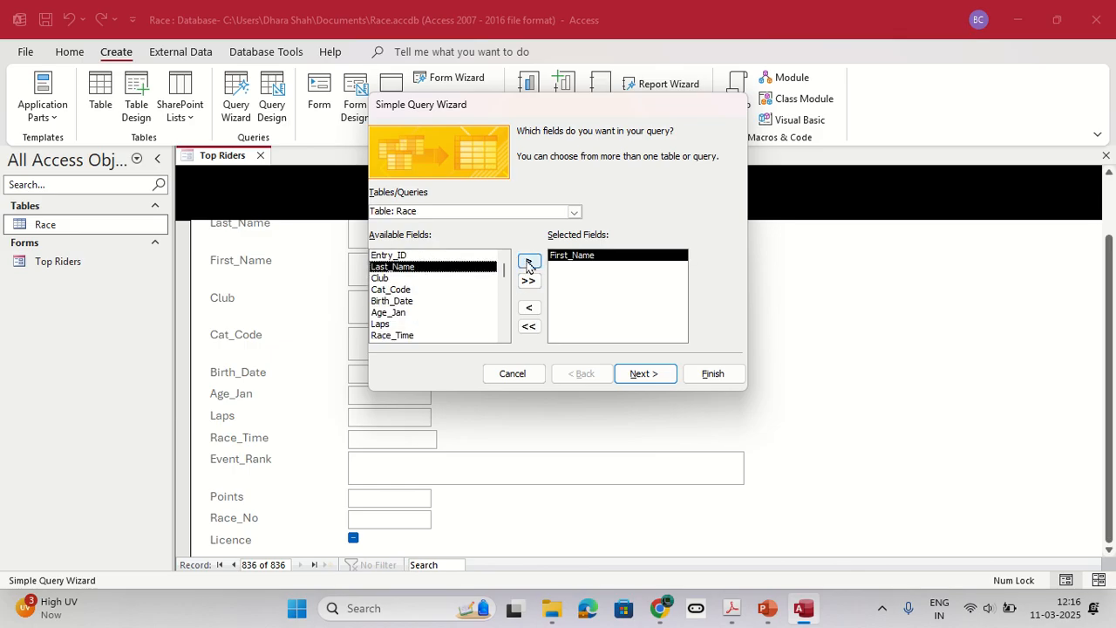
# Step: Add Club and Race_Time to the query's selected fields, checking the order against the worksheet PDF in Acrobat
pyautogui.hotkey('alt', 'Tab')
pyautogui.hotkey('alt', 'Tab')
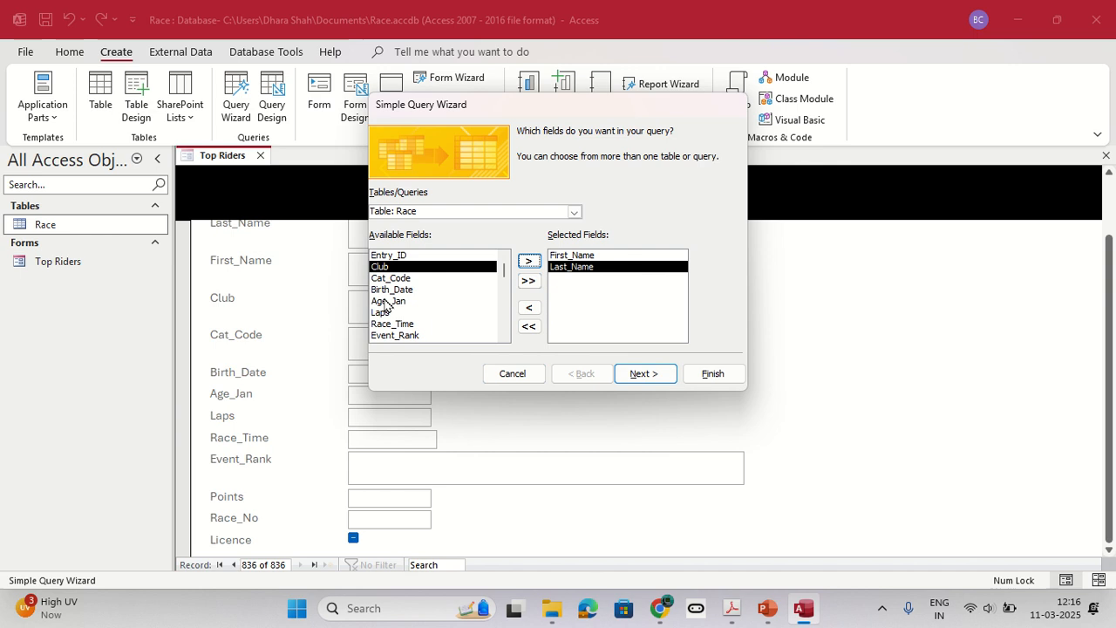
pyautogui.scroll(-1, 394, 281)
pyautogui.scroll(1, 394, 281)
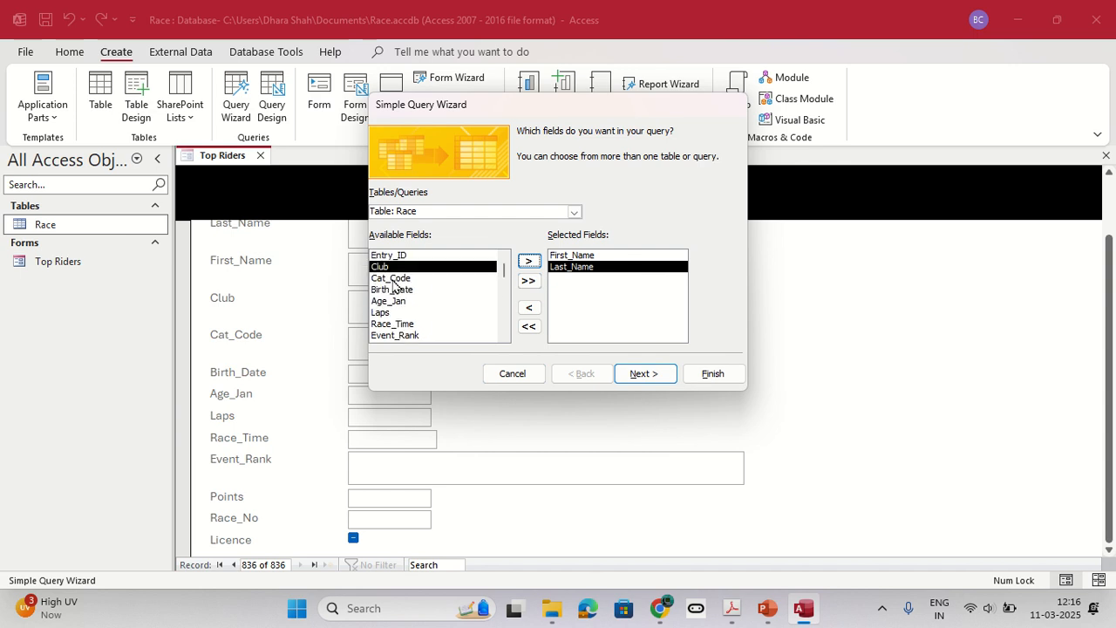
pyautogui.click(529, 262)
pyautogui.hotkey('alt', 'Tab')
pyautogui.hotkey('alt', 'Tab')
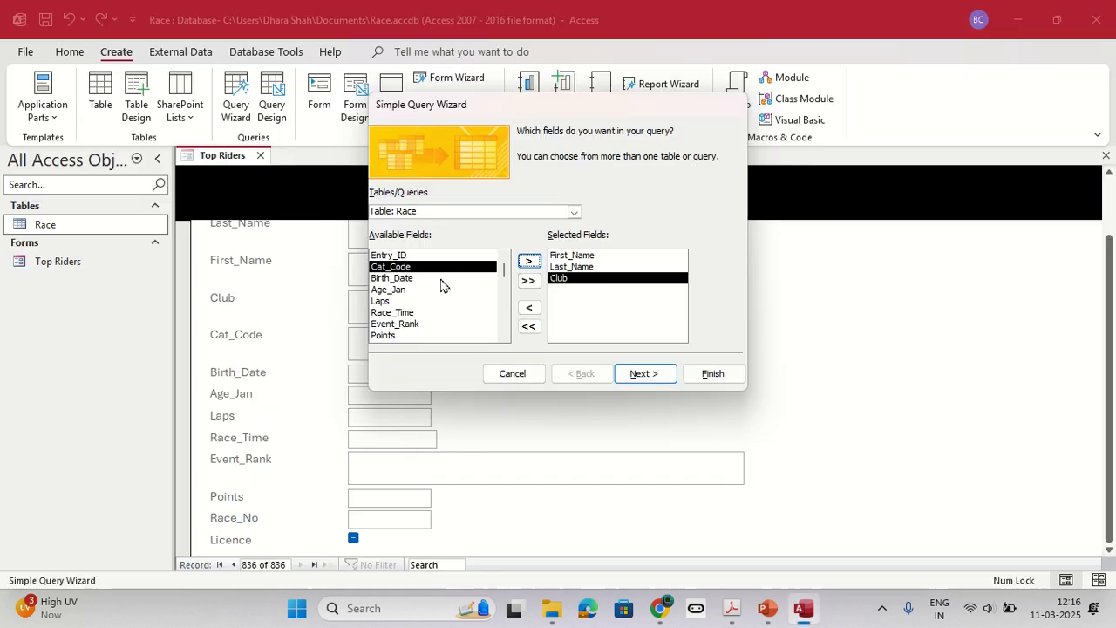
pyautogui.click(397, 313)
pyautogui.click(532, 265)
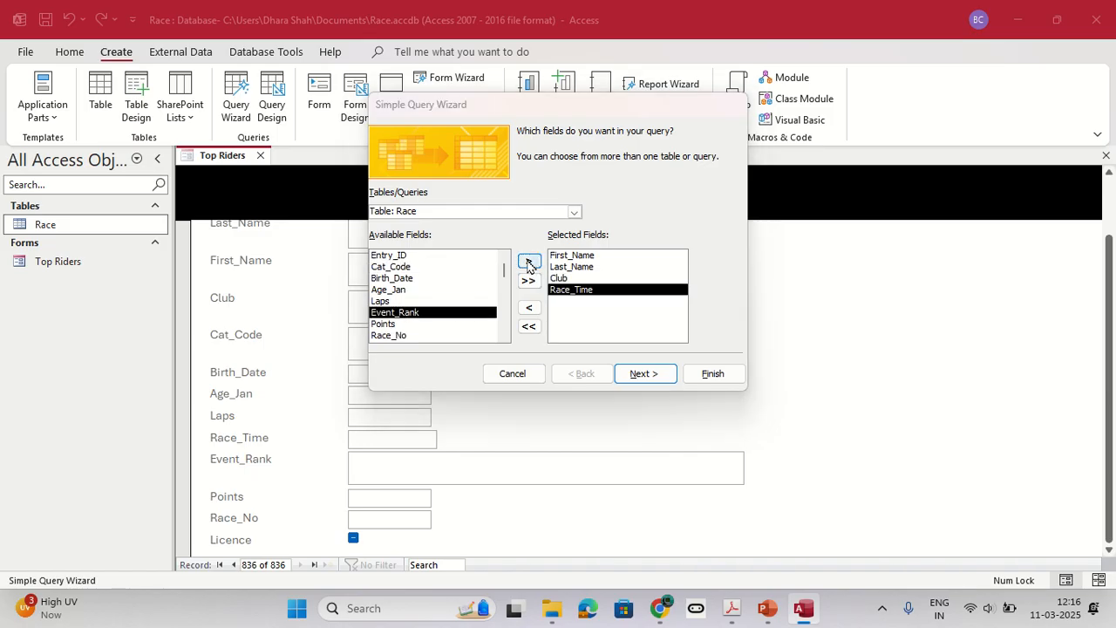
# Step: Add Birth_Date and Age_Jan to the query's selected fields, checking the order against the worksheet PDF in Acrobat
pyautogui.hotkey('alt', 'Tab')
pyautogui.hotkey('alt', 'Tab')
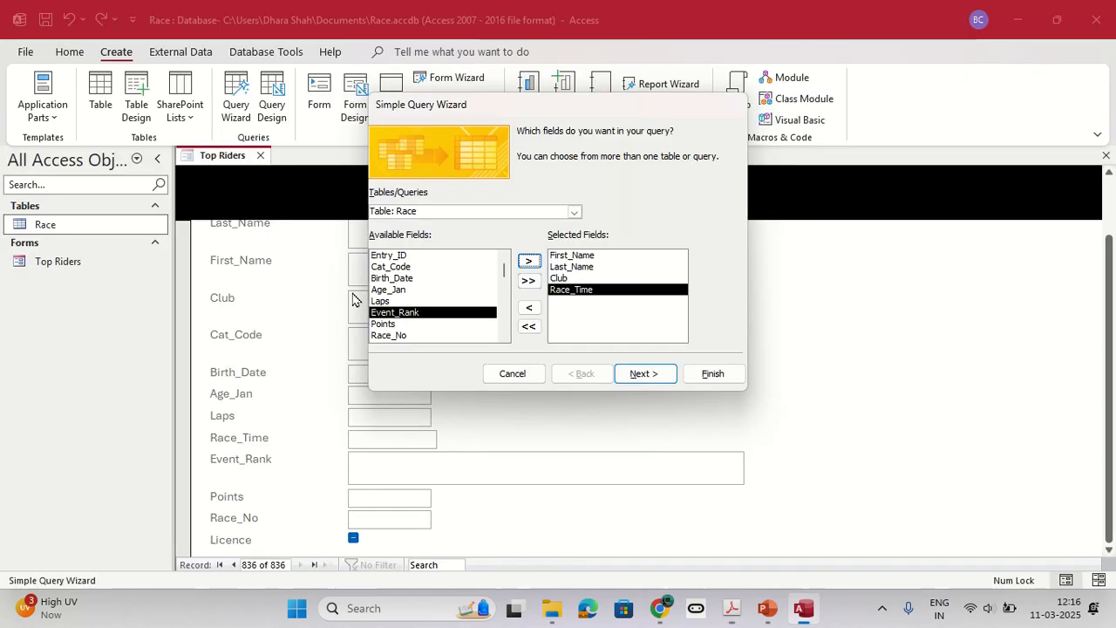
pyautogui.click(410, 279)
pyautogui.click(530, 261)
pyautogui.hotkey('alt', 'Tab')
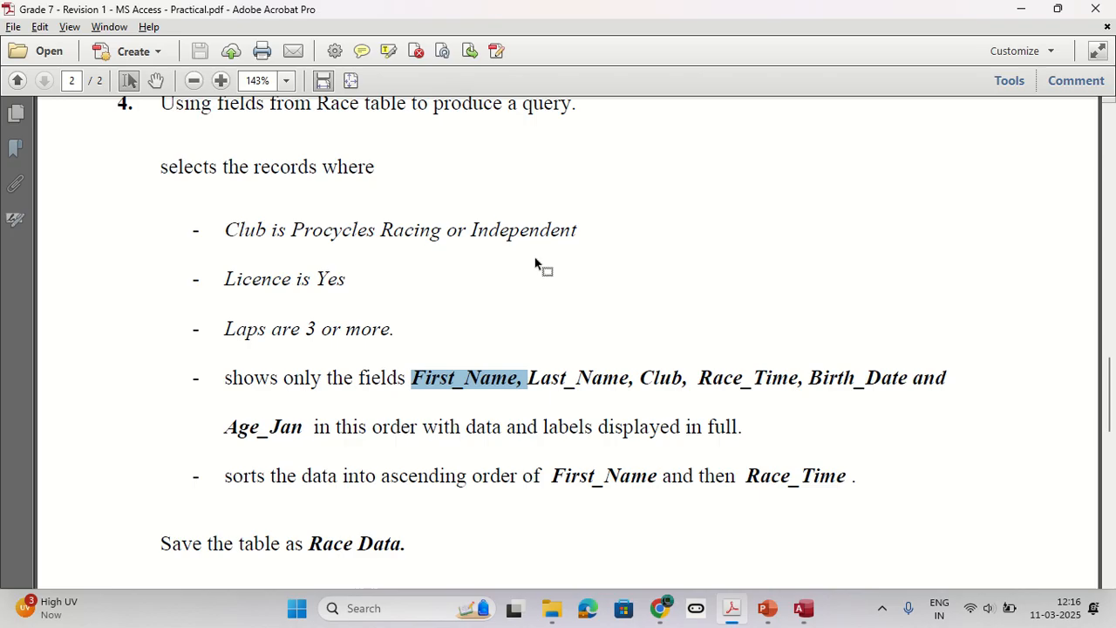
pyautogui.hotkey('alt', 'Tab')
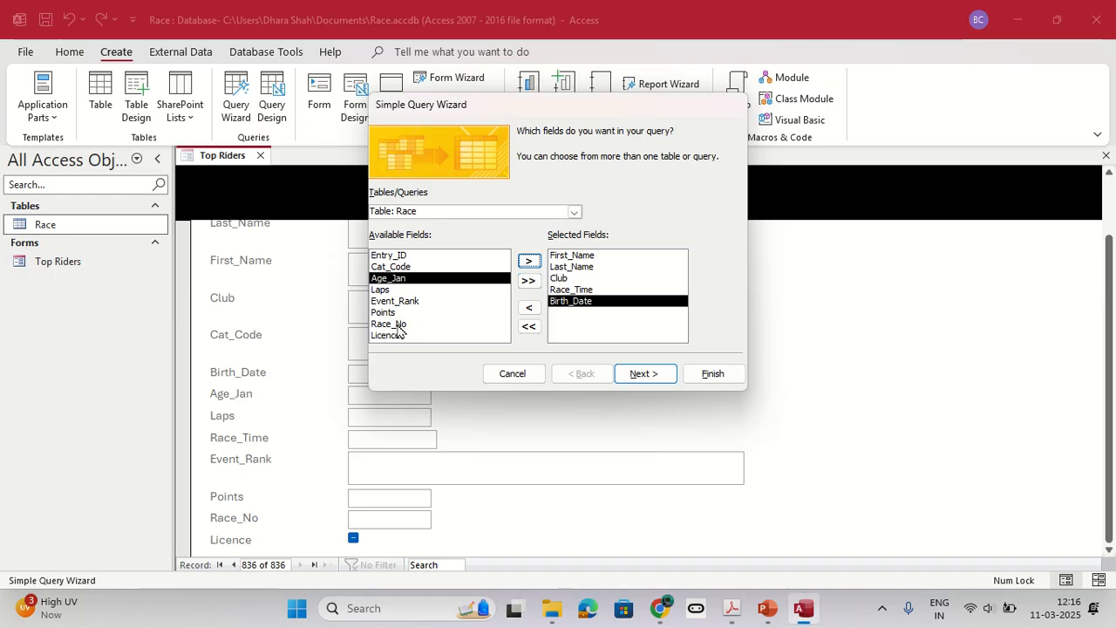
pyautogui.click(524, 264)
# Step: Check in the worksheet PDF in Acrobat which criteria fields the query needs beyond those already selected in Access
pyautogui.hotkey('alt', 'Tab')
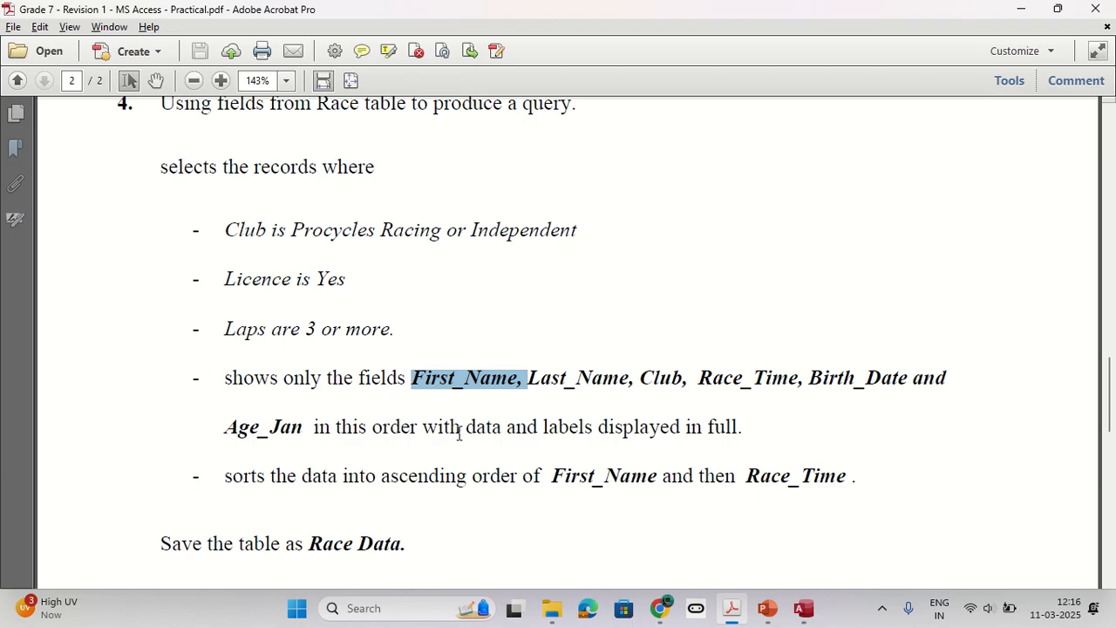
pyautogui.scroll(1, 455, 427)
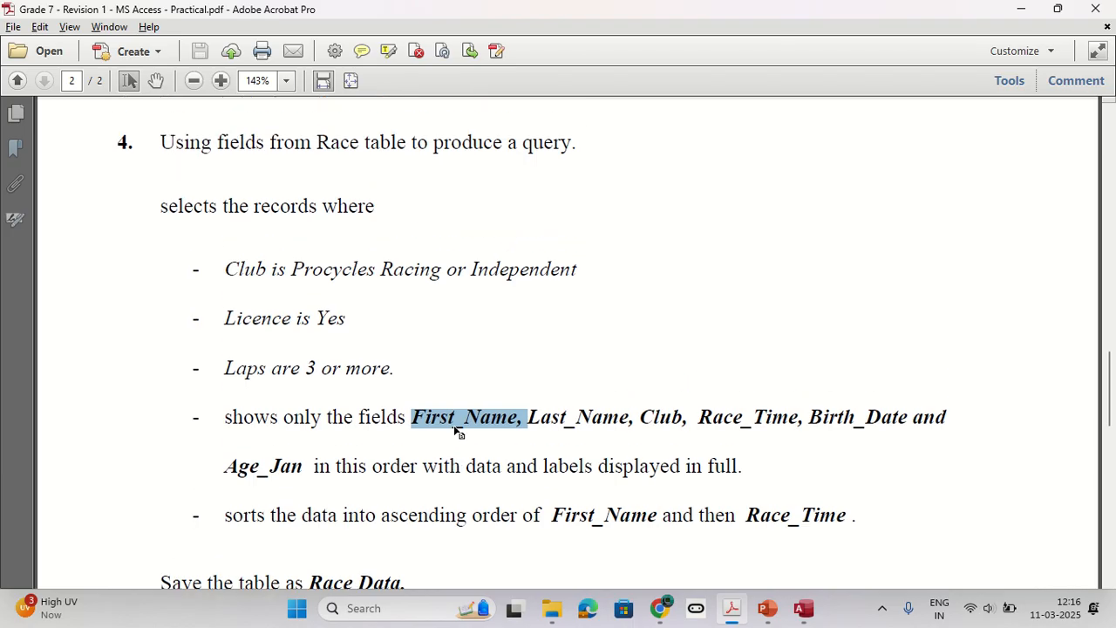
pyautogui.scroll(-1, 457, 425)
pyautogui.hotkey('alt', 'Tab')
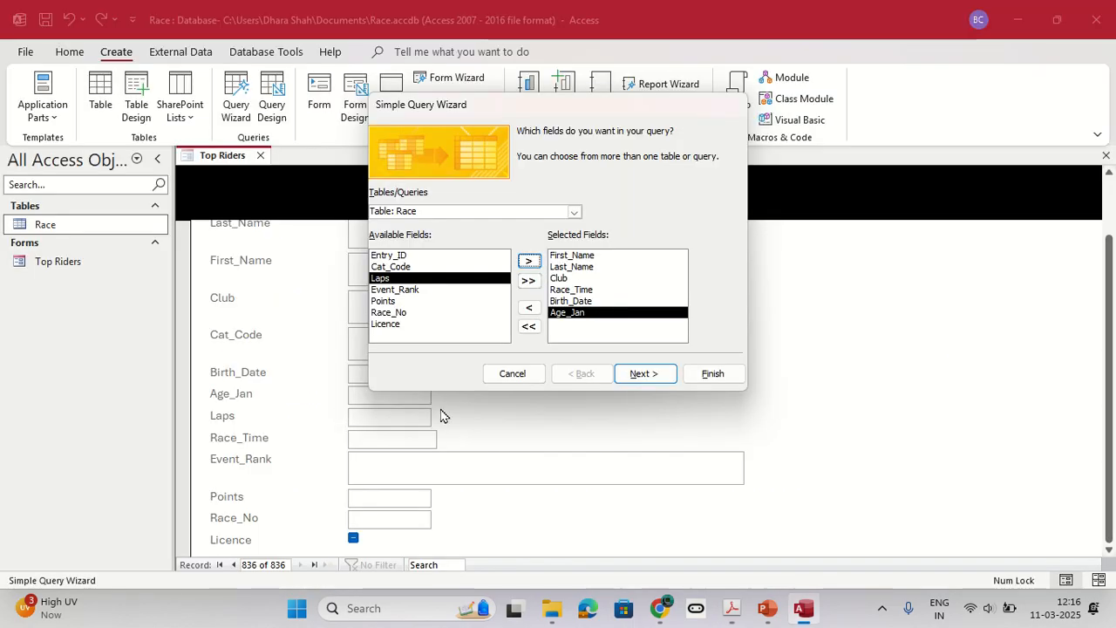
pyautogui.hotkey('alt', 'Tab')
pyautogui.scroll(1, 309, 368)
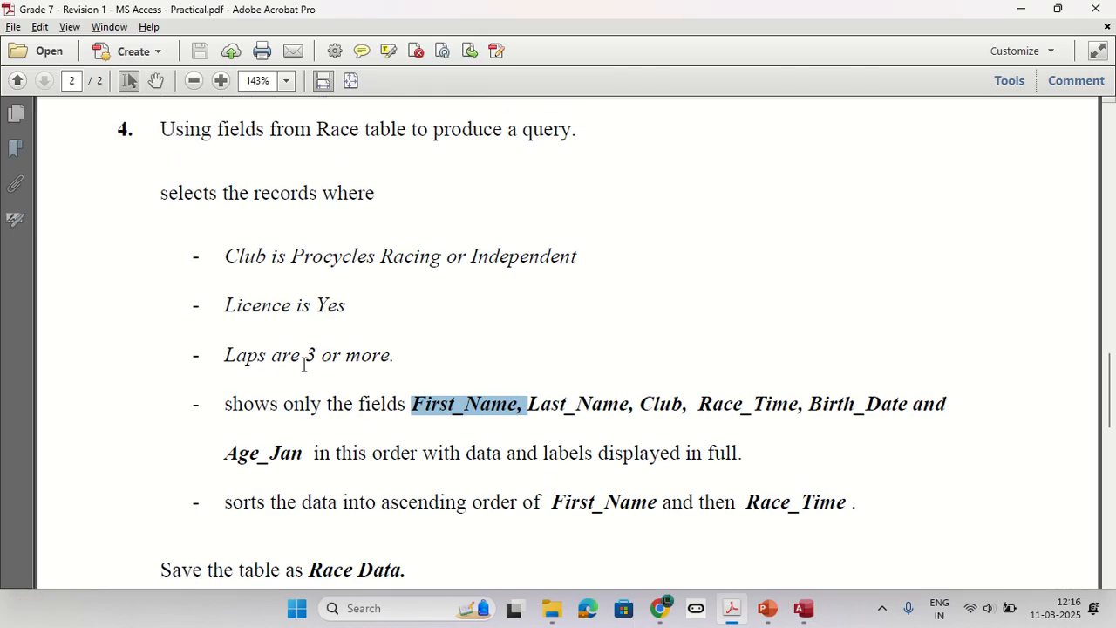
pyautogui.doubleClick(235, 307)
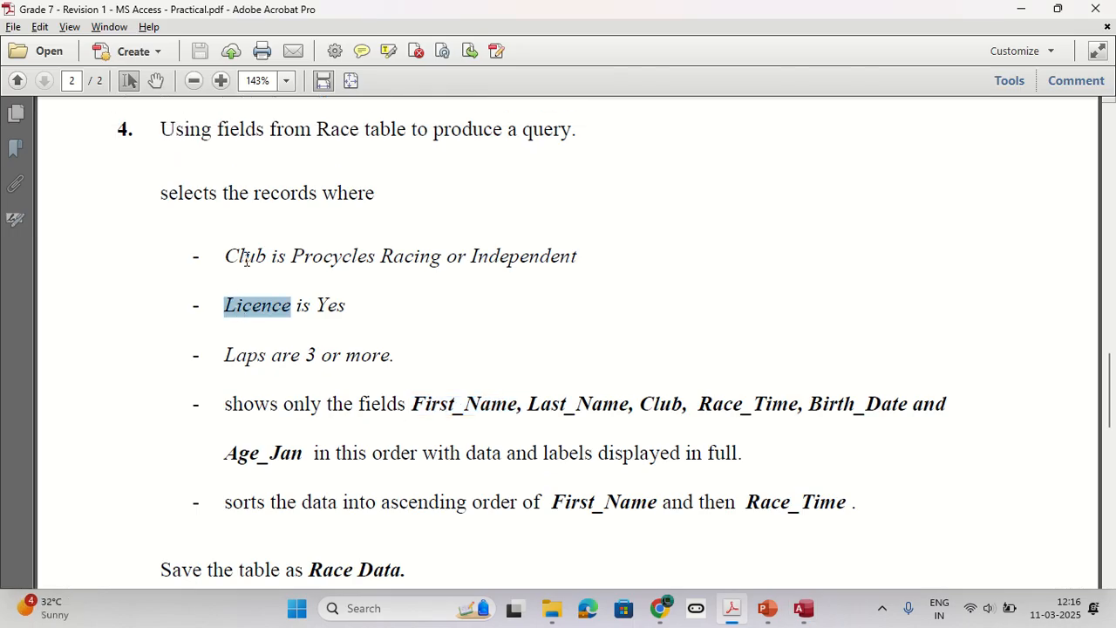
pyautogui.hotkey('alt', 'Tab')
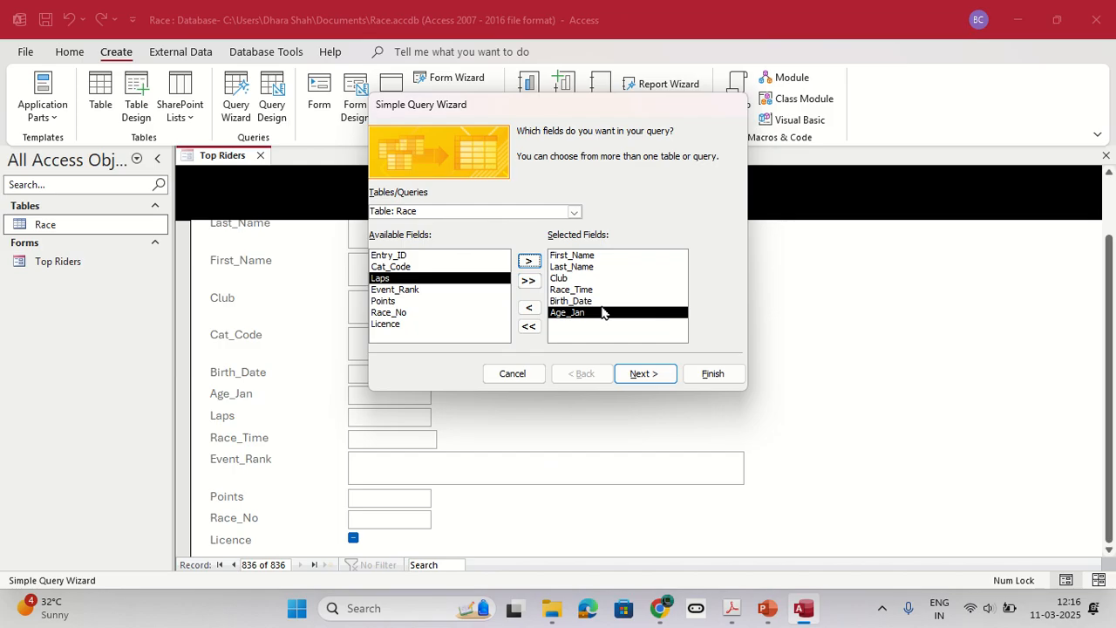
pyautogui.hotkey('alt', 'Tab')
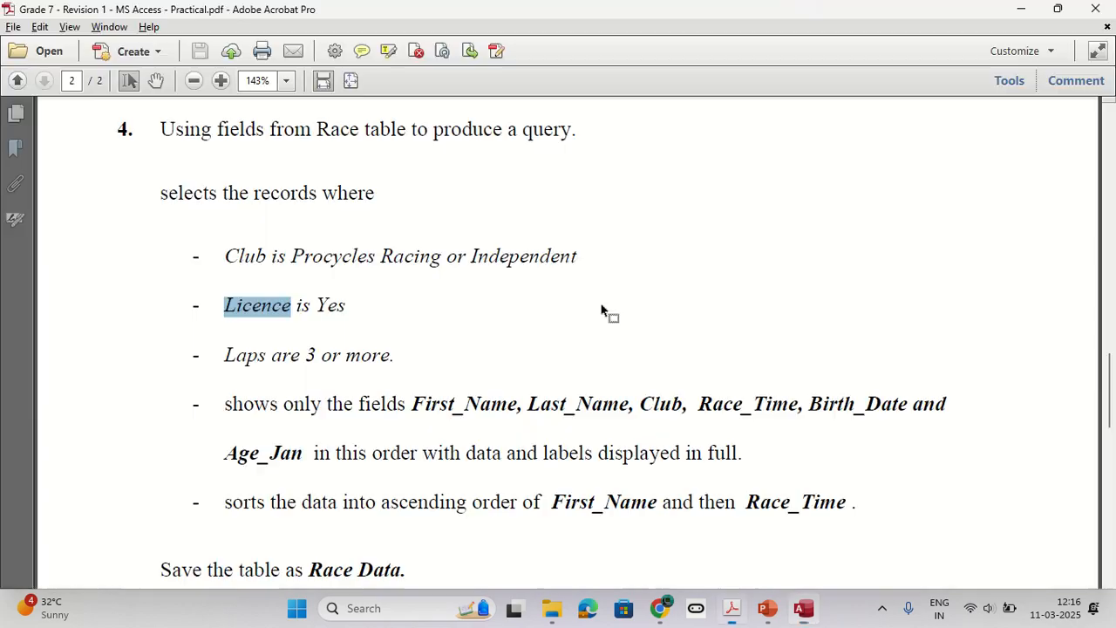
pyautogui.keyDown('shift'); pyautogui.click(345, 306); pyautogui.keyUp('shift')
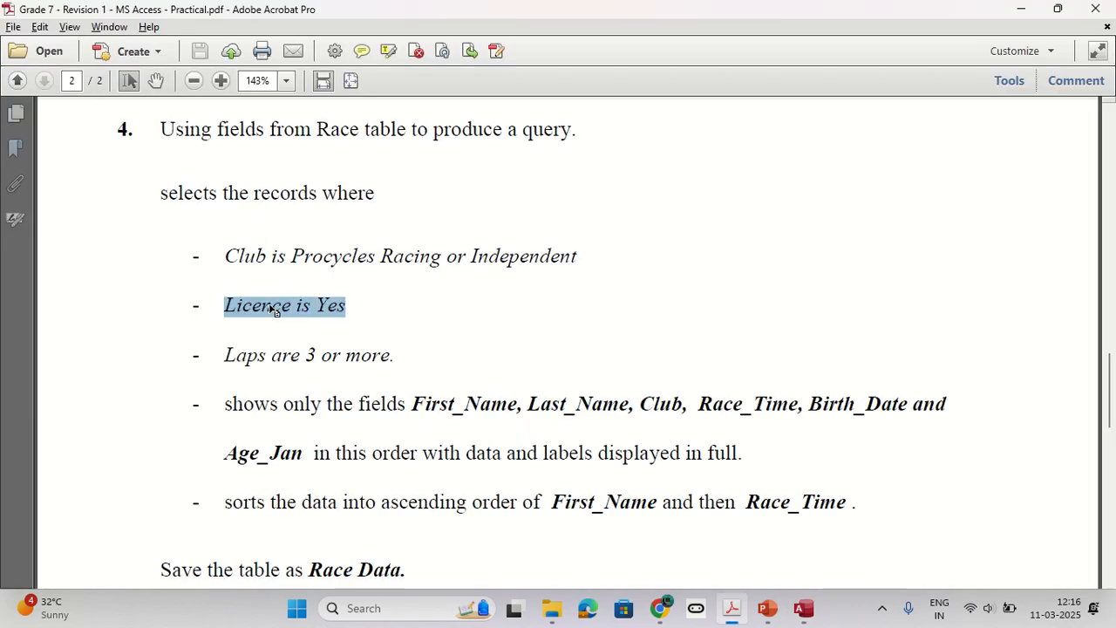
pyautogui.doubleClick(247, 355)
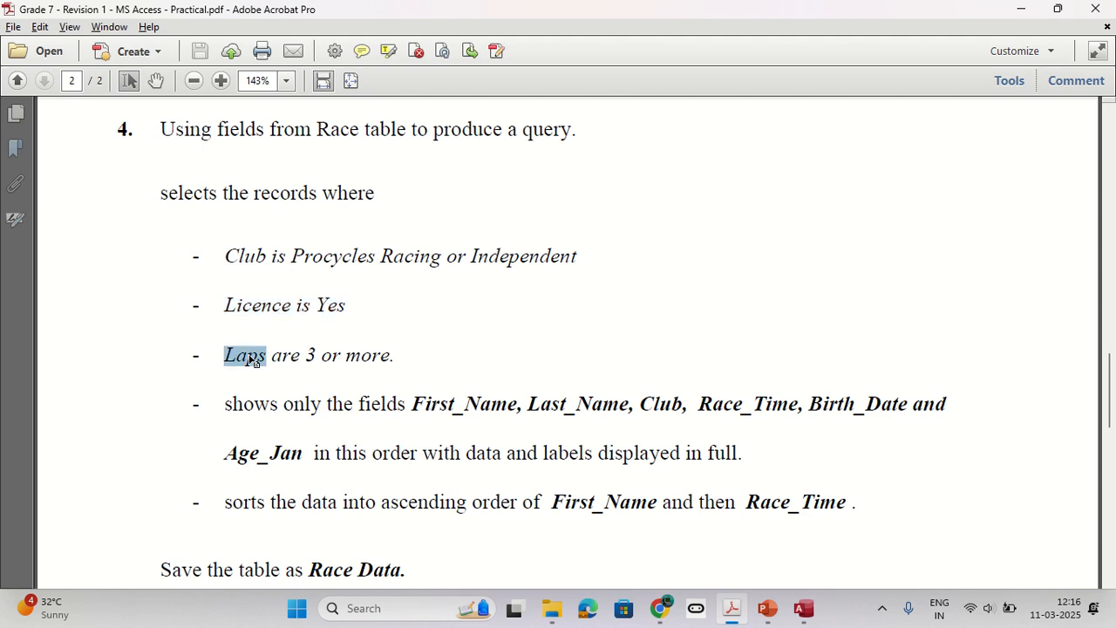
# Step: Return to Access, add Licence and Laps to the query's selected fields, and continue to the wizard's detail or summary choice
pyautogui.hotkey('alt', 'Tab')
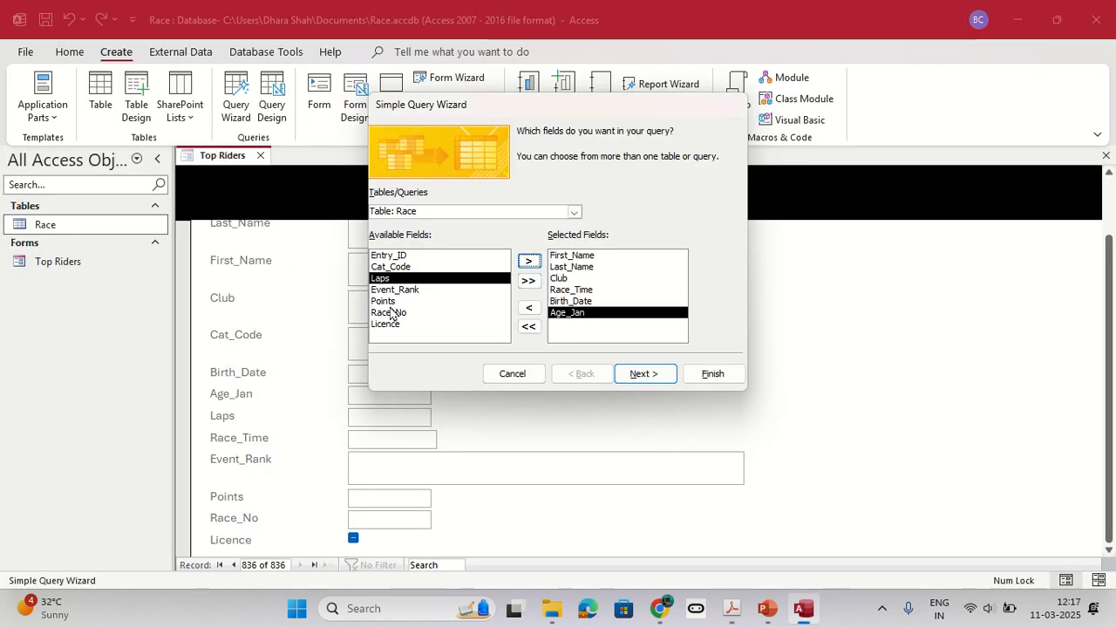
pyautogui.click(386, 323)
pyautogui.click(529, 261)
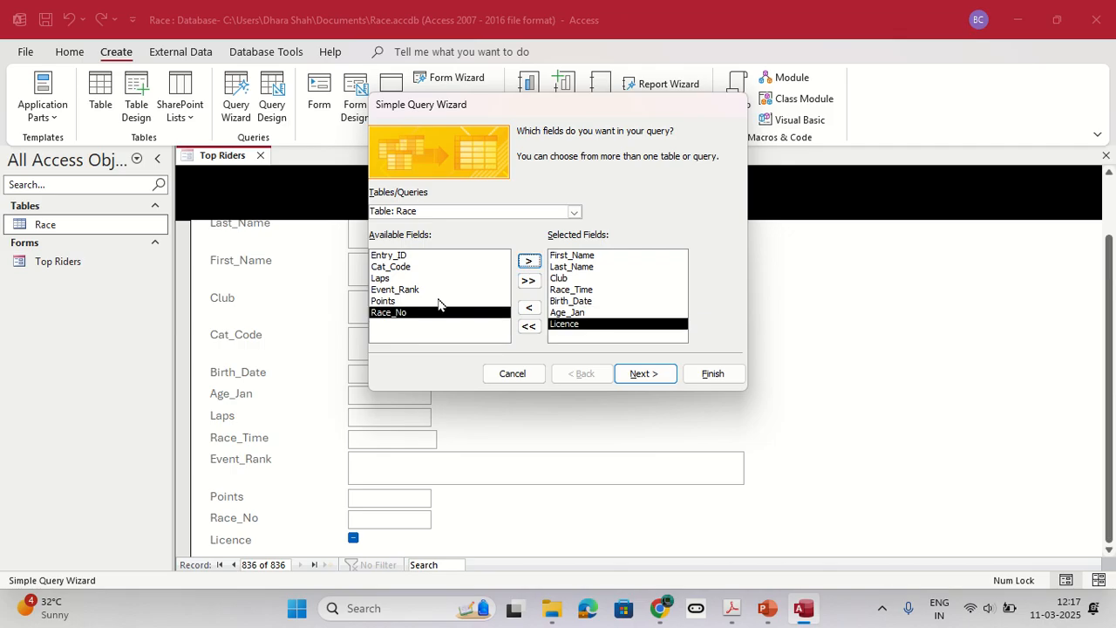
pyautogui.click(394, 278)
pyautogui.click(529, 260)
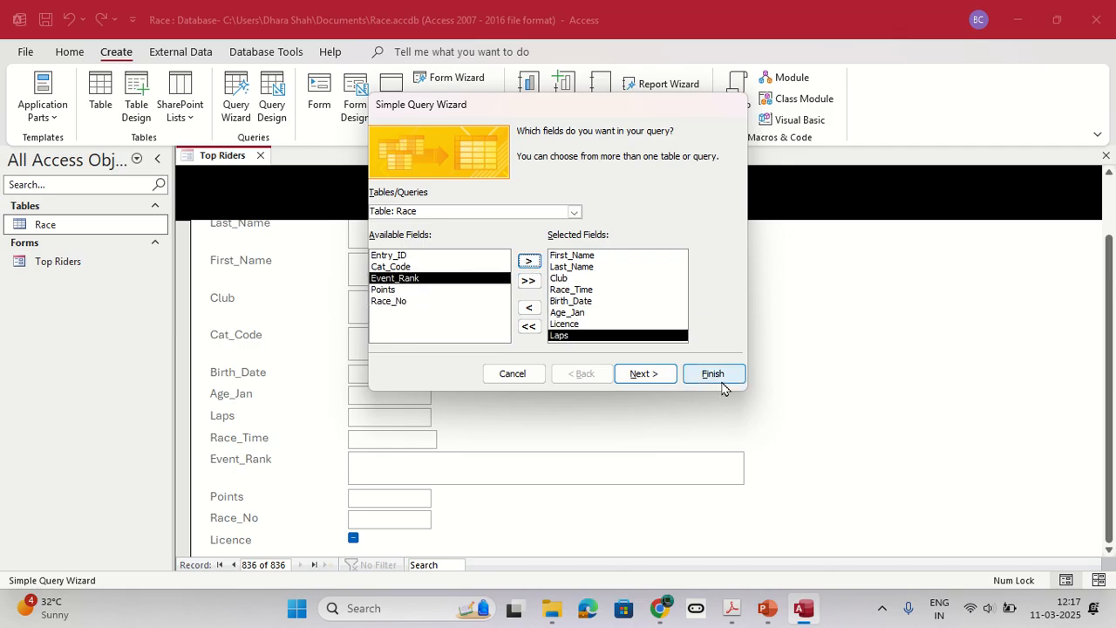
pyautogui.click(656, 376)
# Step: Copy the name Race Data from the save instruction in the worksheet PDF in Acrobat and return to Access
pyautogui.hotkey('alt', 'Tab')
pyautogui.scroll(-1, 480, 375)
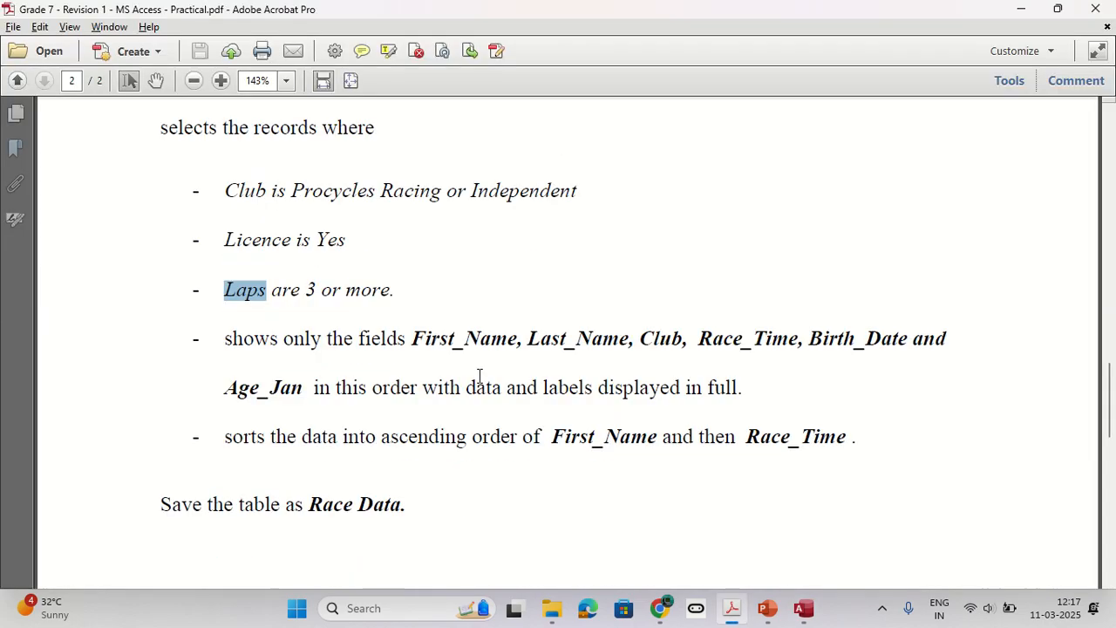
pyautogui.scroll(-2, 249, 391)
pyautogui.scroll(-1, 576, 433)
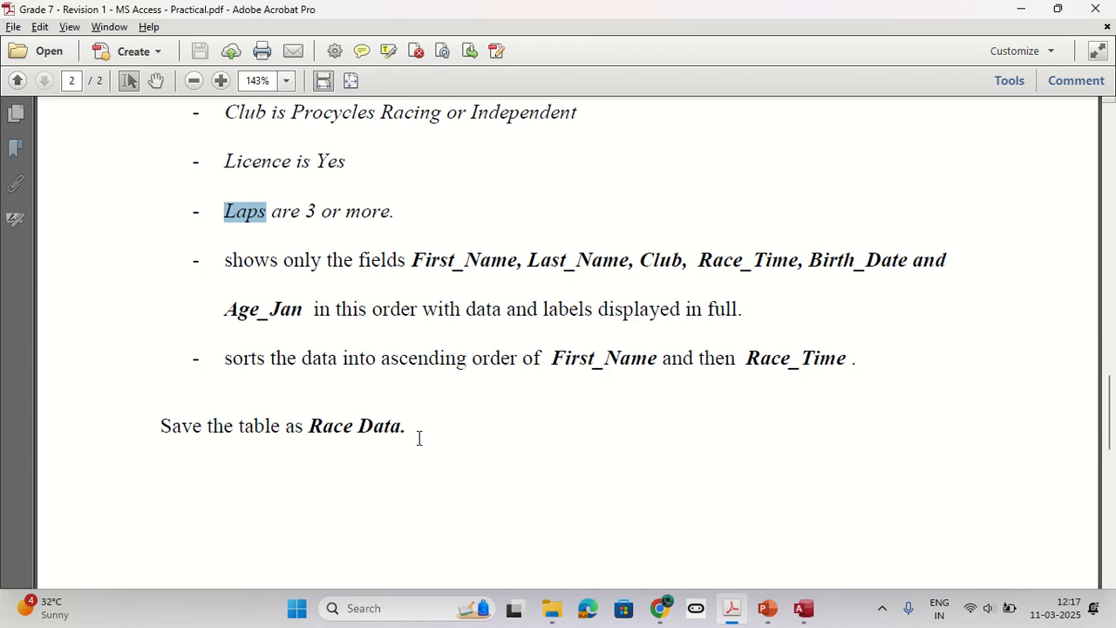
pyautogui.moveTo(408, 428); pyautogui.dragTo(308, 431)
pyautogui.hotkey('ctrl', 'c')
pyautogui.hotkey('alt', 'Tab')
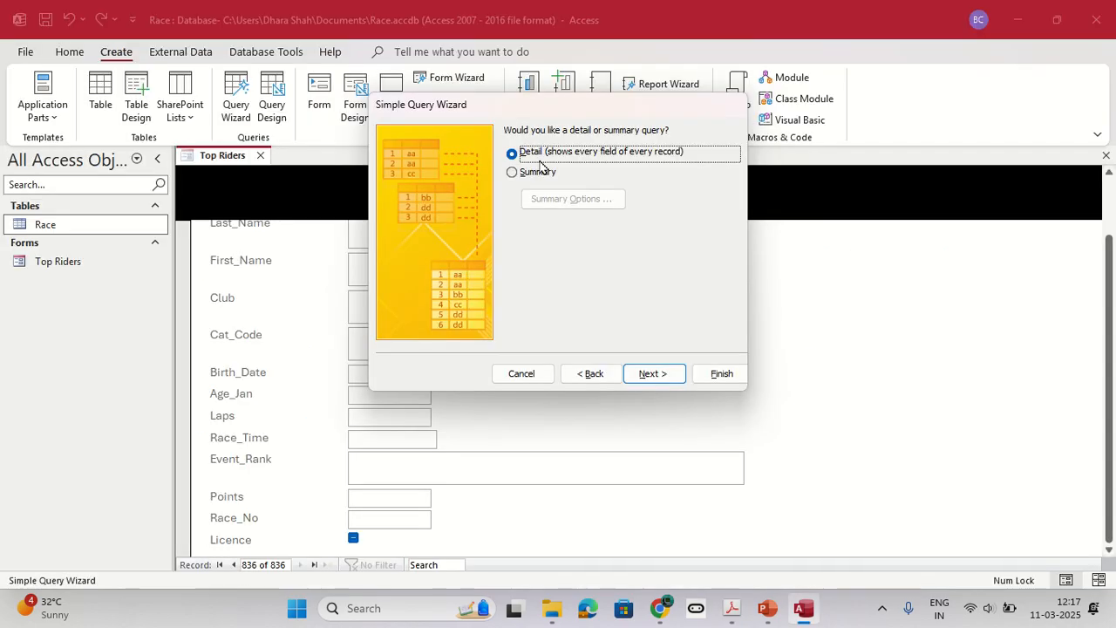
# Step: Keep the detail query option, title the query Race Data, and finish the wizard with the option to modify the query design
pyautogui.click(653, 376)
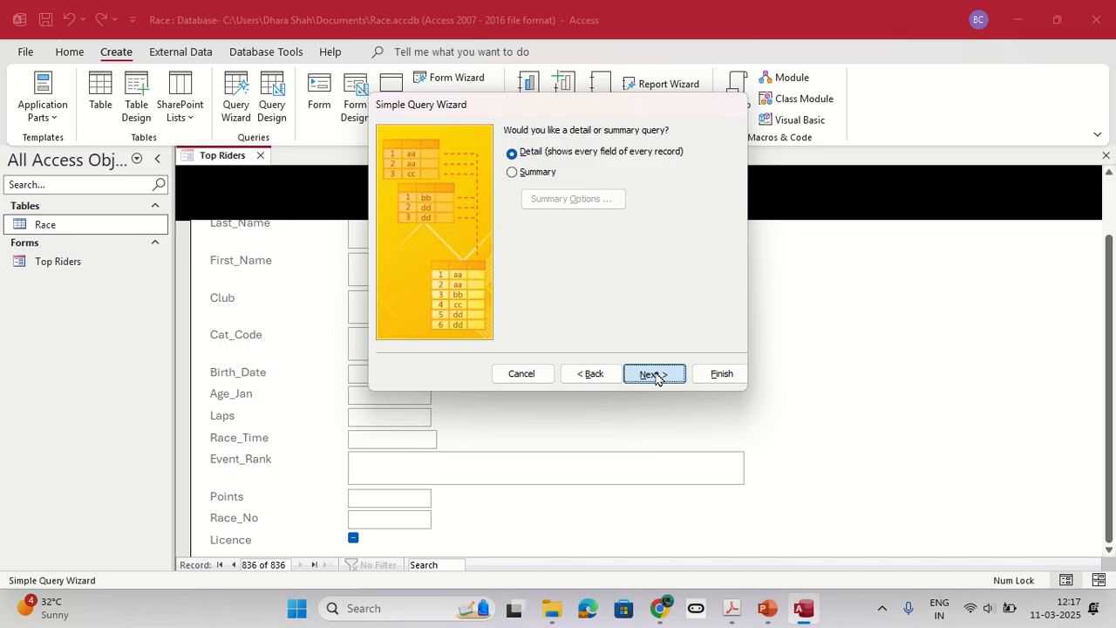
pyautogui.hotkey('alt', 'Tab')
pyautogui.hotkey('alt', 'Tab')
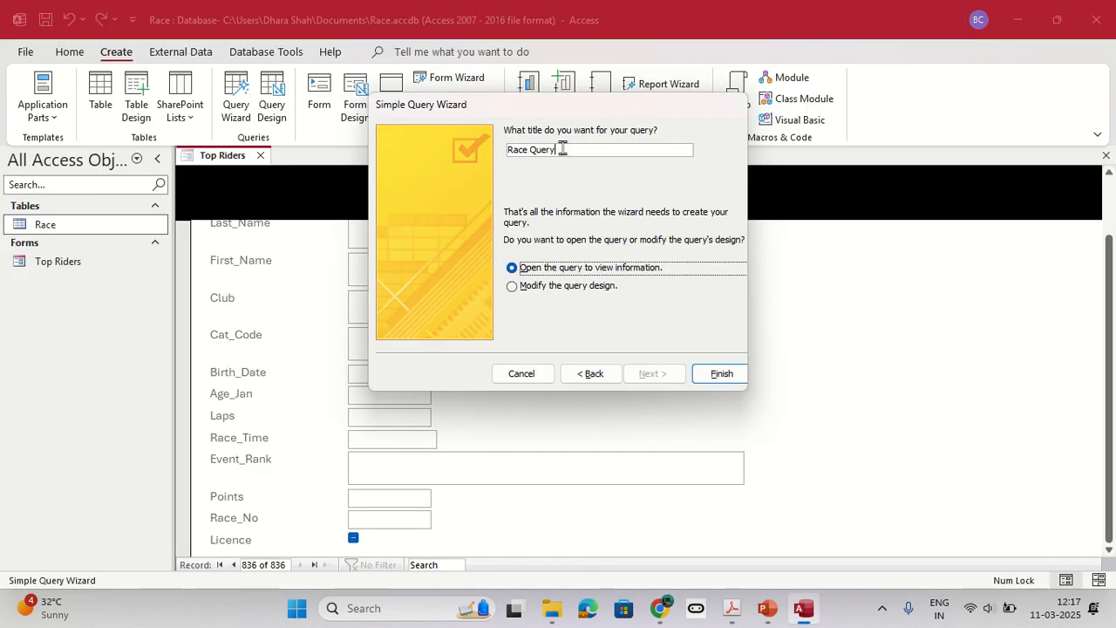
pyautogui.moveTo(562, 149); pyautogui.dragTo(475, 151)
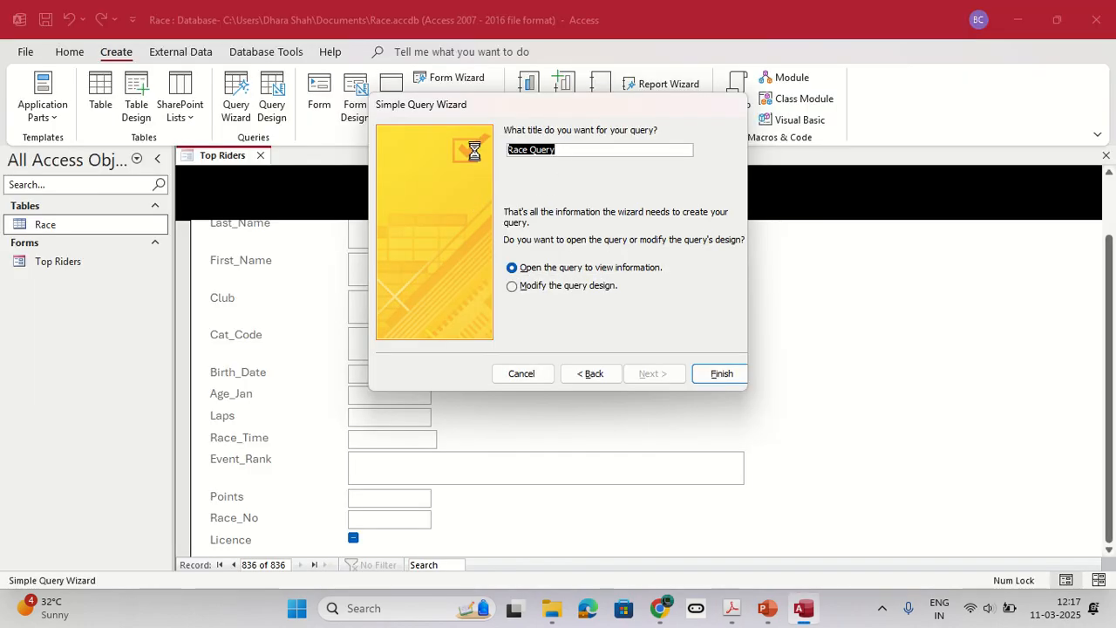
pyautogui.hotkey('ctrl', 'v')
pyautogui.press('BackSpace')
pyautogui.press('BackSpace')
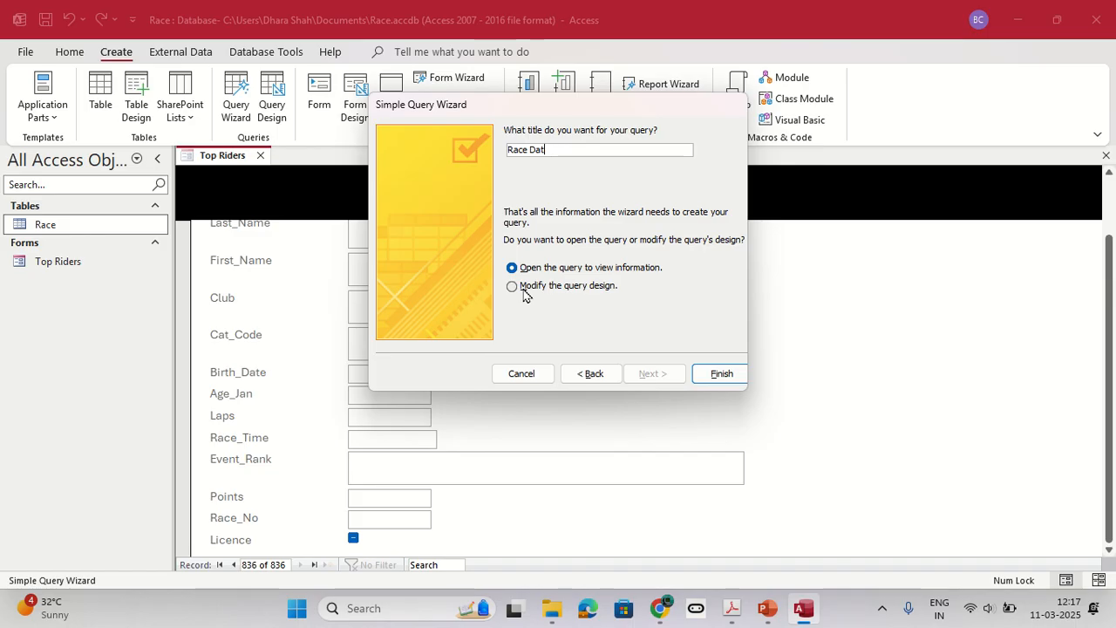
pyautogui.write('a')
pyautogui.click(513, 286)
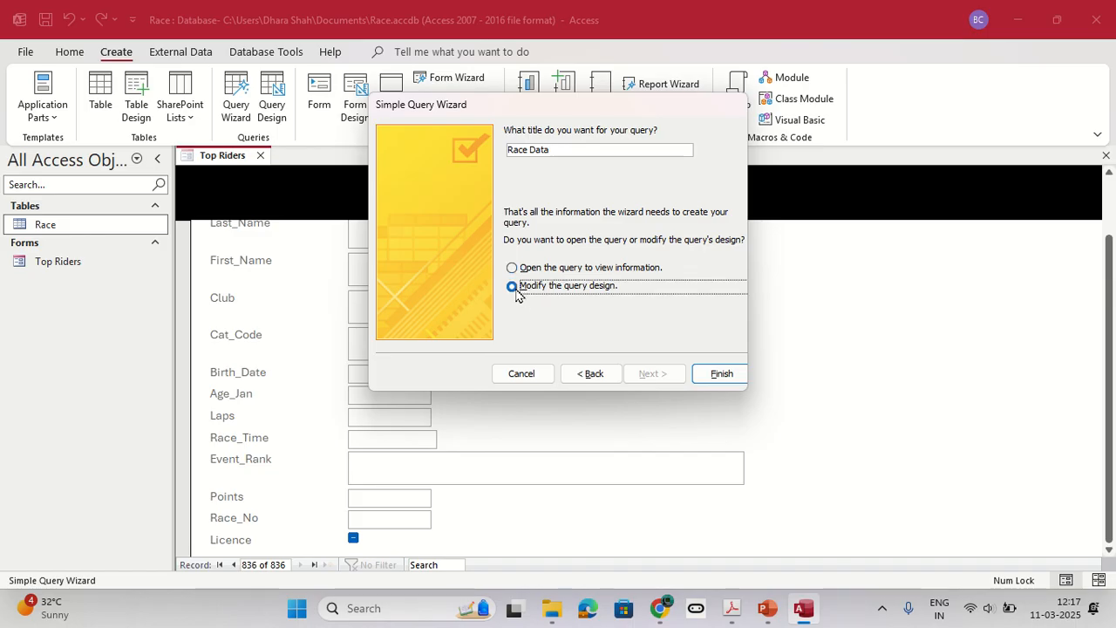
pyautogui.click(715, 375)
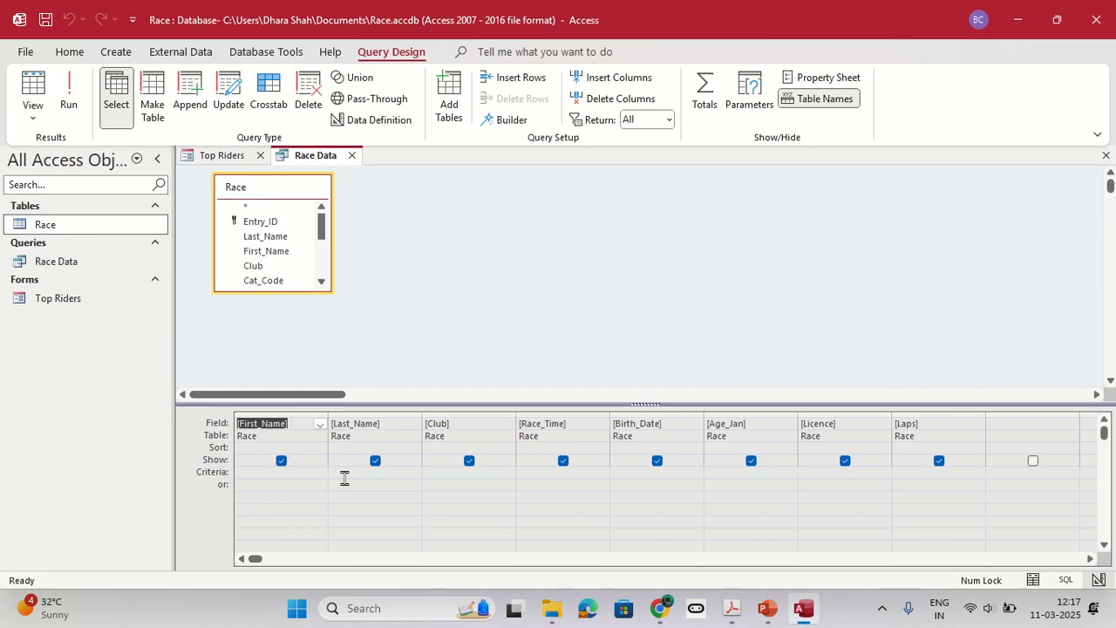
# Step: Check the list of fields to show in the worksheet PDF in Acrobat, and hide Licence and Laps from the query output in Access
pyautogui.hotkey('alt', 'Tab')
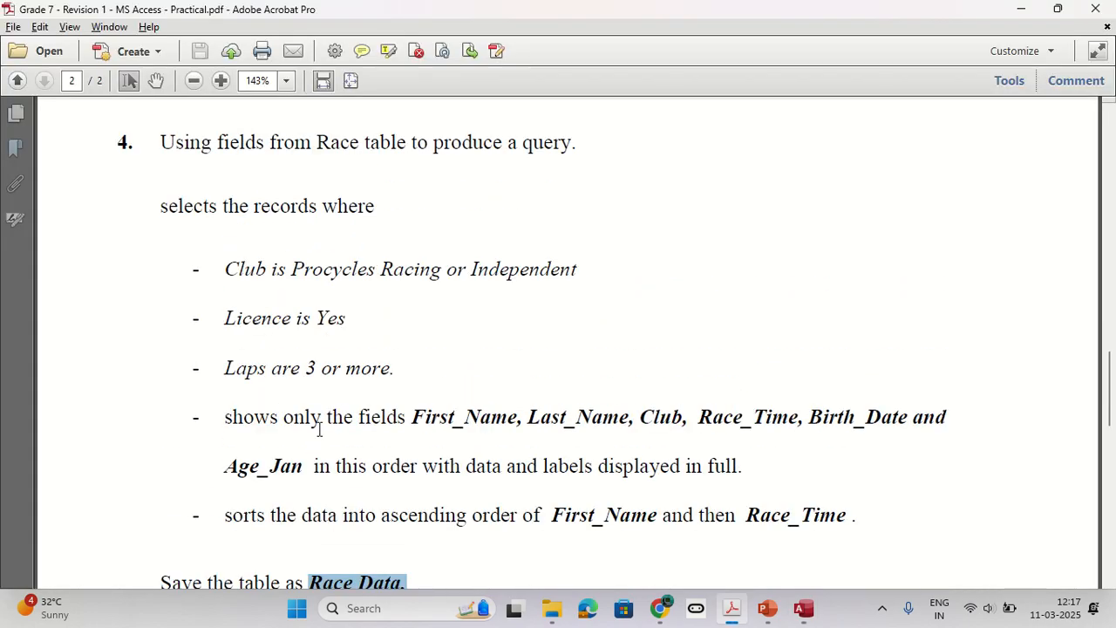
pyautogui.moveTo(418, 417); pyautogui.dragTo(306, 472)
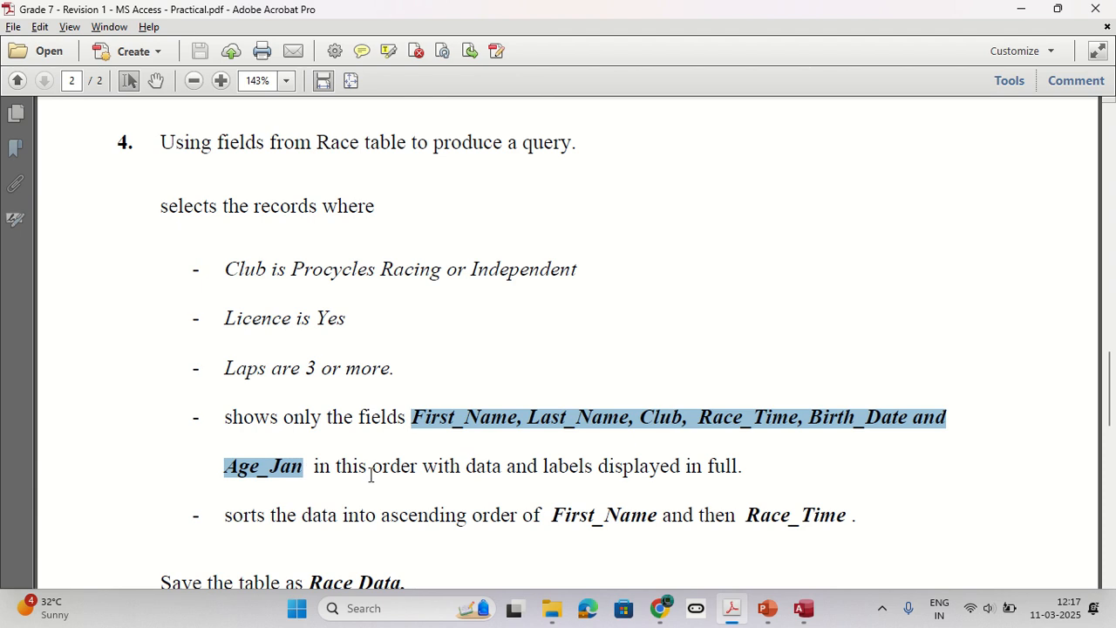
pyautogui.doubleClick(270, 319)
pyautogui.doubleClick(248, 369)
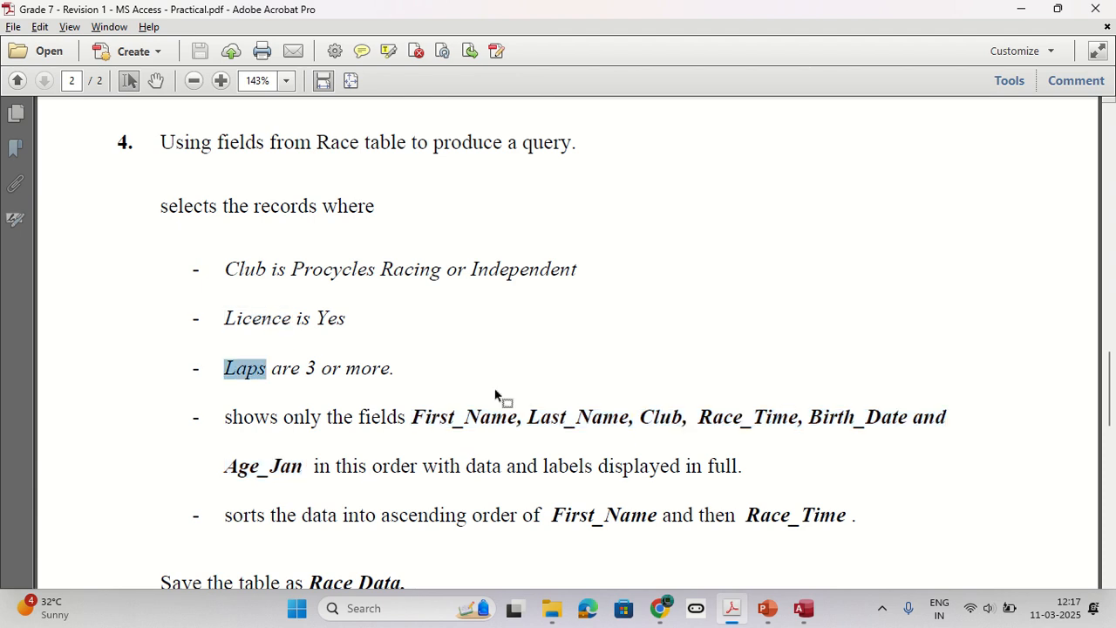
pyautogui.hotkey('alt', 'Tab')
pyautogui.click(846, 461)
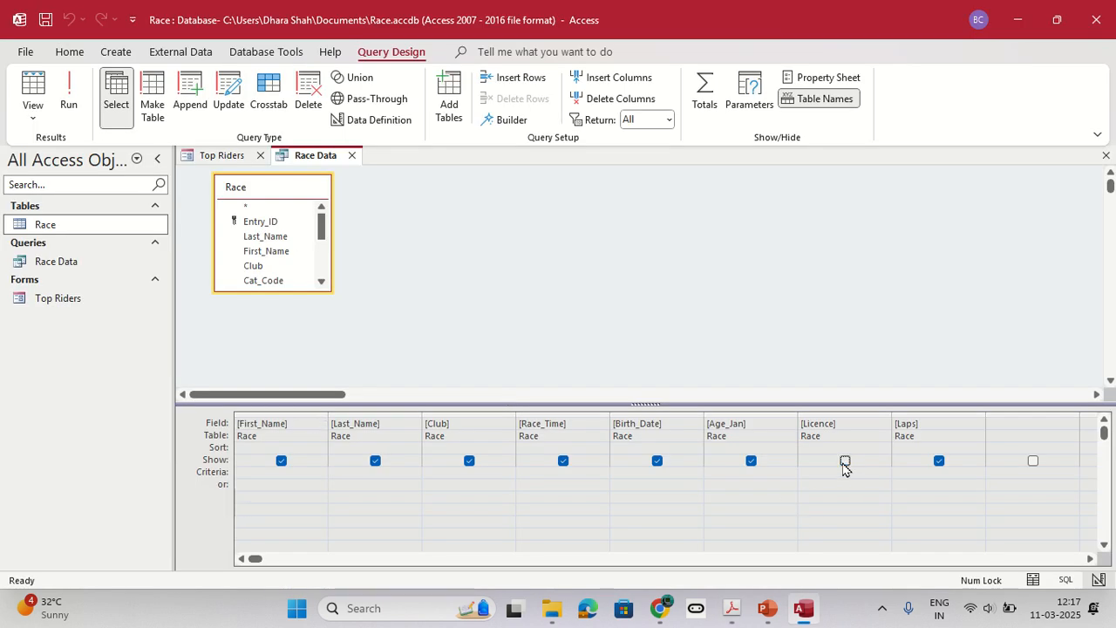
pyautogui.click(939, 462)
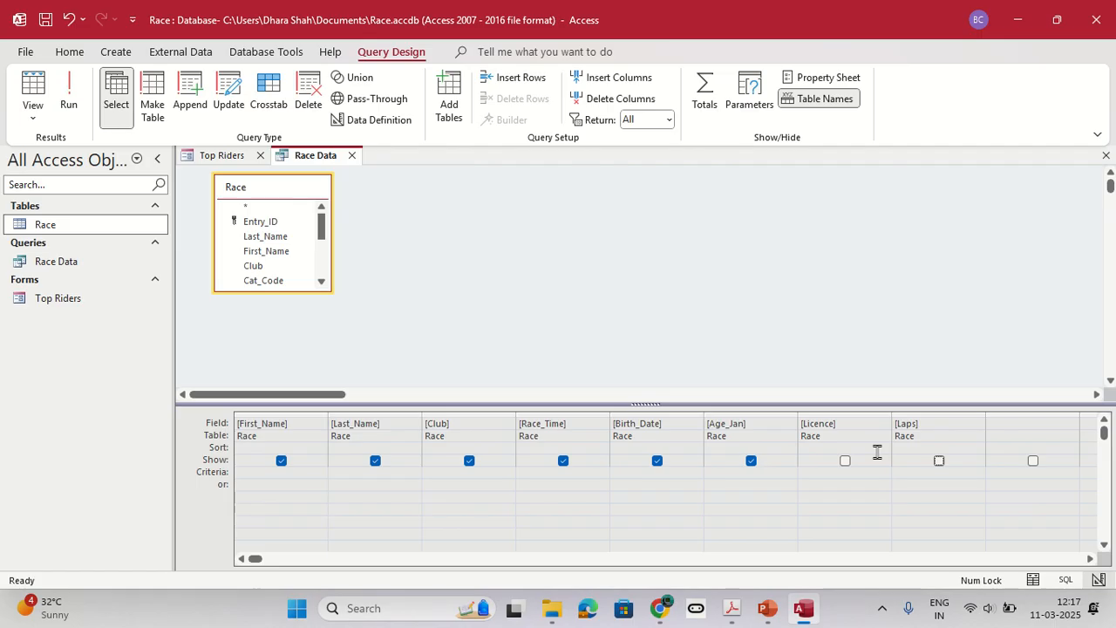
# Step: Check the Club condition in the worksheet PDF in Acrobat, and set the Club criterion in Access to "Procycles Racing" Or "Independent"
pyautogui.hotkey('alt', 'Tab')
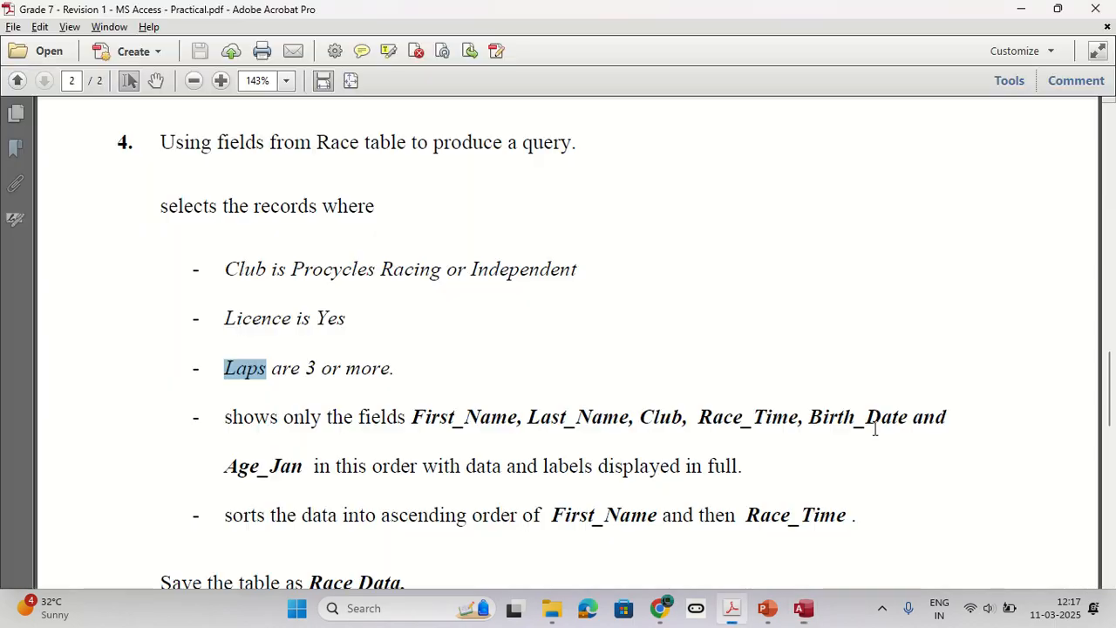
pyautogui.doubleClick(248, 270)
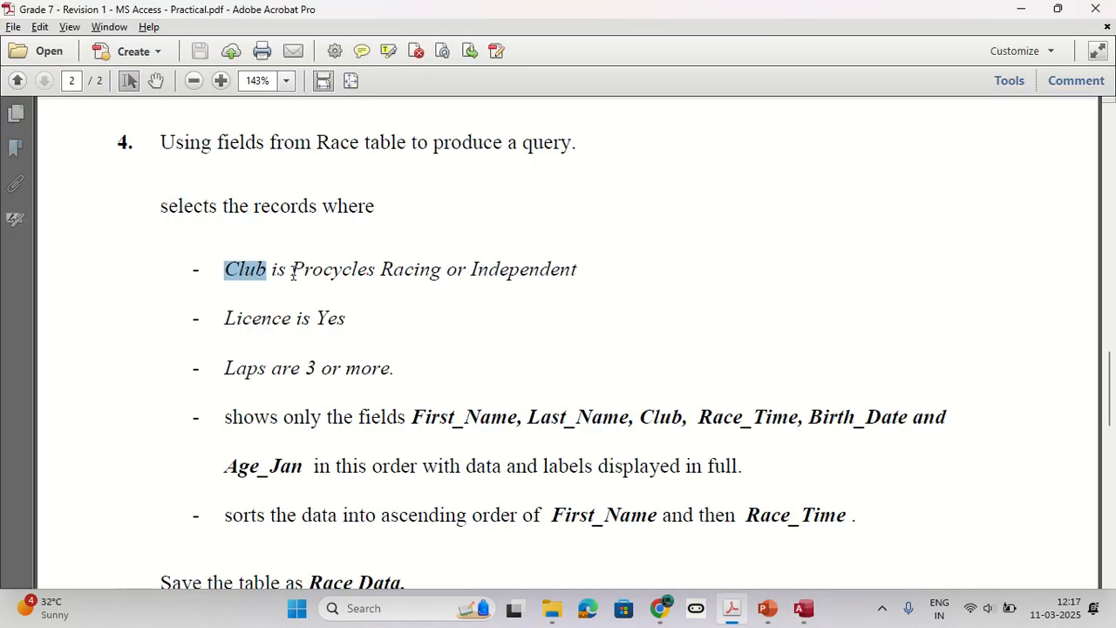
pyautogui.moveTo(293, 272); pyautogui.dragTo(579, 272)
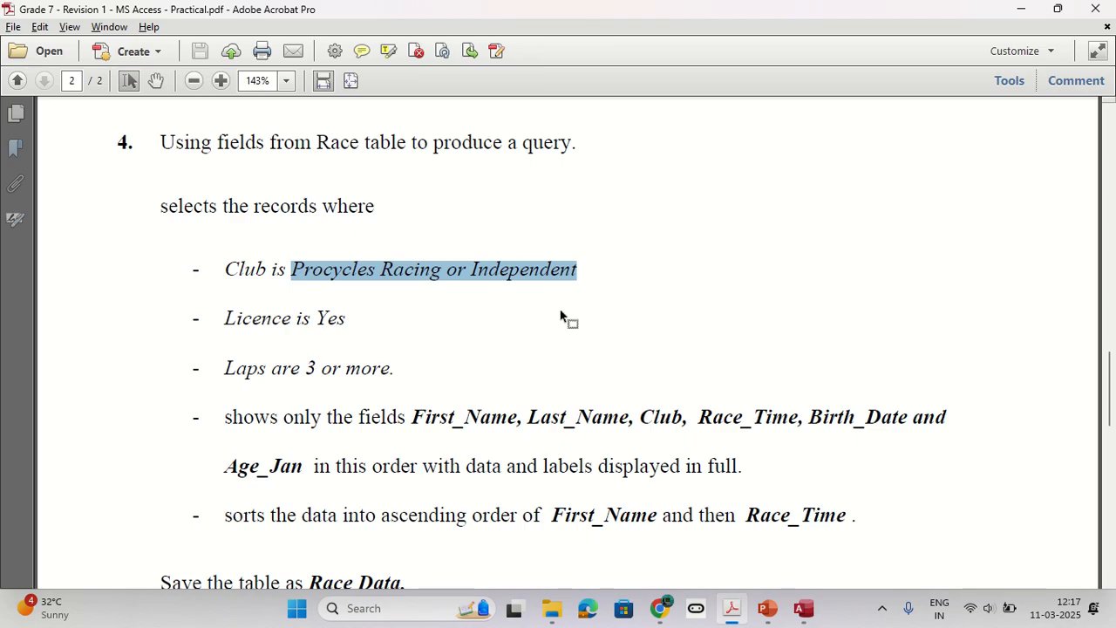
pyautogui.hotkey('alt', 'Tab')
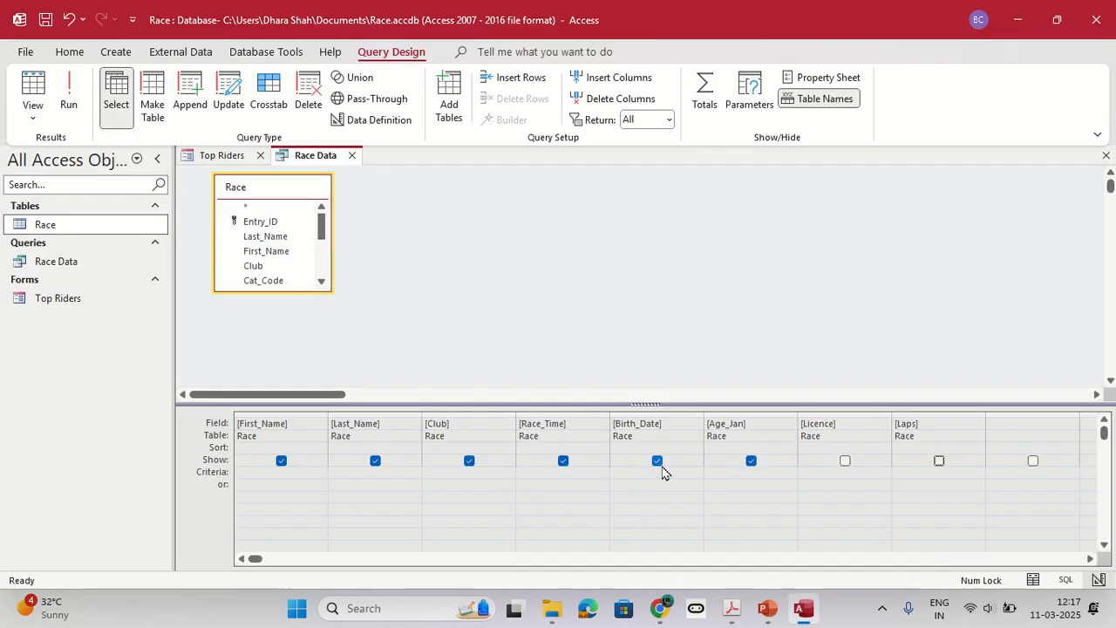
pyautogui.click(440, 471)
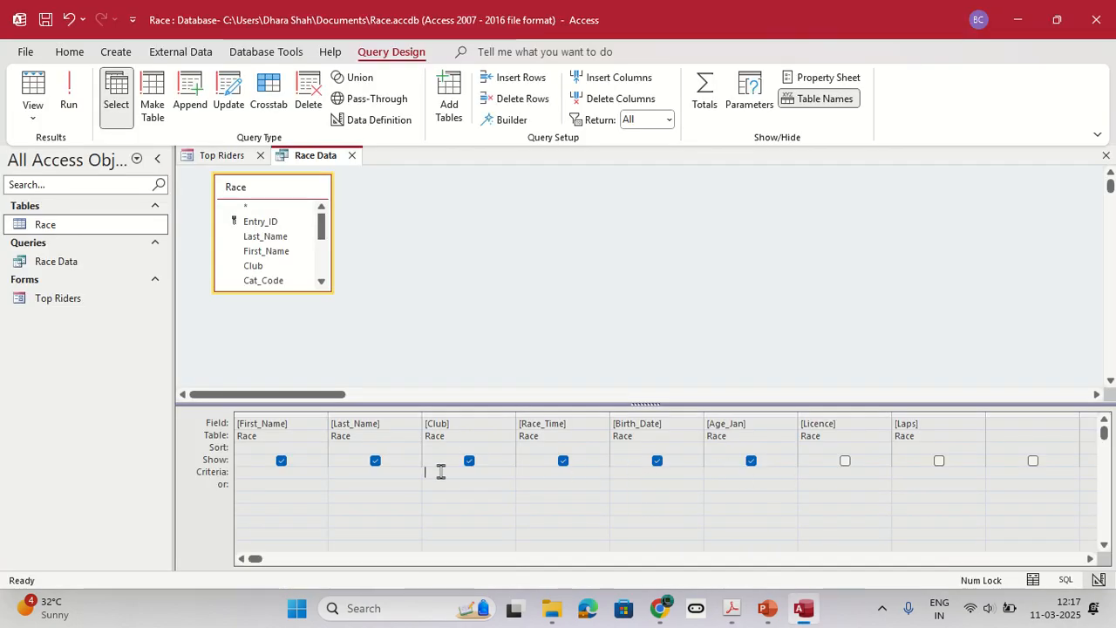
pyautogui.hotkey('alt', 'Tab')
pyautogui.hotkey('alt', 'Tab')
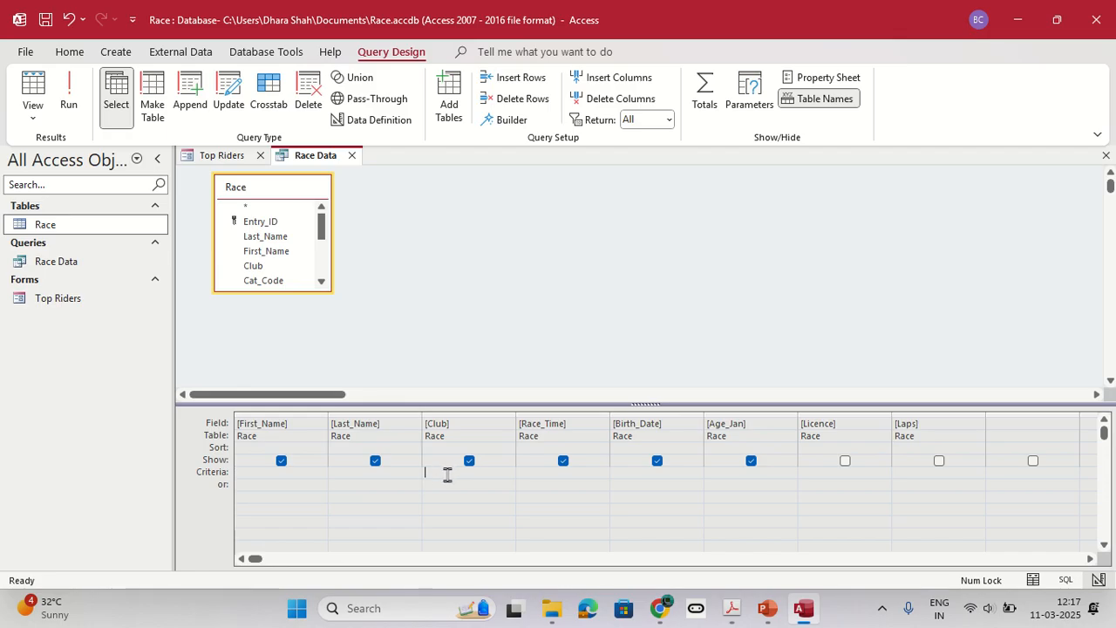
pyautogui.write('or Independent')
pyautogui.moveTo(502, 475); pyautogui.dragTo(380, 475)
pyautogui.click(431, 485)
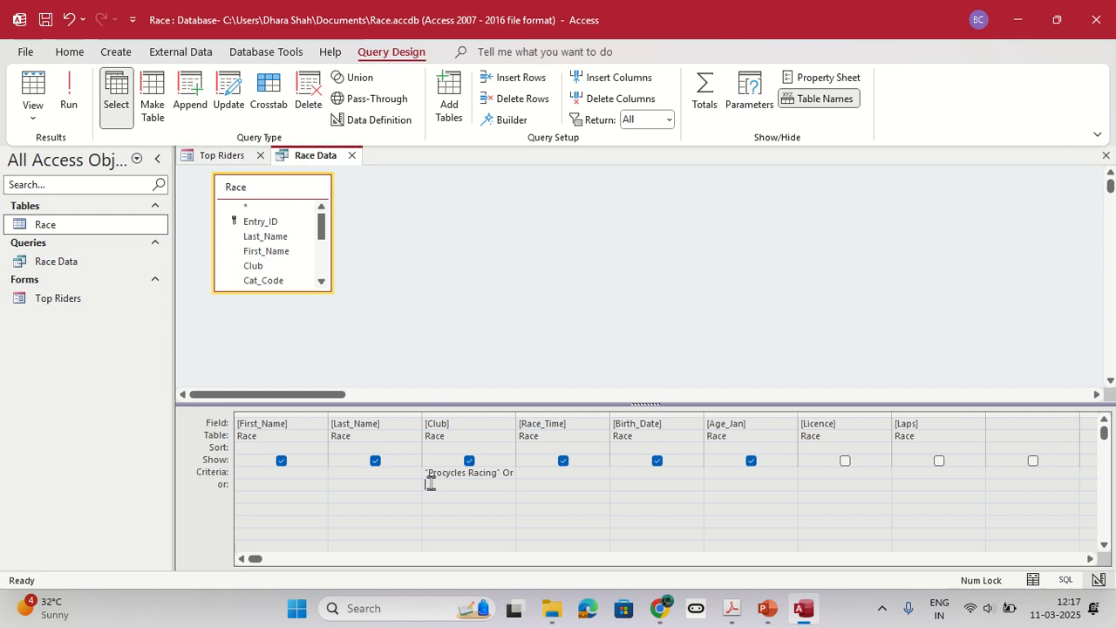
pyautogui.moveTo(427, 472); pyautogui.dragTo(500, 472)
pyautogui.click(503, 472)
pyautogui.moveTo(502, 472); pyautogui.dragTo(514, 473)
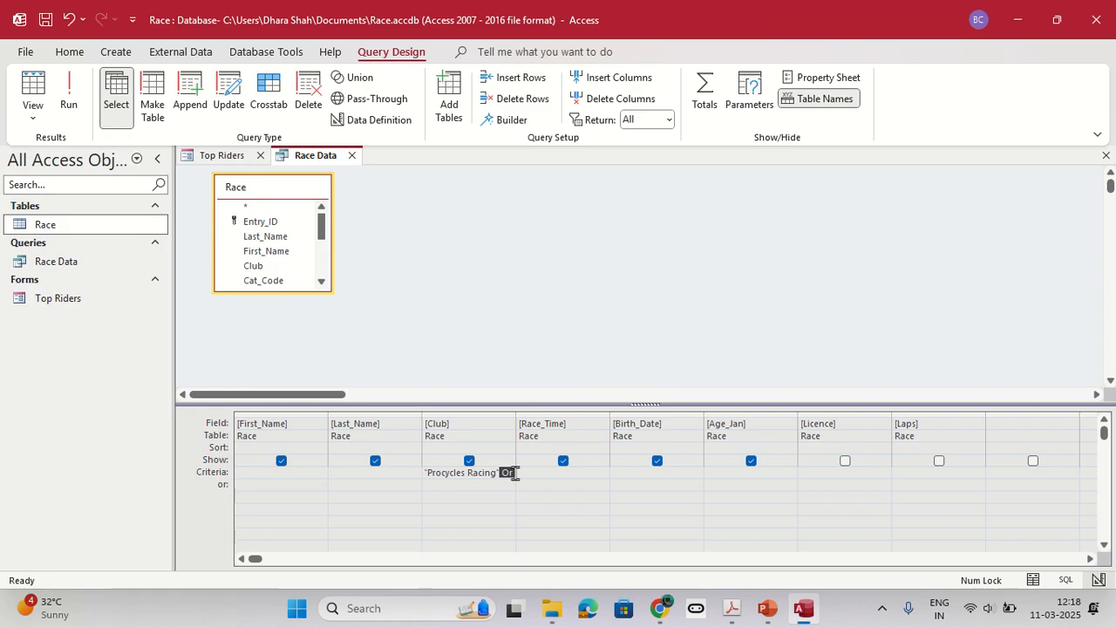
pyautogui.click(511, 474)
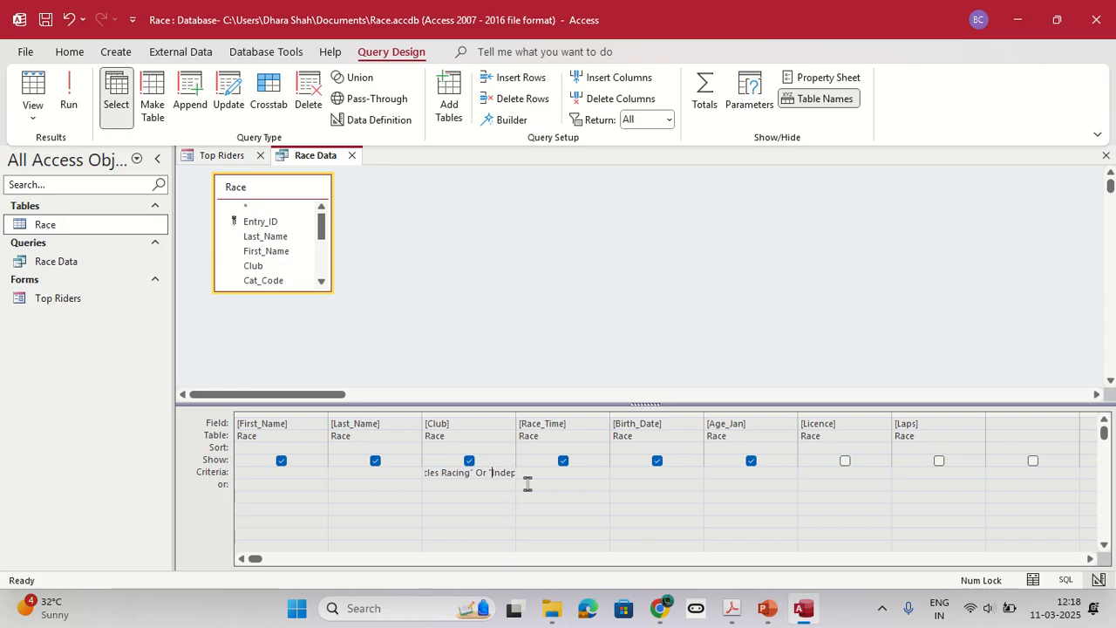
# Step: Check the Licence condition in the worksheet PDF in Acrobat, and set the Licence criterion in Access to Yes
pyautogui.press('Tab')
pyautogui.press('Tab')
pyautogui.press('Tab')
pyautogui.press('Tab')
pyautogui.hotkey('alt', 'Tab')
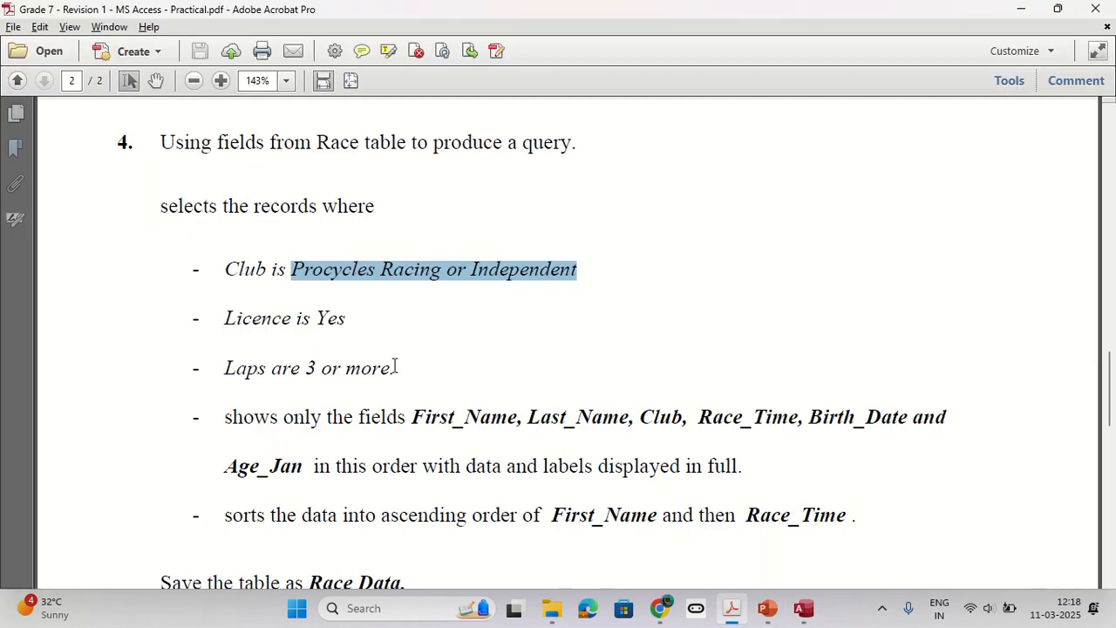
pyautogui.doubleClick(252, 319)
pyautogui.hotkey('alt', 'Tab')
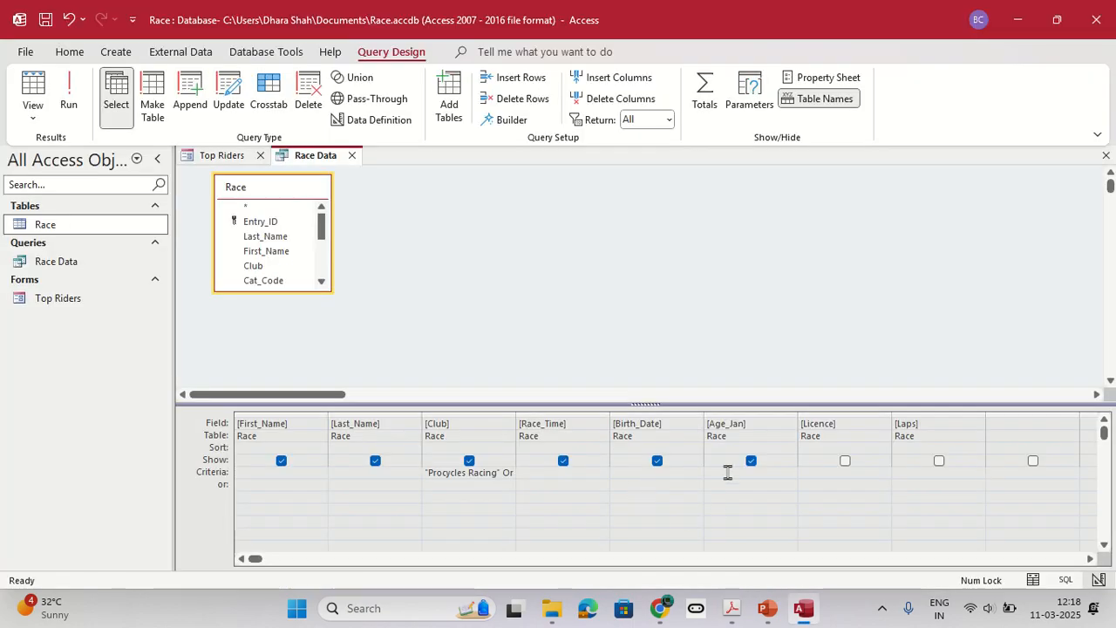
pyautogui.click(824, 469)
pyautogui.write('y')
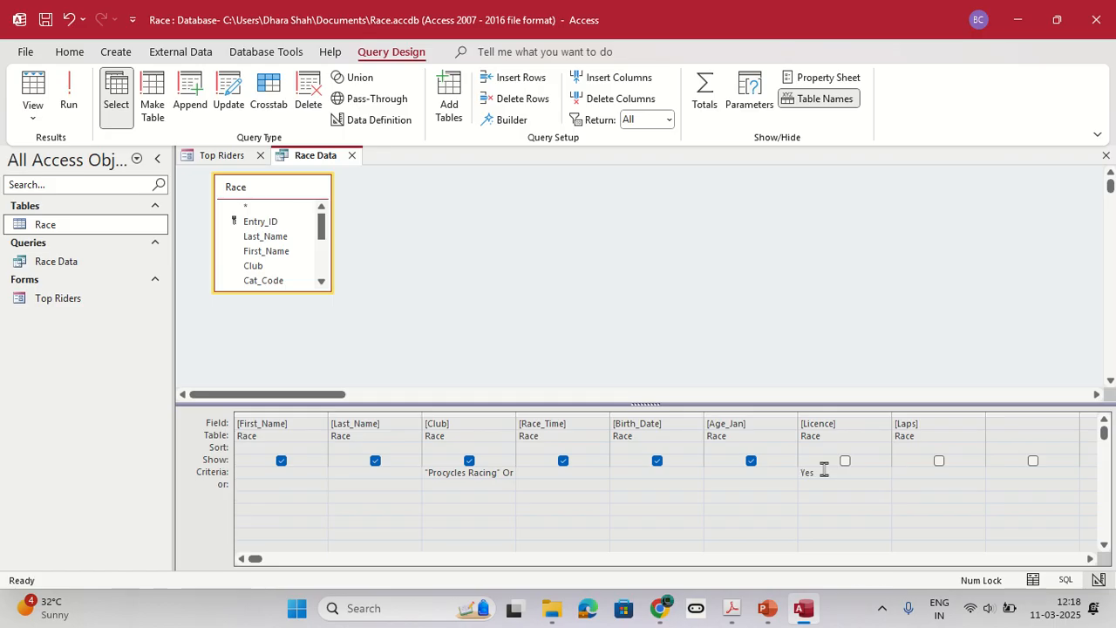
# Step: Check the Laps condition in the worksheet PDF in Acrobat, and set the Laps criterion in Access to >=3
pyautogui.hotkey('alt', 'Tab')
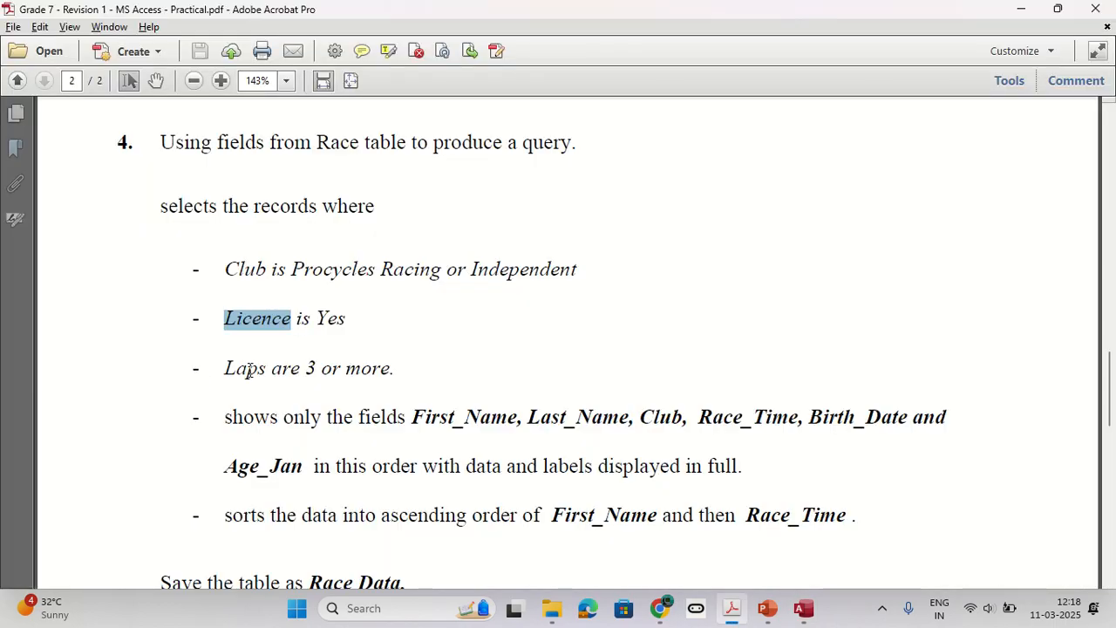
pyautogui.moveTo(225, 368); pyautogui.dragTo(400, 370)
pyautogui.hotkey('alt', 'Tab')
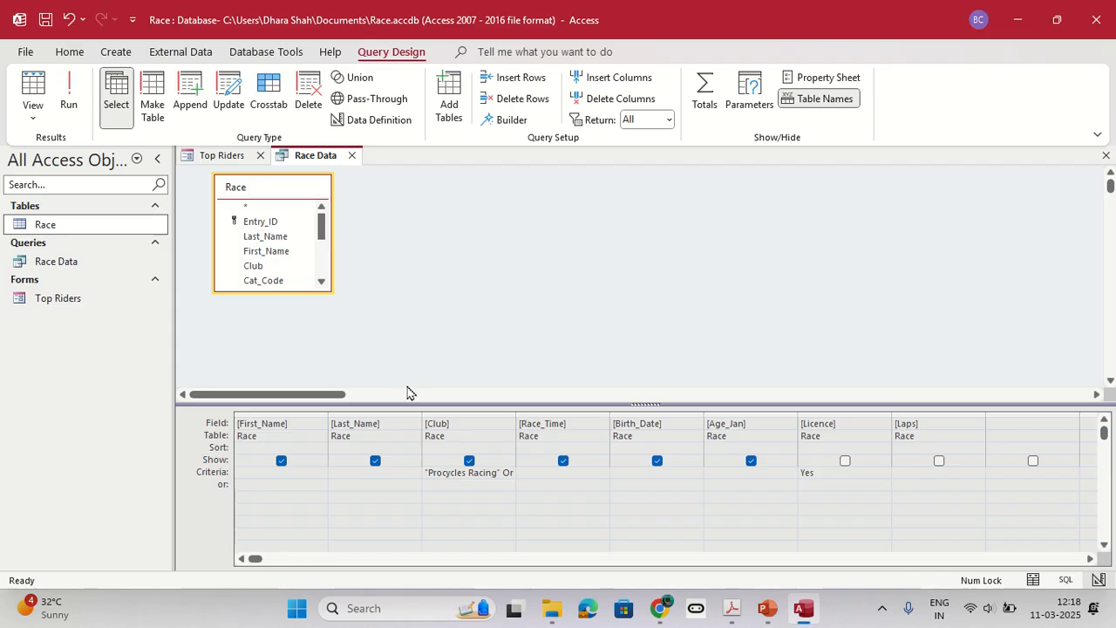
pyautogui.click(929, 472)
pyautogui.write('>=3')
# Step: Review the conditions and the sort instruction in the worksheet PDF in Acrobat, and sort First_Name in ascending order in Access
pyautogui.hotkey('alt', 'Tab')
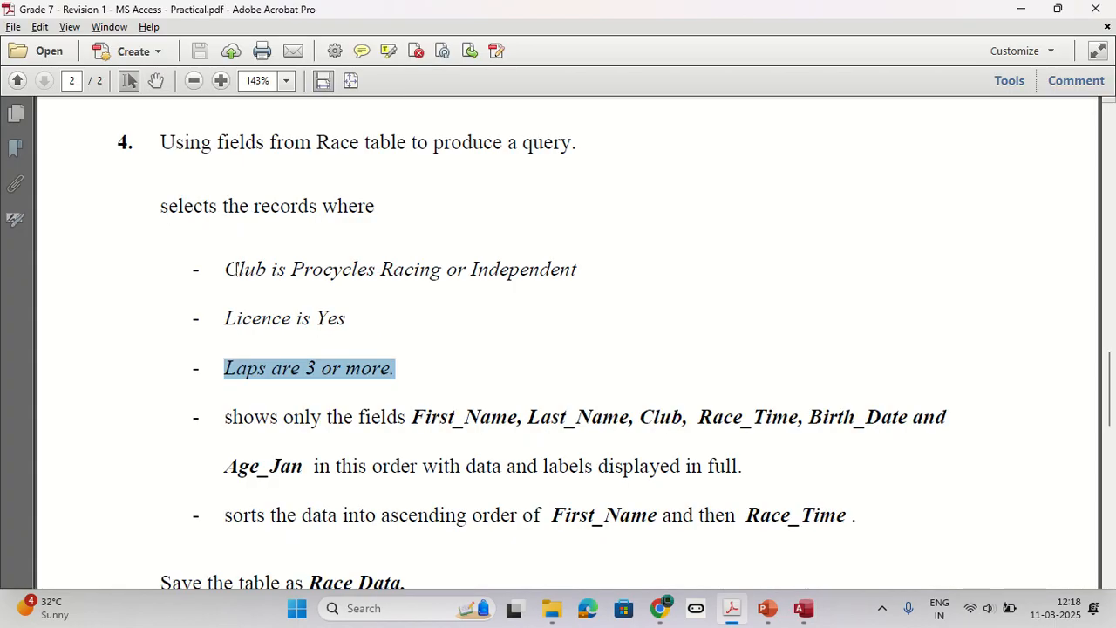
pyautogui.moveTo(225, 269); pyautogui.dragTo(400, 368)
pyautogui.scroll(-3, 400, 368)
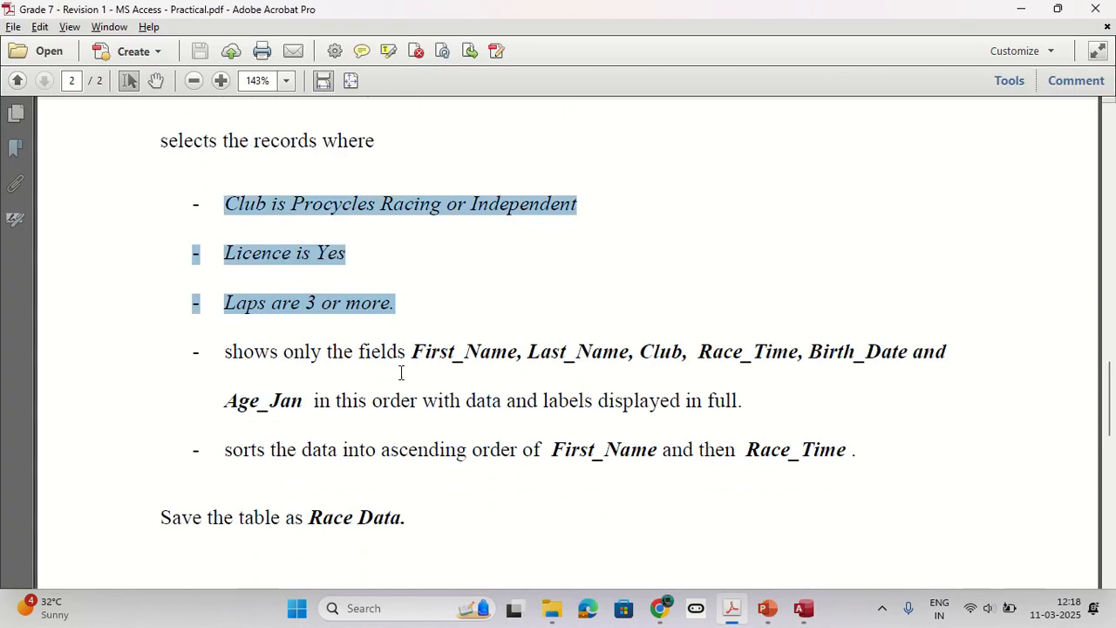
pyautogui.moveTo(229, 416); pyautogui.dragTo(848, 417)
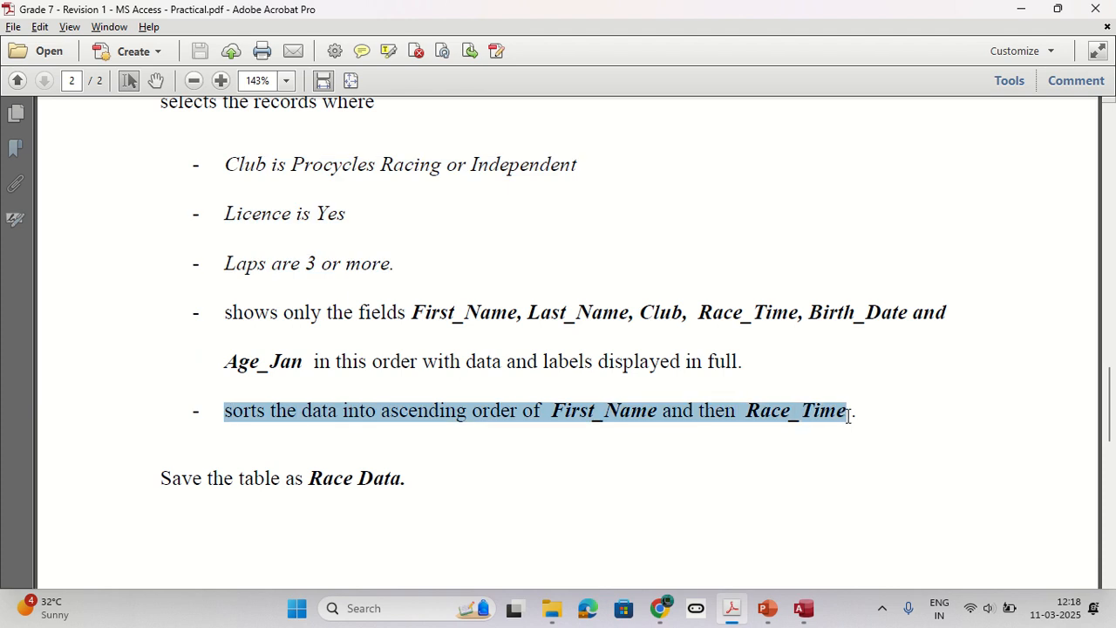
pyautogui.click(622, 424)
pyautogui.hotkey('alt', 'Tab')
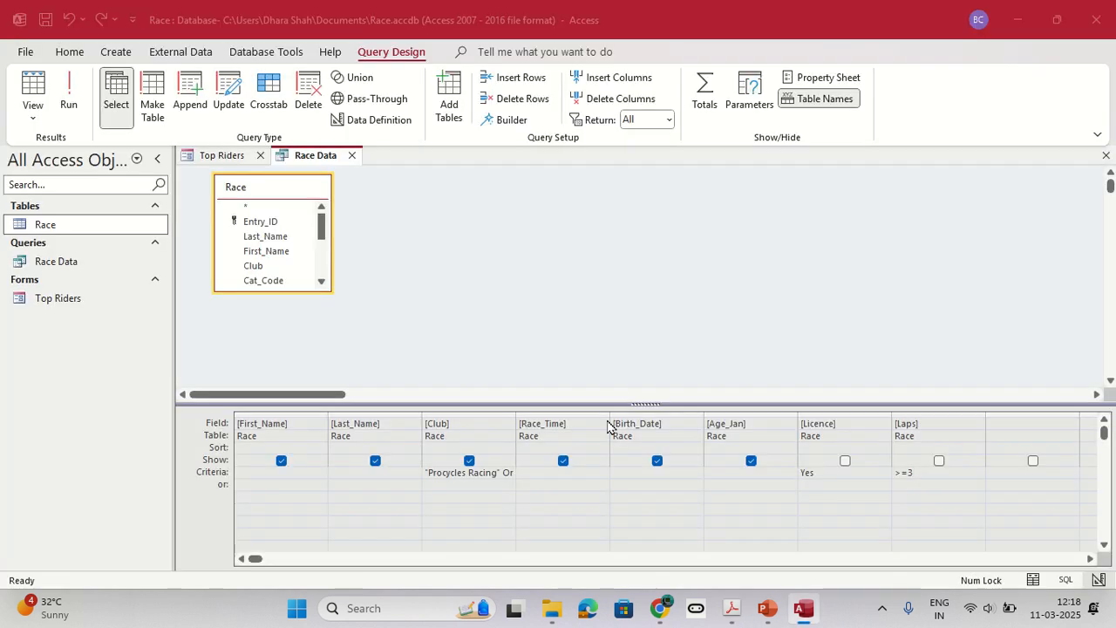
pyautogui.hotkey('alt', 'Tab')
pyautogui.hotkey('alt', 'Tab')
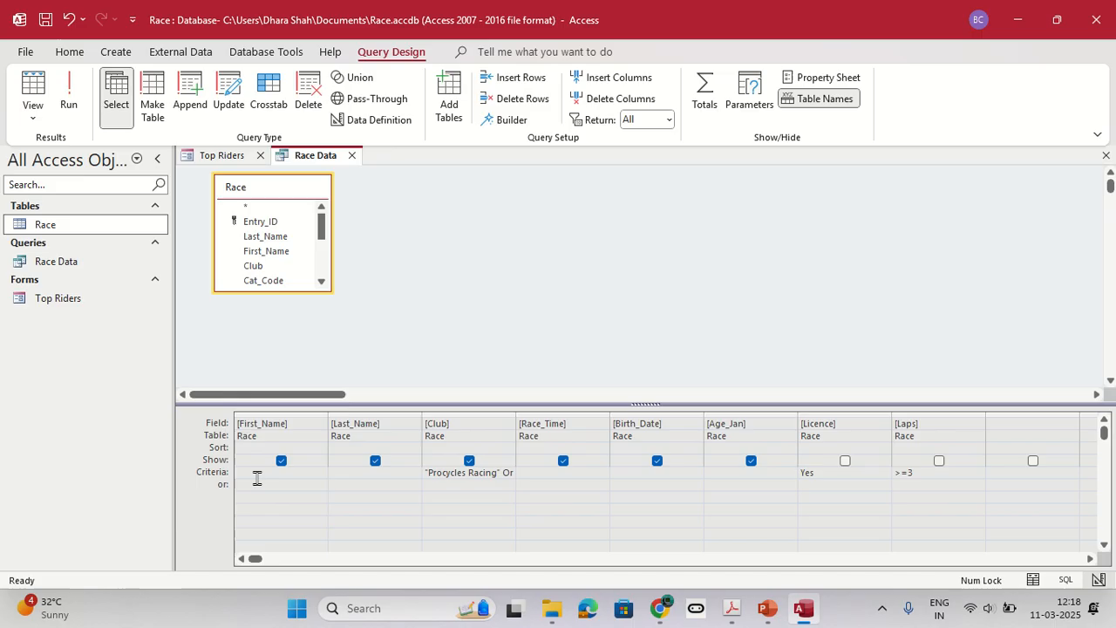
pyautogui.click(259, 448)
pyautogui.click(320, 448)
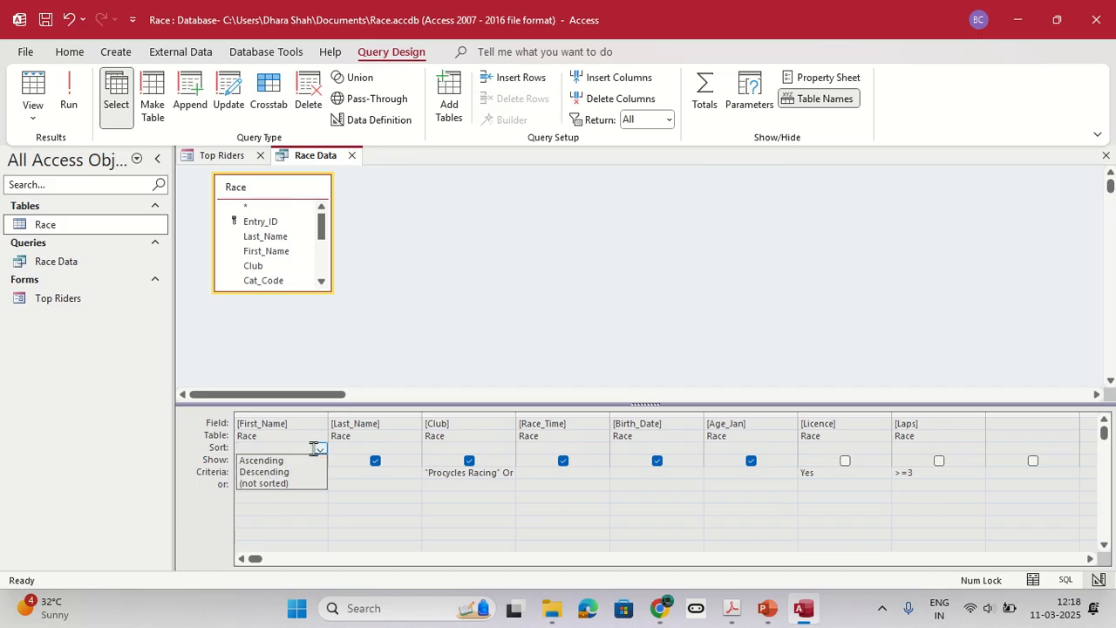
pyautogui.click(294, 463)
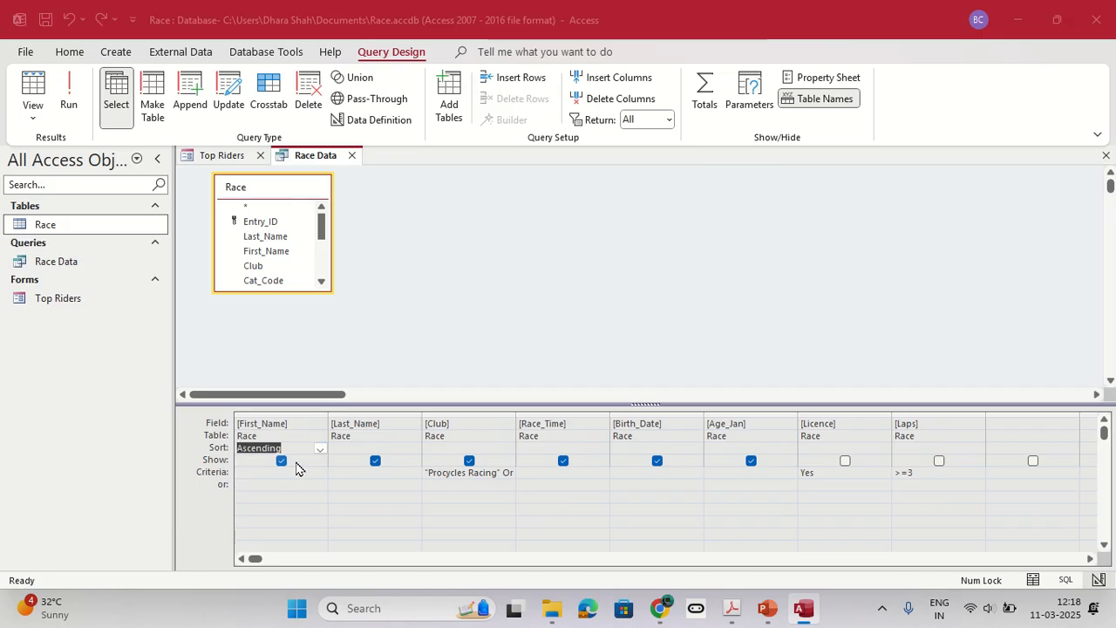
# Step: Recheck the second sort field in the worksheet PDF in Acrobat, and sort Race_Time in ascending order in Access
pyautogui.hotkey('alt', 'Tab')
pyautogui.hotkey('alt', 'Tab')
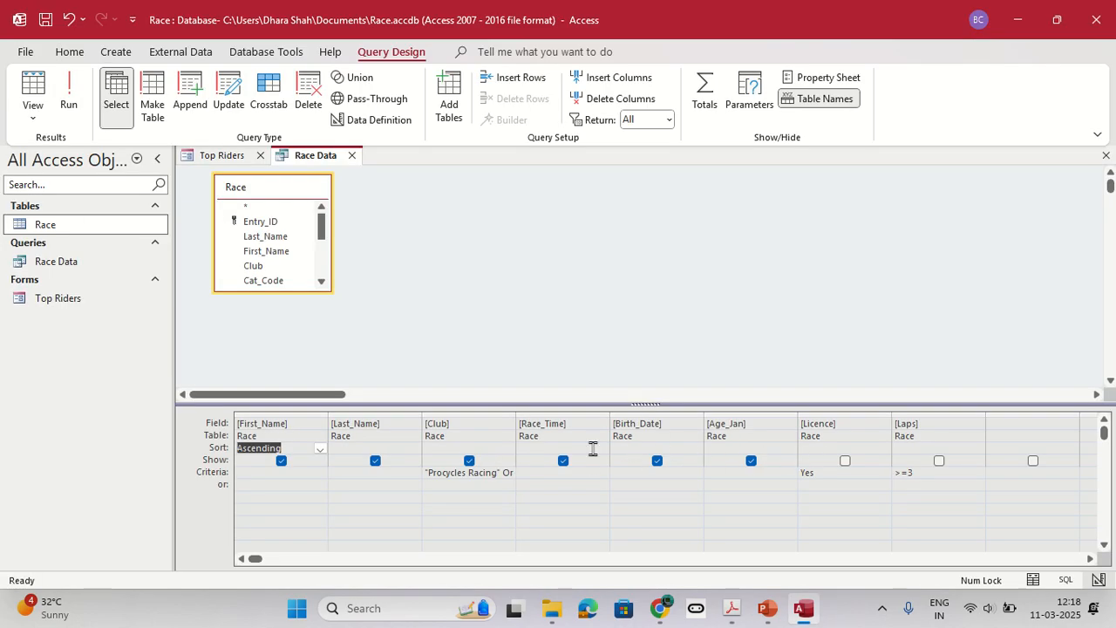
pyautogui.click(539, 447)
pyautogui.click(601, 448)
pyautogui.click(558, 460)
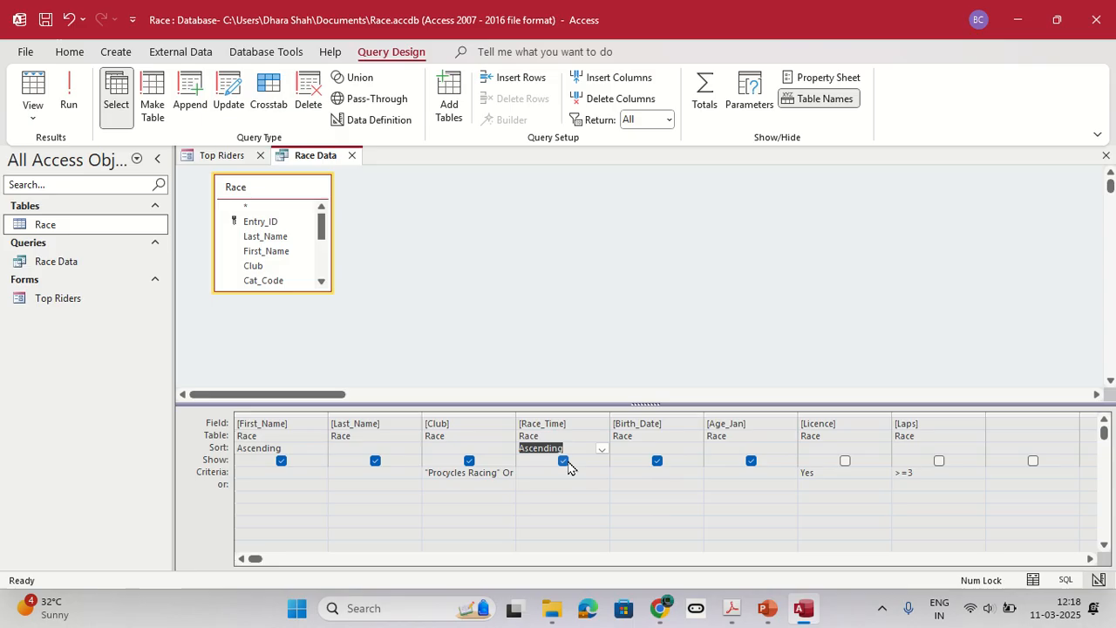
# Step: Run the Race Data query, look through the resulting records, and save the query
pyautogui.click(69, 100)
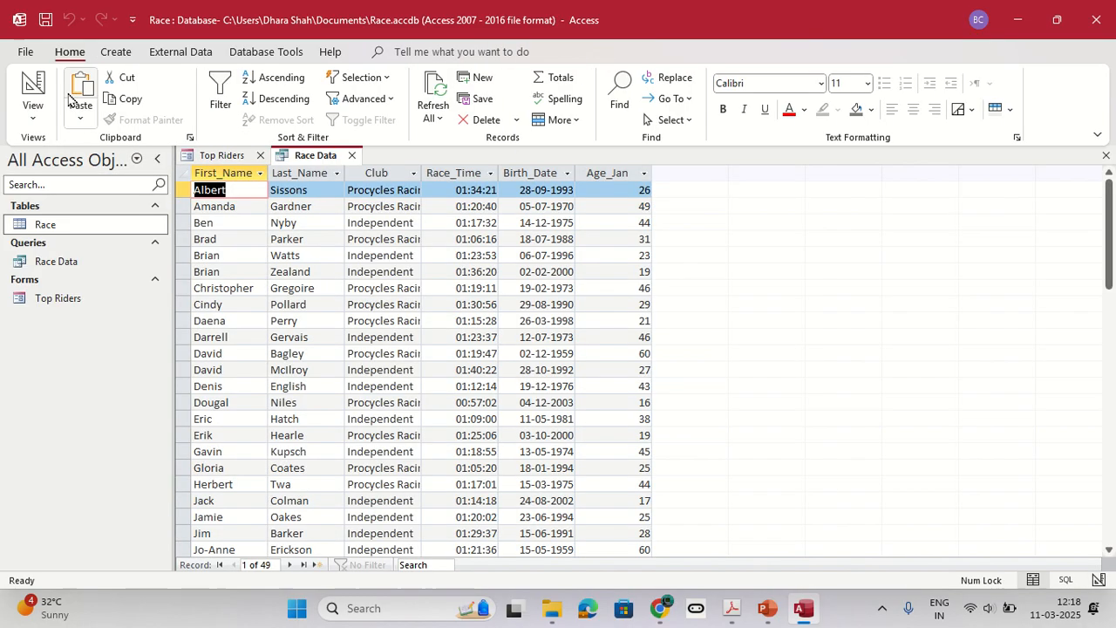
pyautogui.scroll(-10, 440, 345)
pyautogui.scroll(10, 441, 345)
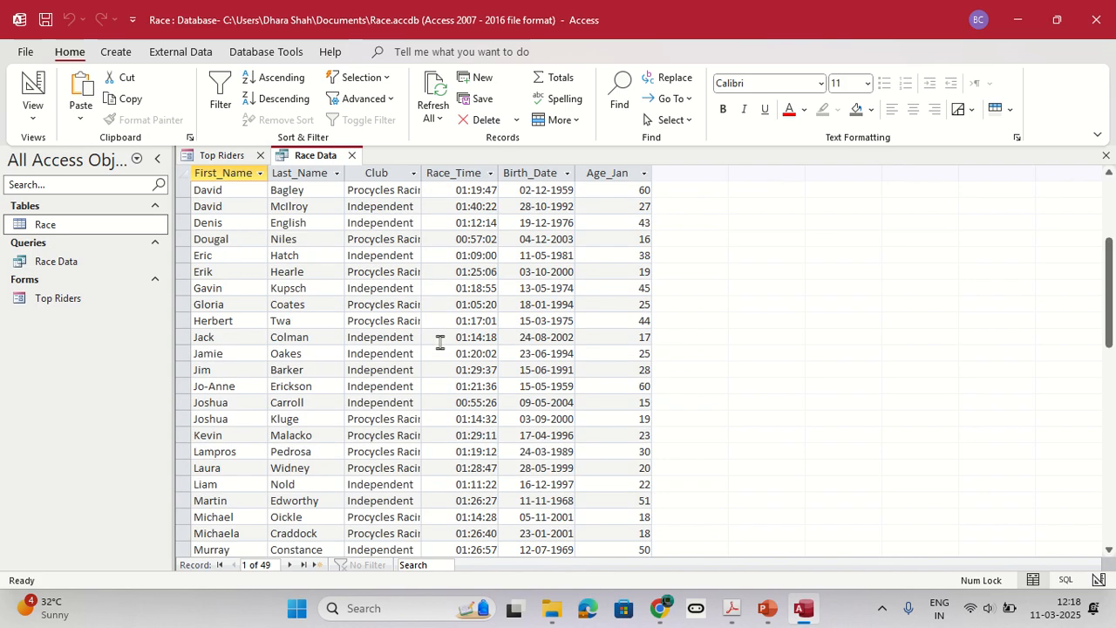
pyautogui.click(45, 19)
# Step: Compare the query task in the worksheet PDF in Acrobat with the Race Data results in Access, and reopen the query in Design view
pyautogui.hotkey('alt', 'Tab')
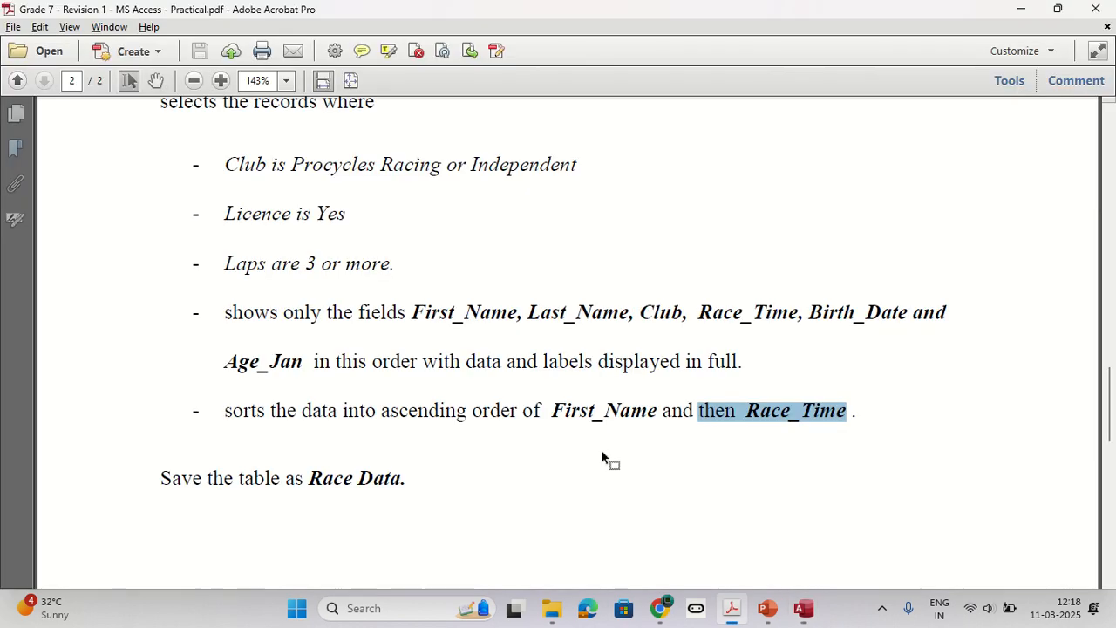
pyautogui.scroll(-8, 597, 453)
pyautogui.scroll(5, 590, 470)
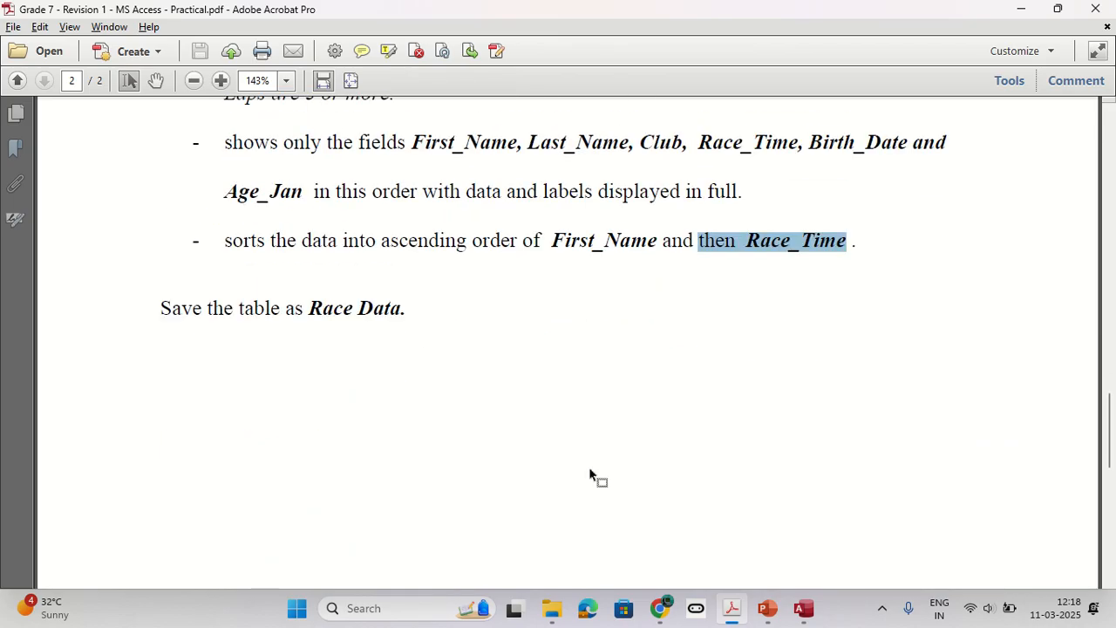
pyautogui.hotkey('alt', 'Tab')
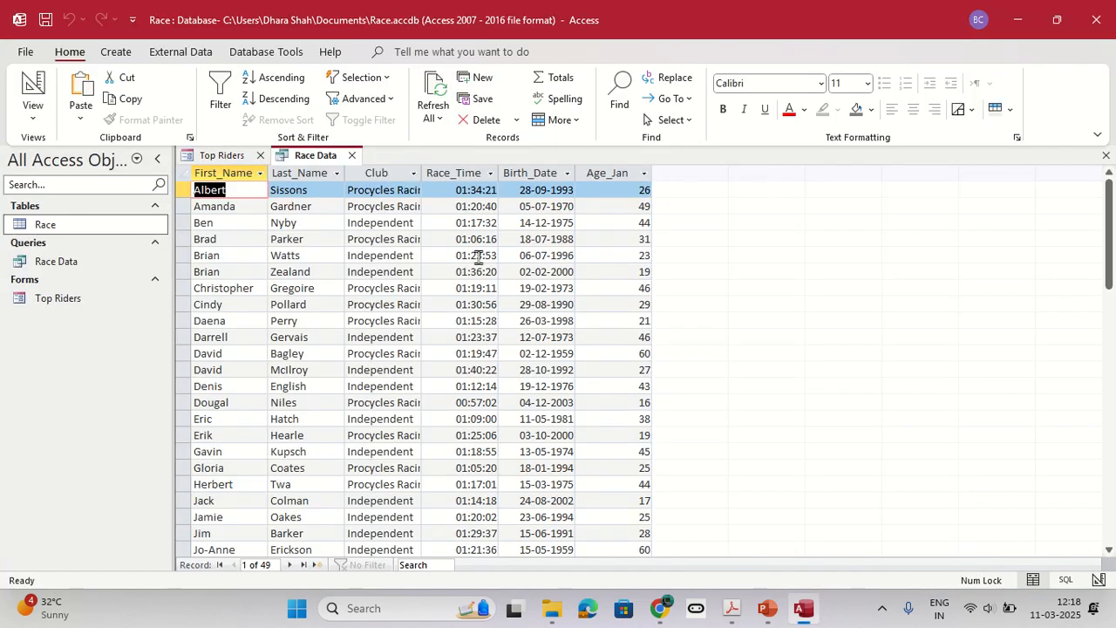
pyautogui.hotkey('alt', 'Tab')
pyautogui.scroll(3, 416, 259)
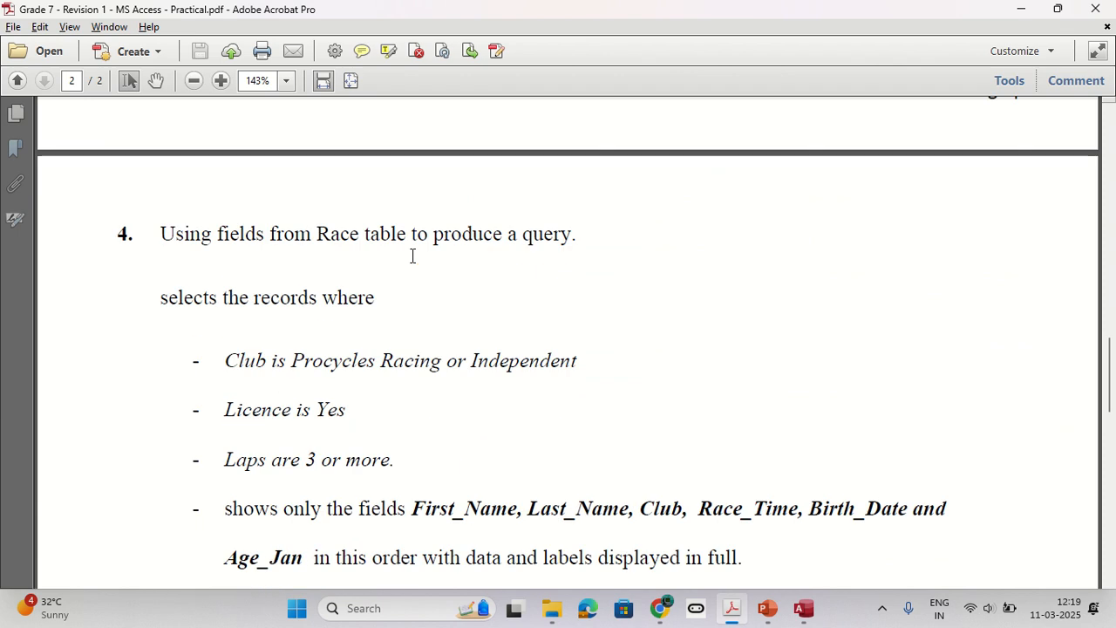
pyautogui.hotkey('alt', 'Tab')
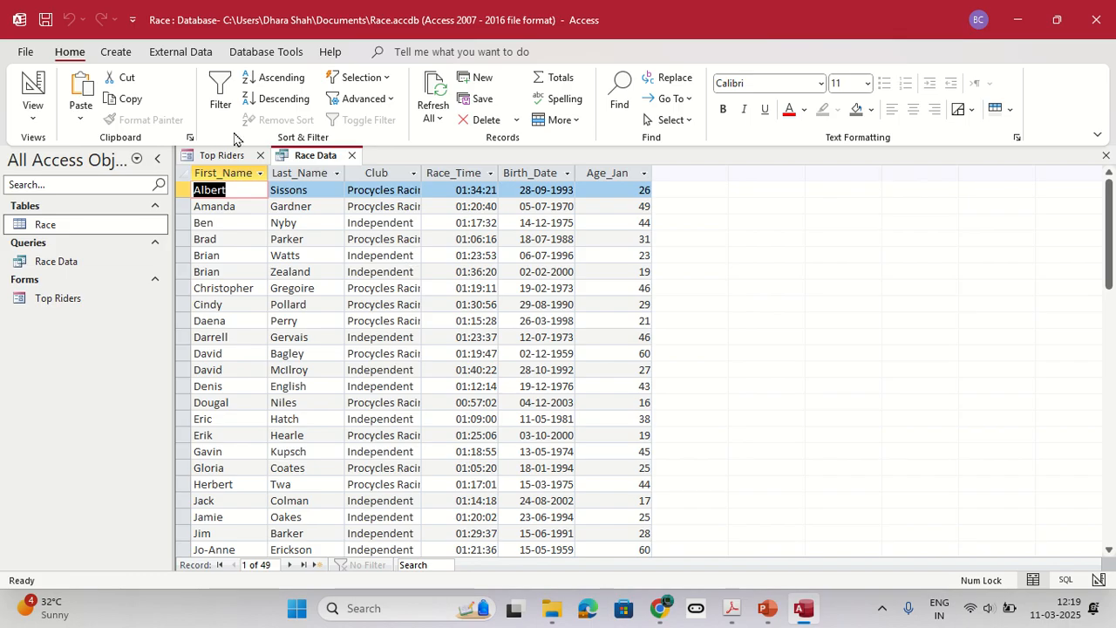
pyautogui.click(49, 94)
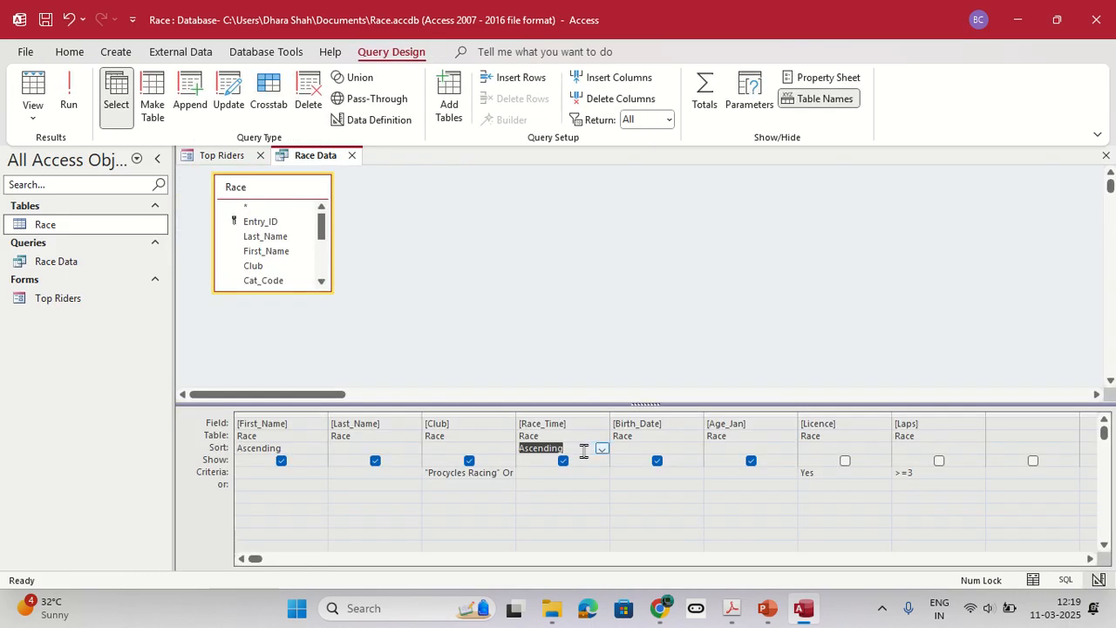